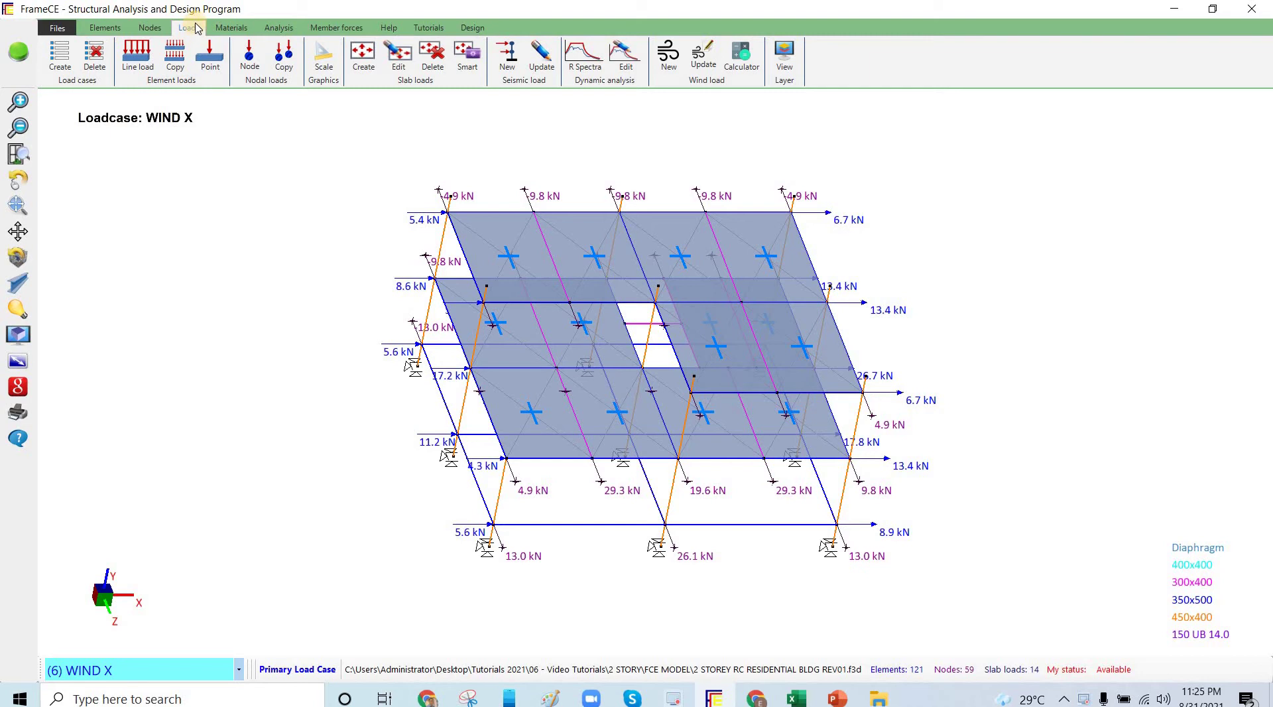
# Open the load case list and start a new load case of the Combination type
pyautogui.click(60, 53)
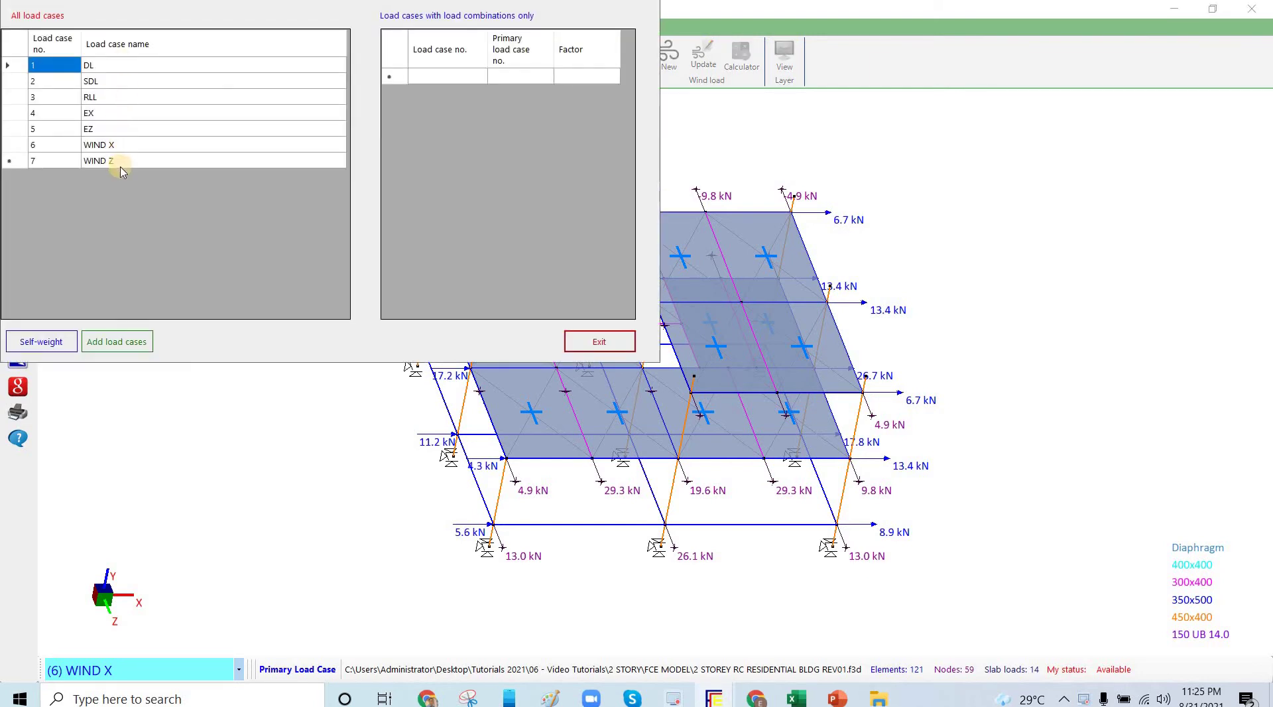
pyautogui.moveTo(122, 164); pyautogui.dragTo(120, 93)
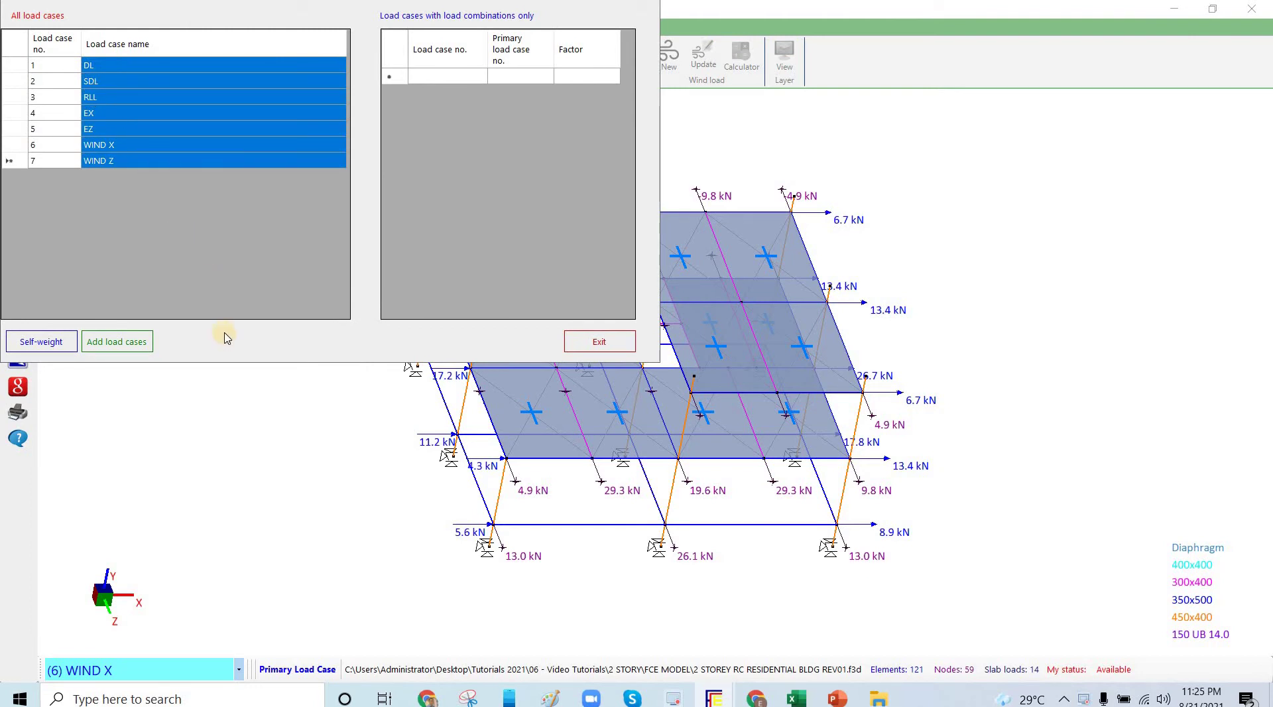
pyautogui.click(178, 161)
pyautogui.click(110, 342)
pyautogui.click(129, 348)
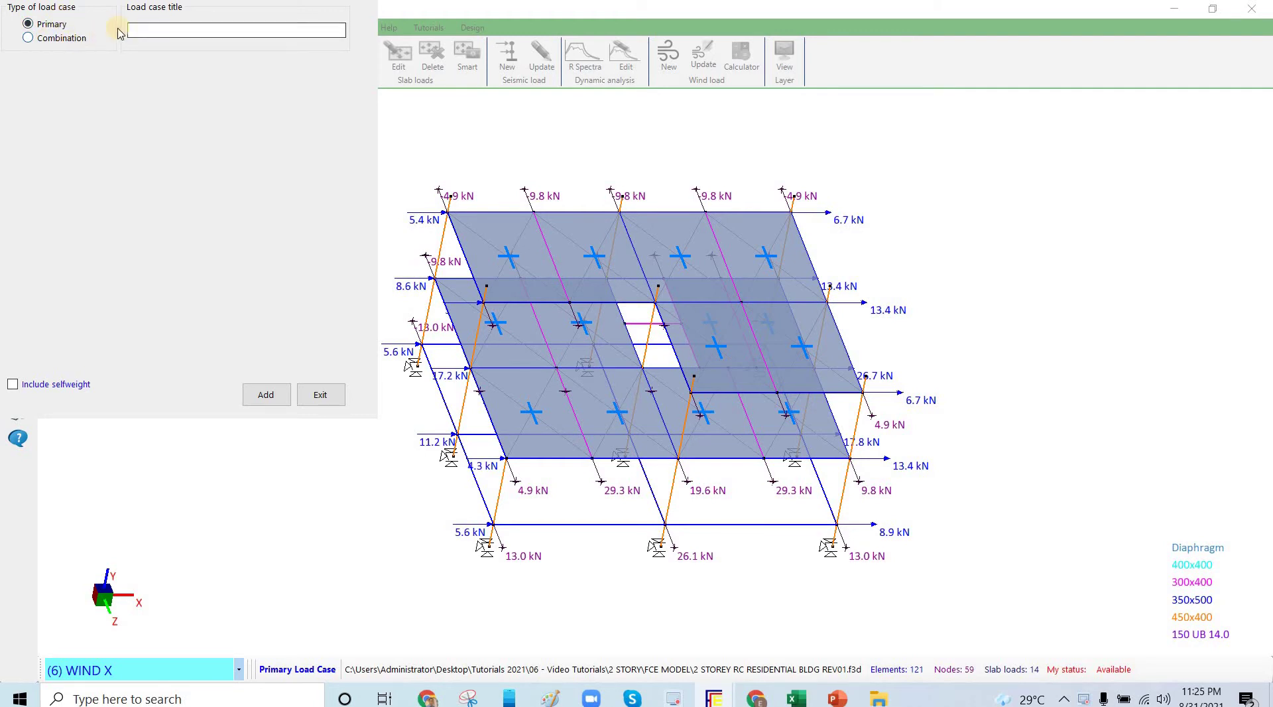
pyautogui.click(55, 38)
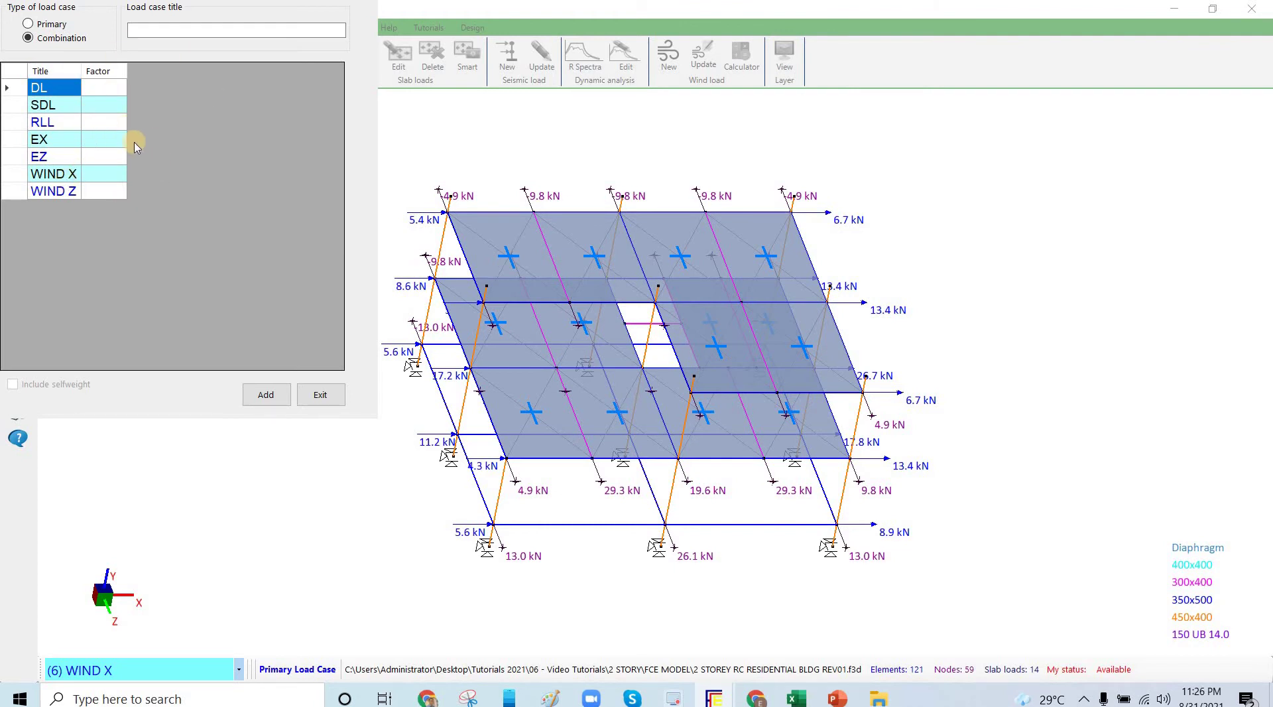
# Add a load combination titled UGRAV 1 with a factor of 1.4 for DL and SDL, then leave the load case list
pyautogui.click(165, 30)
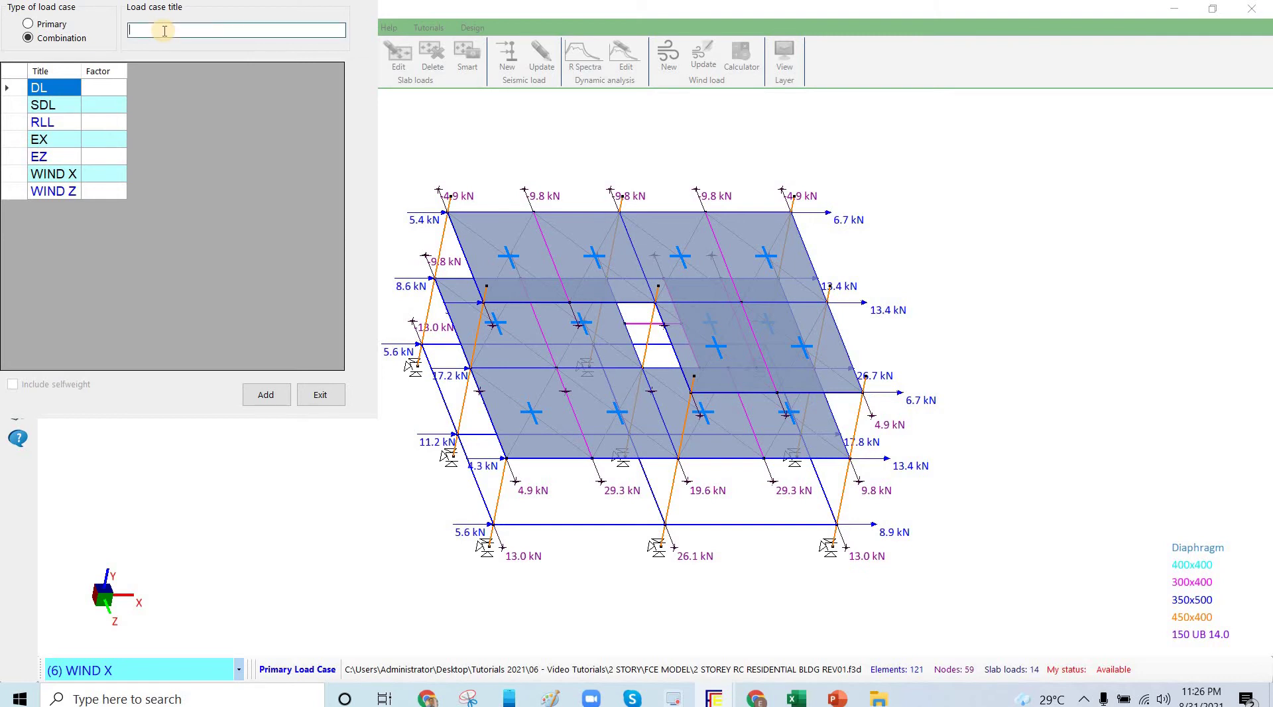
pyautogui.press('capslock')
pyautogui.click(106, 89)
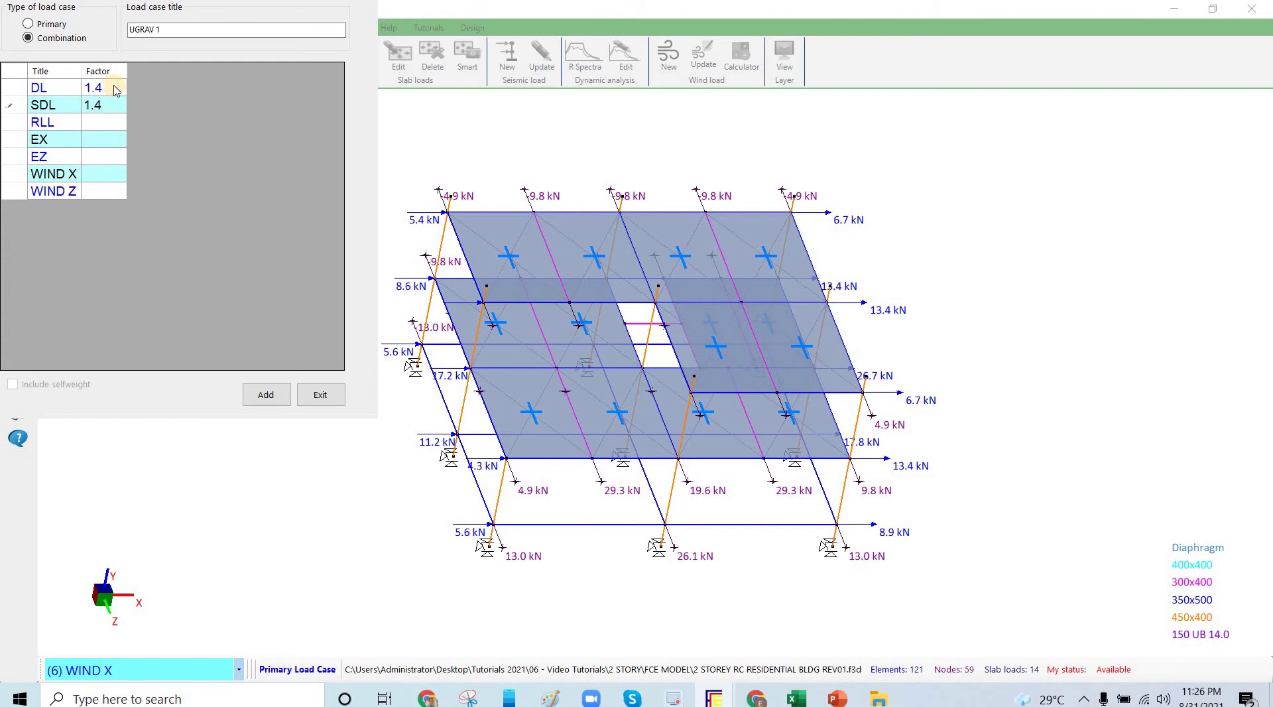
pyautogui.press('Up')
pyautogui.click(112, 107)
pyautogui.click(264, 395)
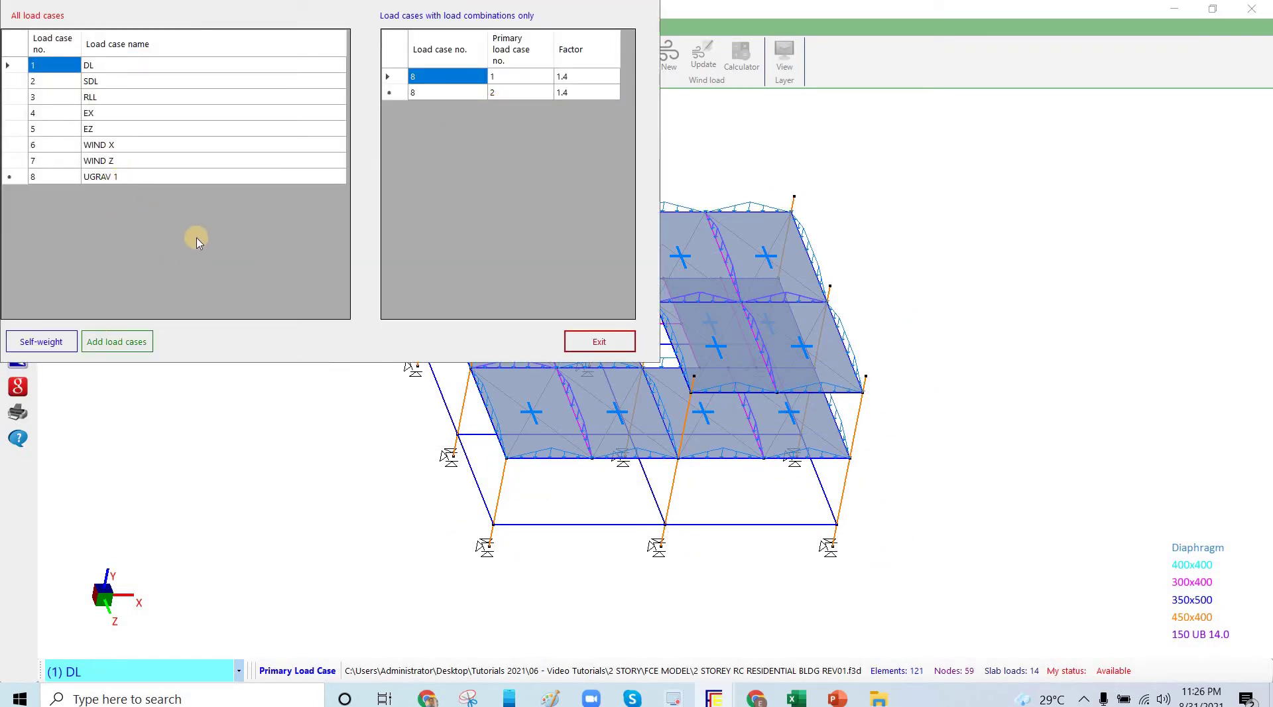
pyautogui.click(196, 176)
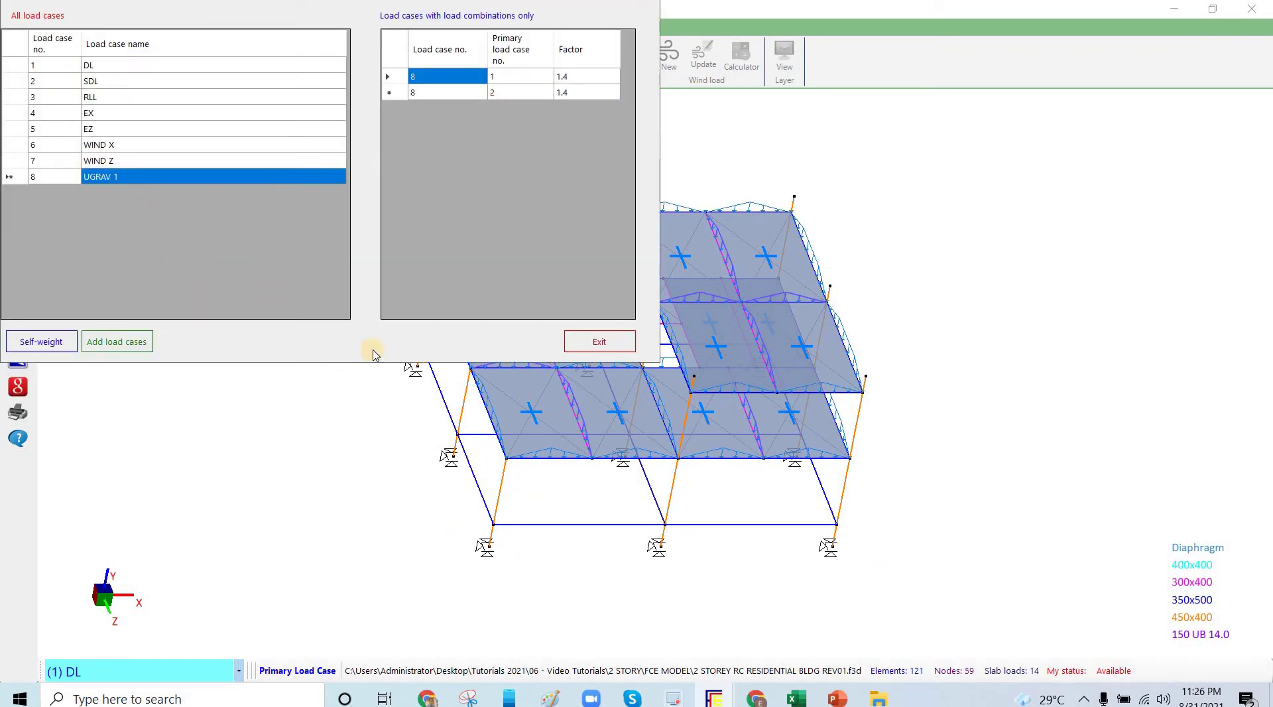
pyautogui.click(599, 342)
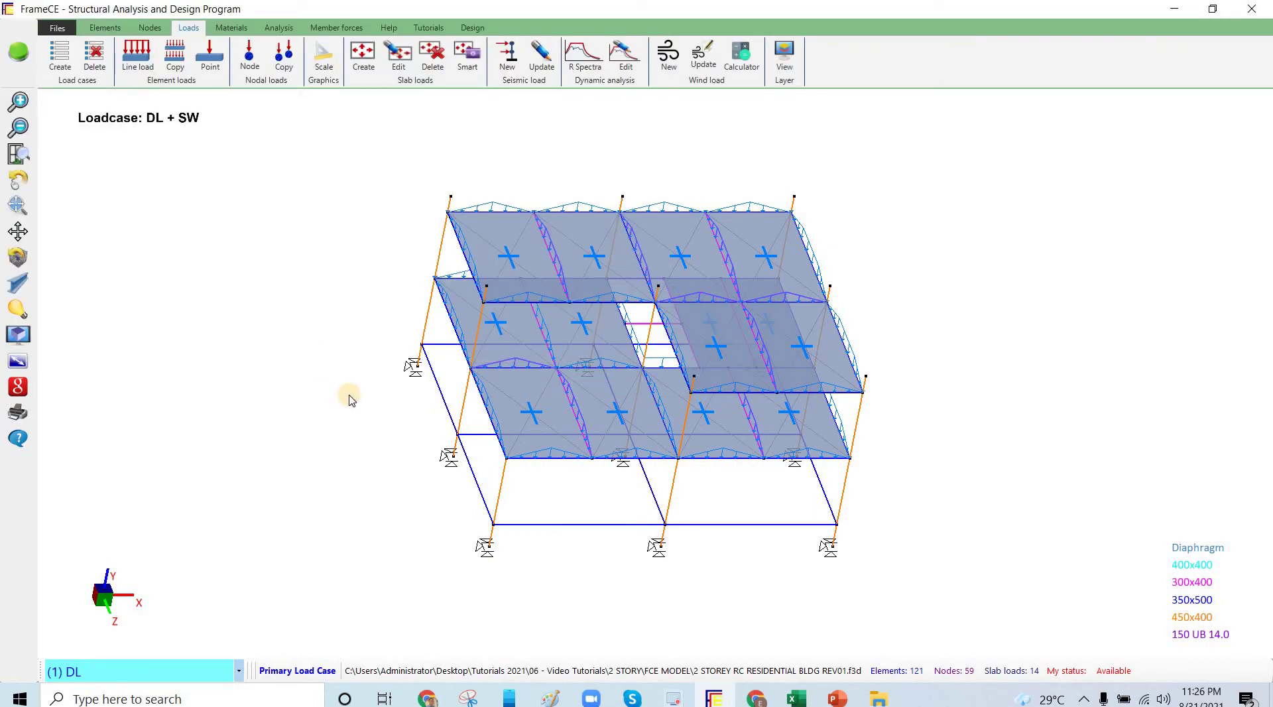
# Switch to the Load Combinations workbook in Excel and rename combination U1 (USED) in cell B9 as UGRAV 1 (USED)
pyautogui.click(799, 699)
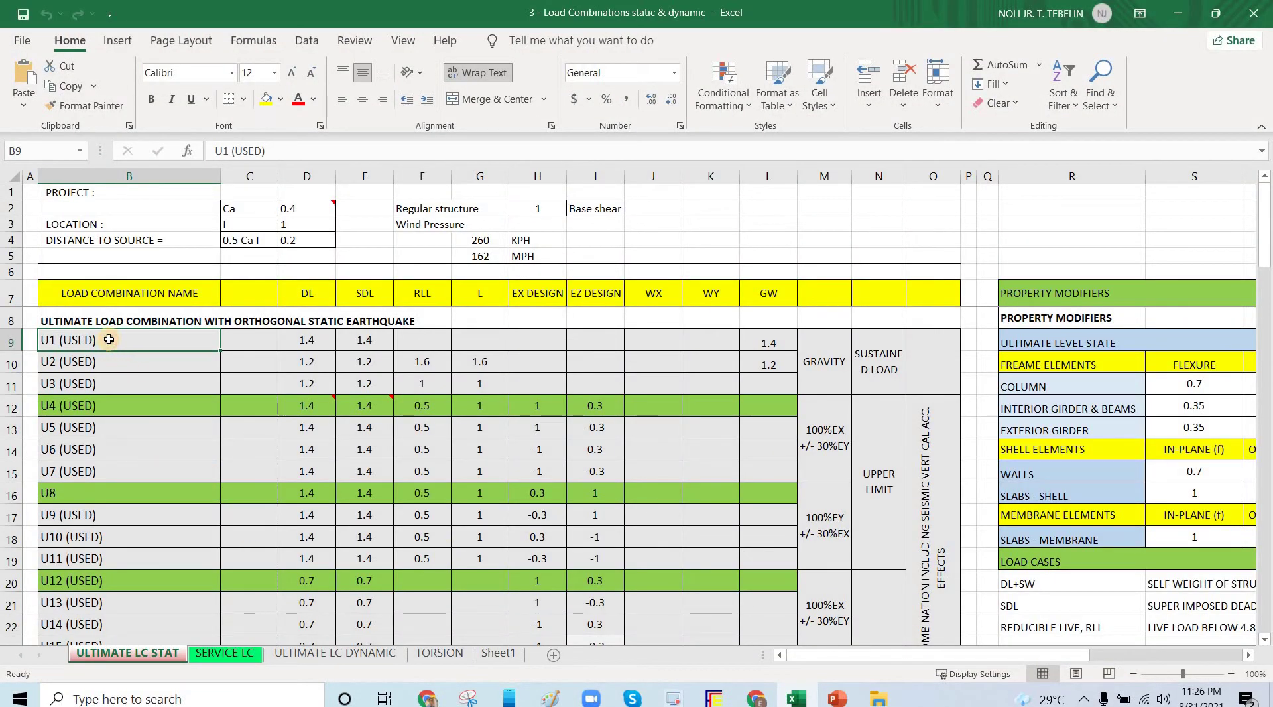
pyautogui.doubleClick(60, 339)
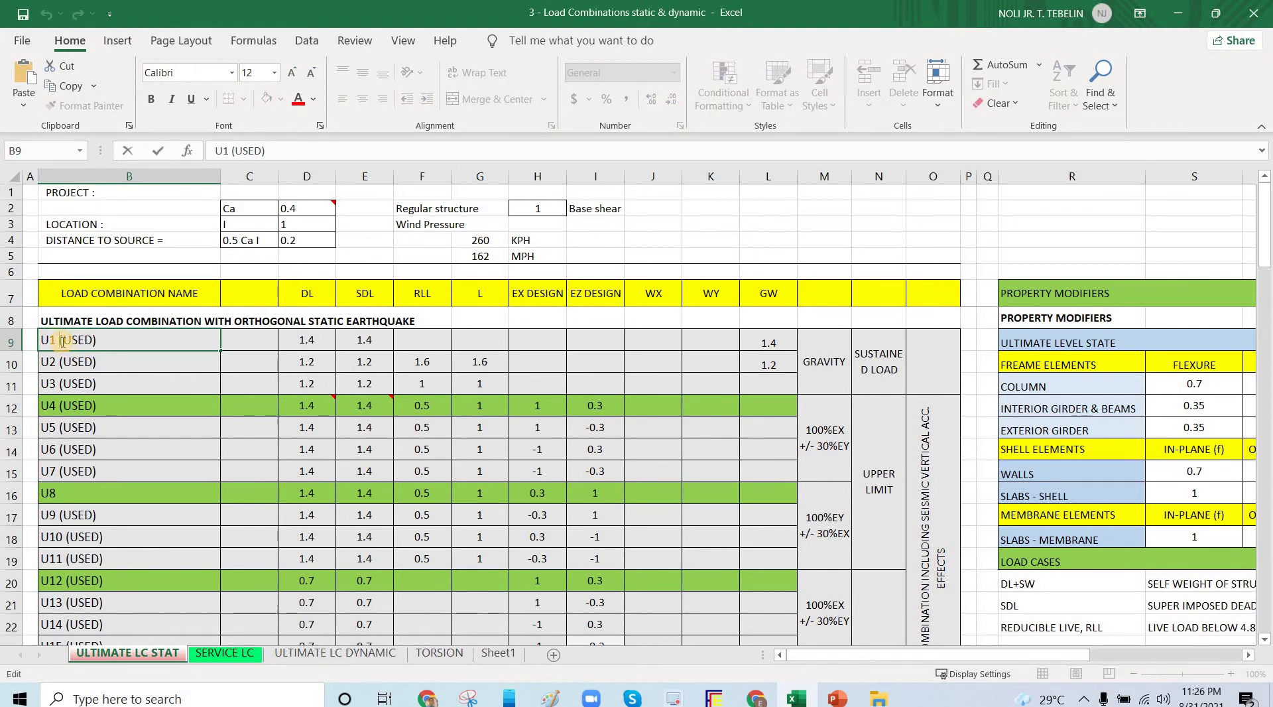
pyautogui.write('GRAV')
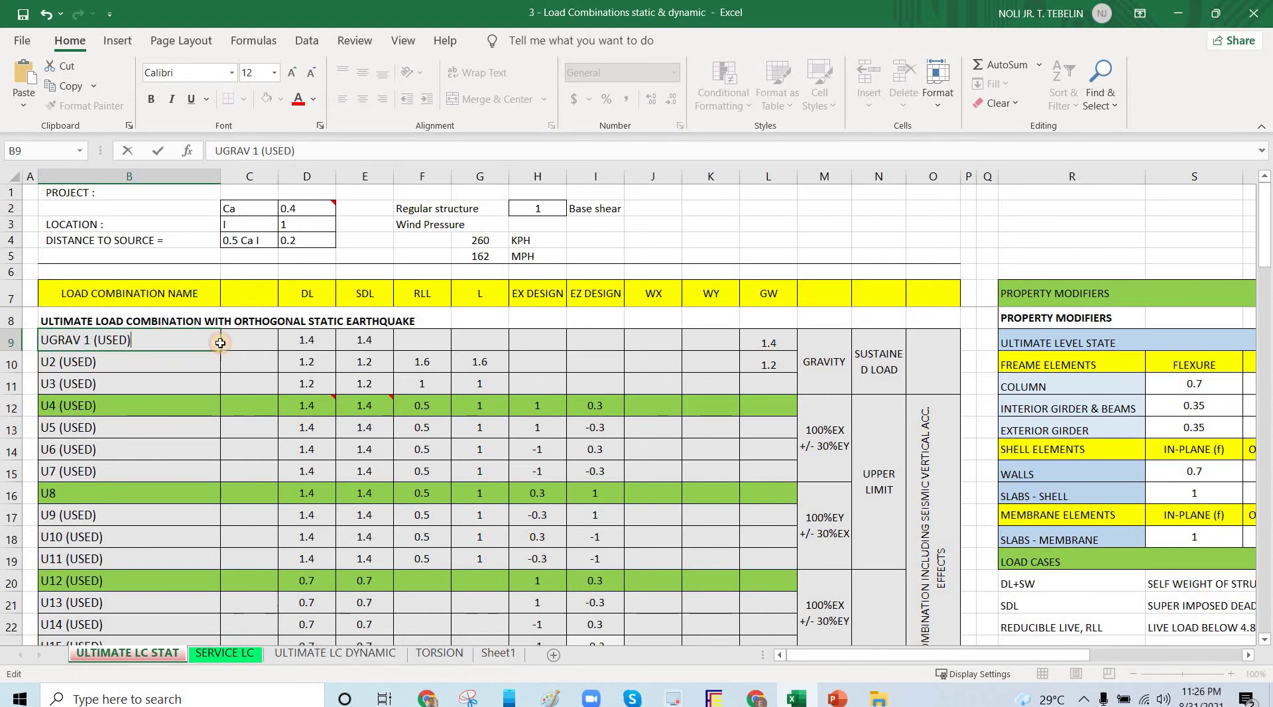
pyautogui.press('Return')
pyautogui.click(313, 344)
pyautogui.click(352, 338)
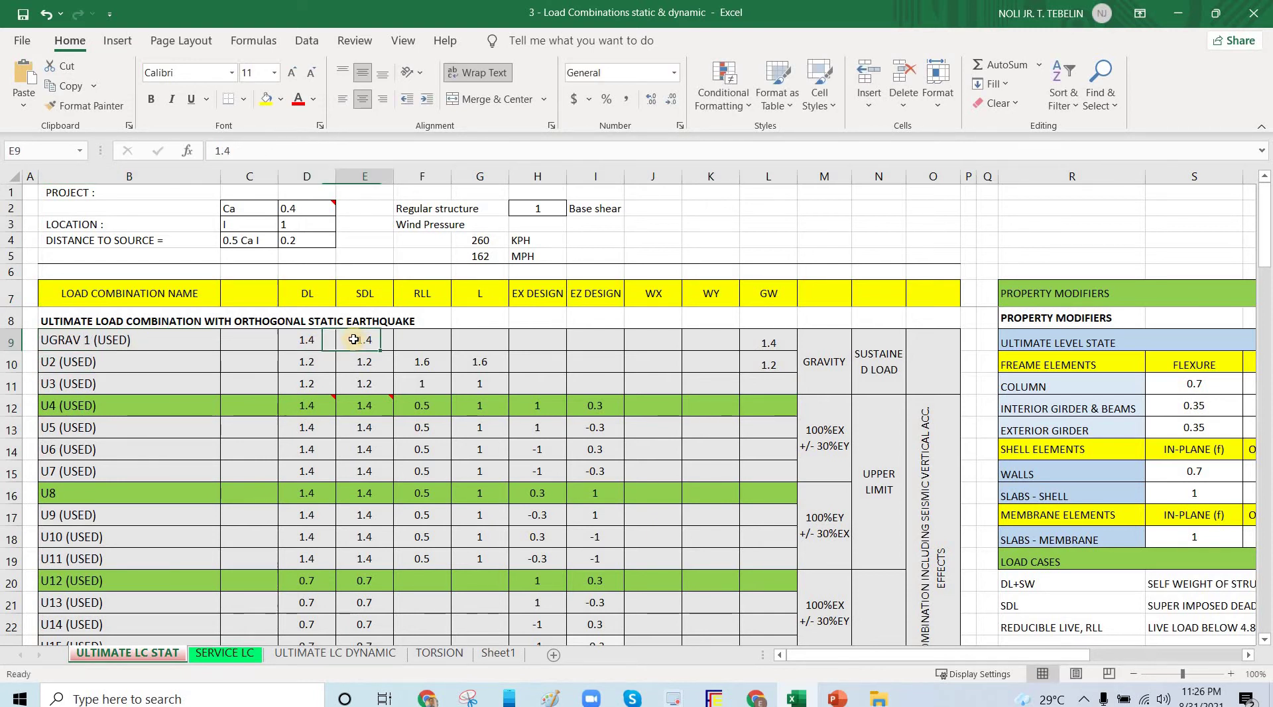
# Rename combination U2 (USED) in cell B10 as UGRAV 2 (USED)
pyautogui.click(52, 363)
pyautogui.doubleClick(51, 364)
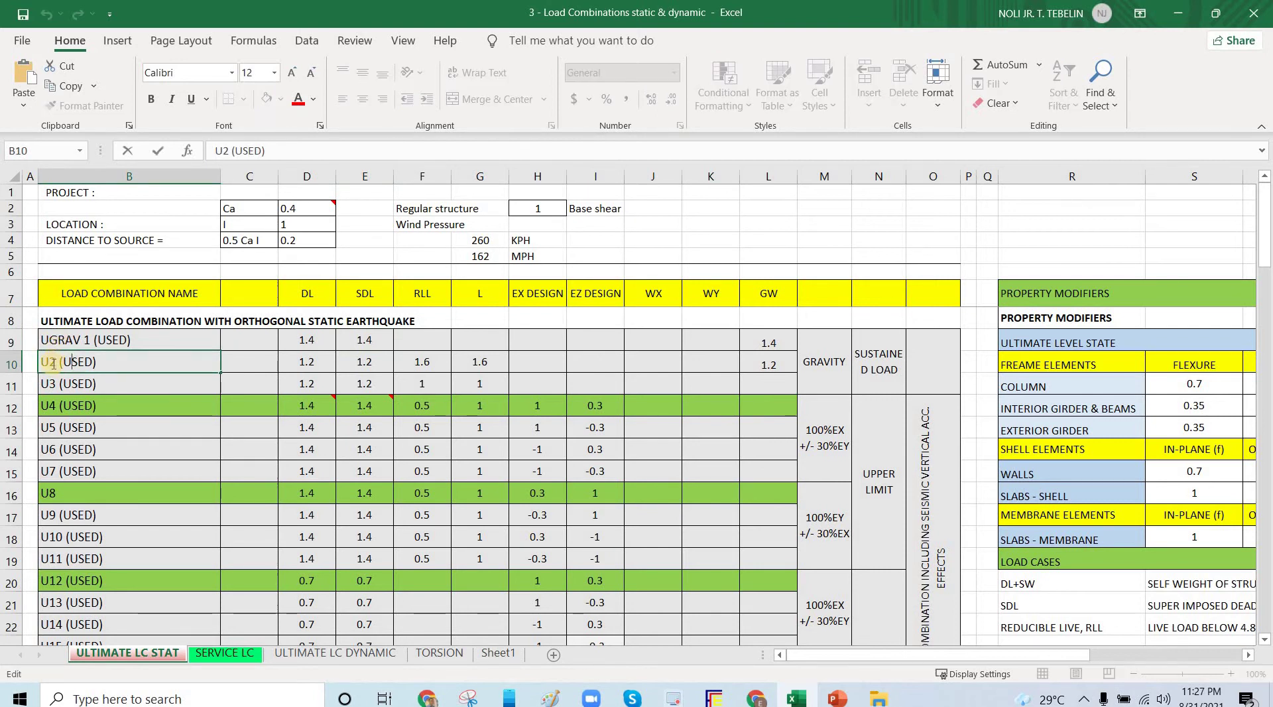
pyautogui.write('GRAV')
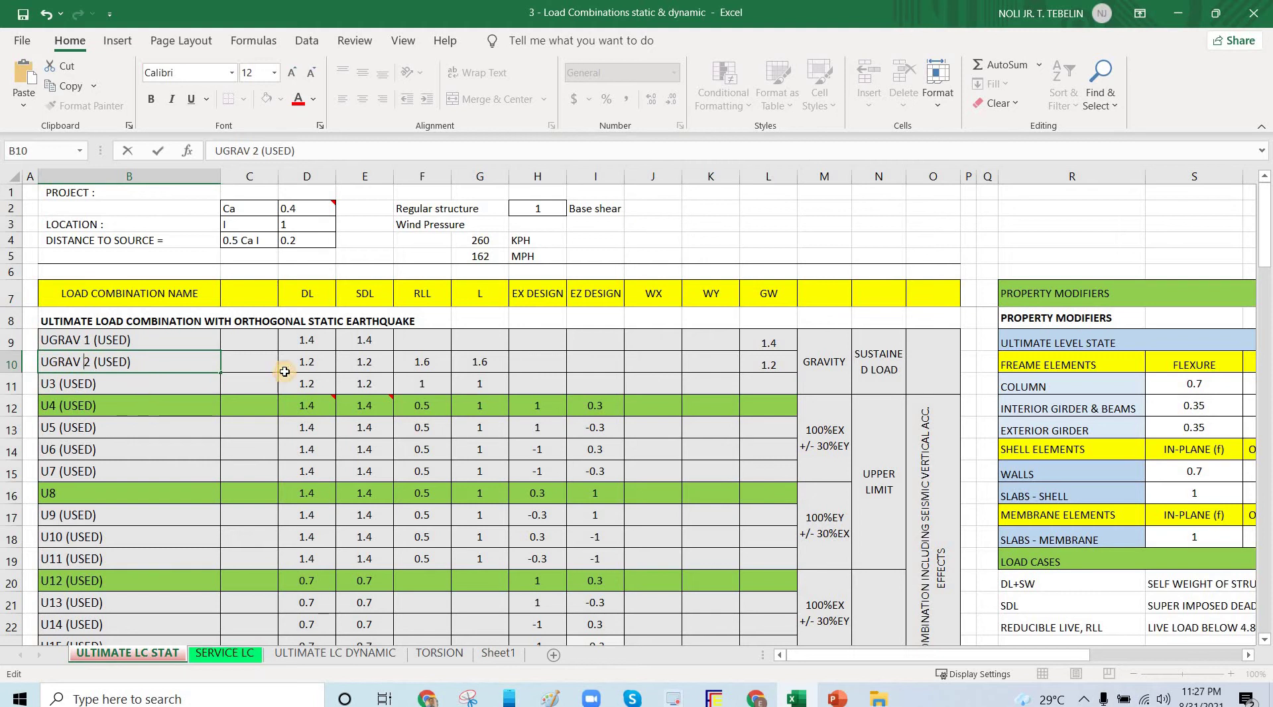
pyautogui.press('Return')
# Examine the load factors of the two UGRAV gravity combinations and of earthquake combinations U4 to U7
pyautogui.moveTo(326, 346); pyautogui.dragTo(494, 358)
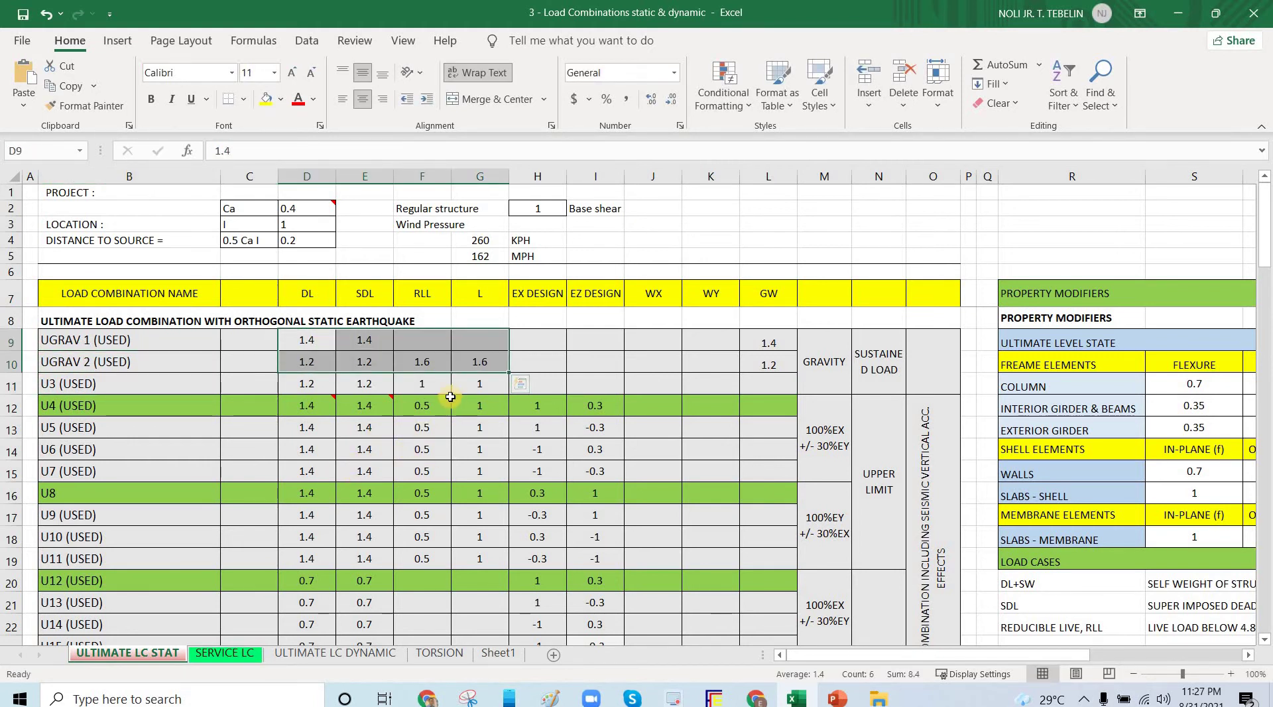
pyautogui.moveTo(309, 338); pyautogui.dragTo(471, 363)
pyautogui.click(417, 362)
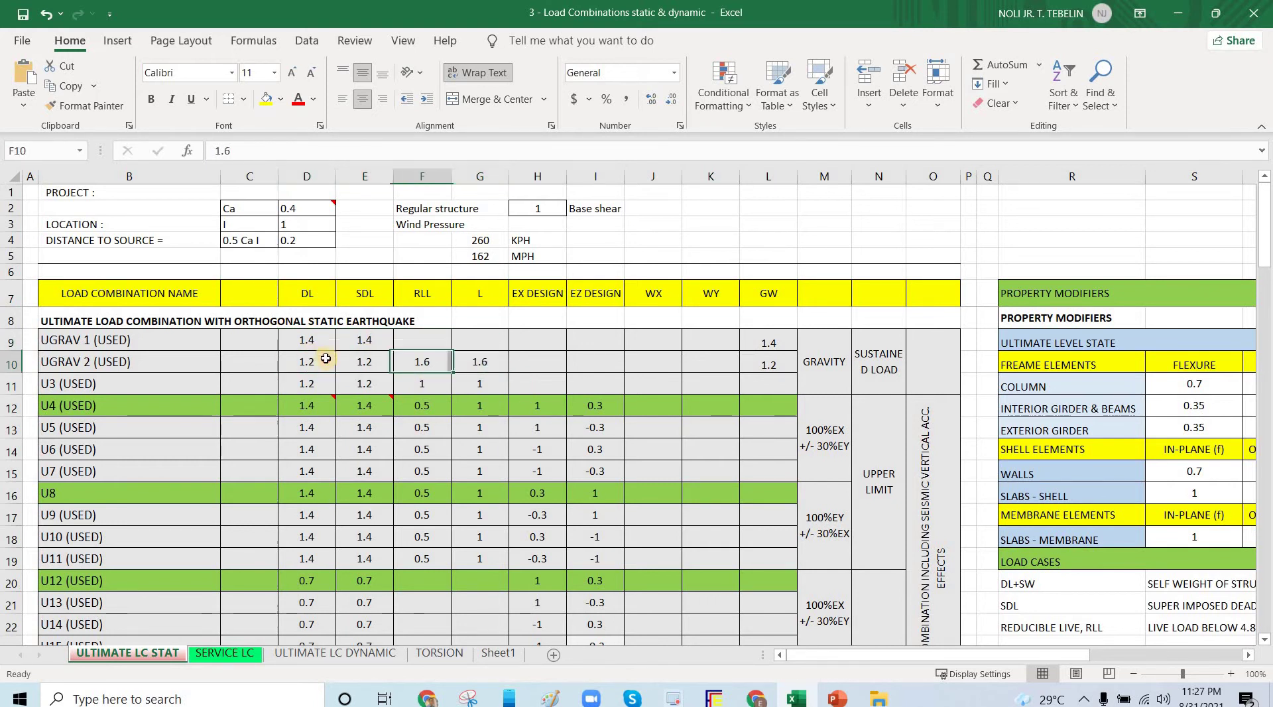
pyautogui.moveTo(315, 358); pyautogui.dragTo(479, 361)
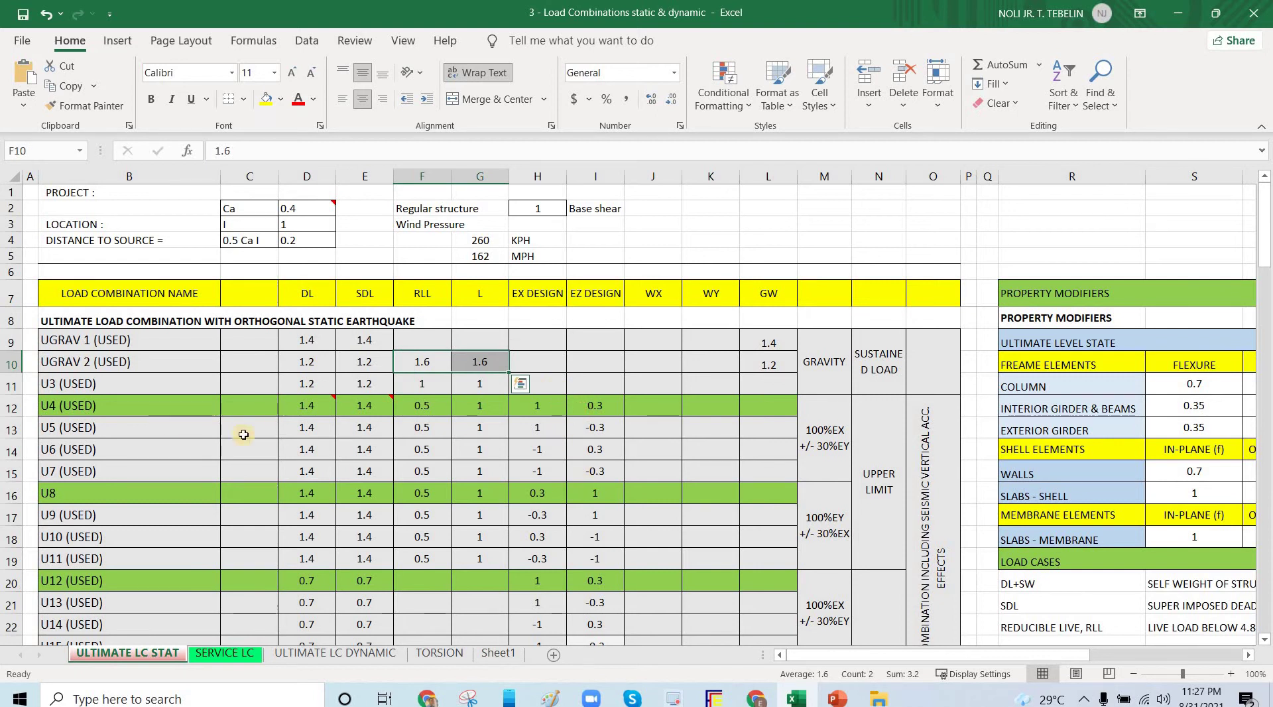
pyautogui.click(183, 438)
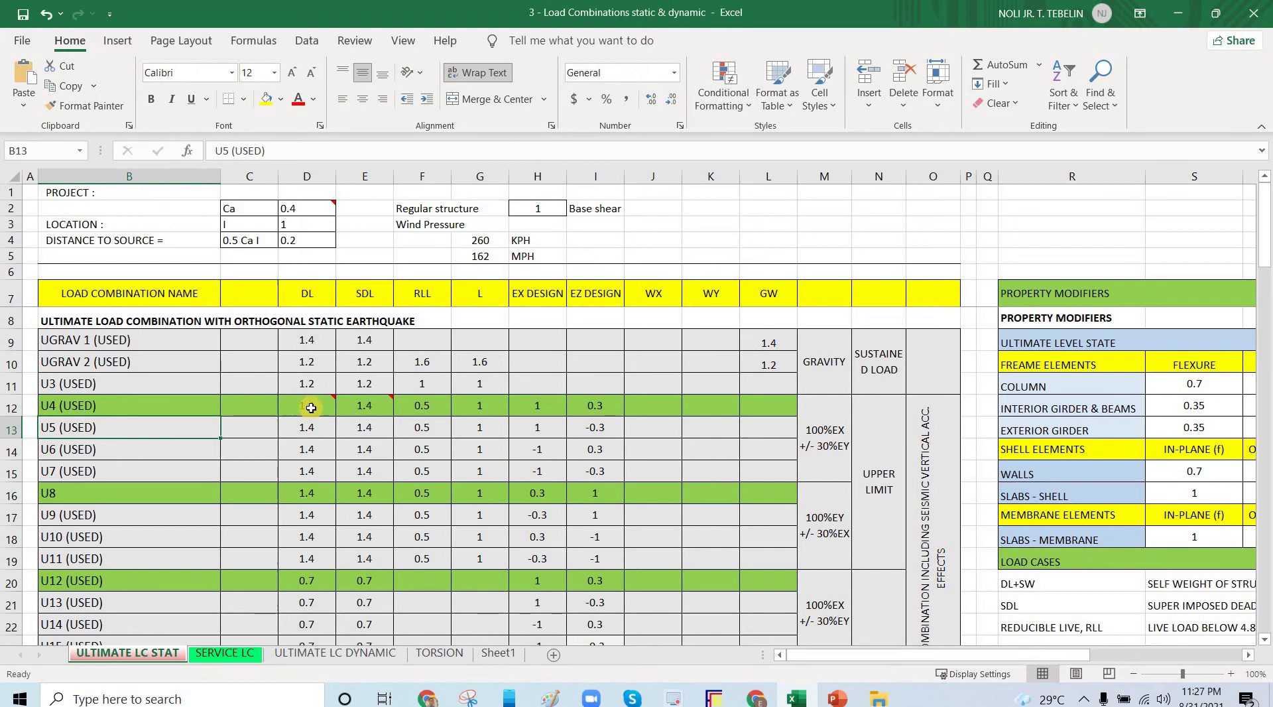
pyautogui.moveTo(305, 405); pyautogui.dragTo(589, 472)
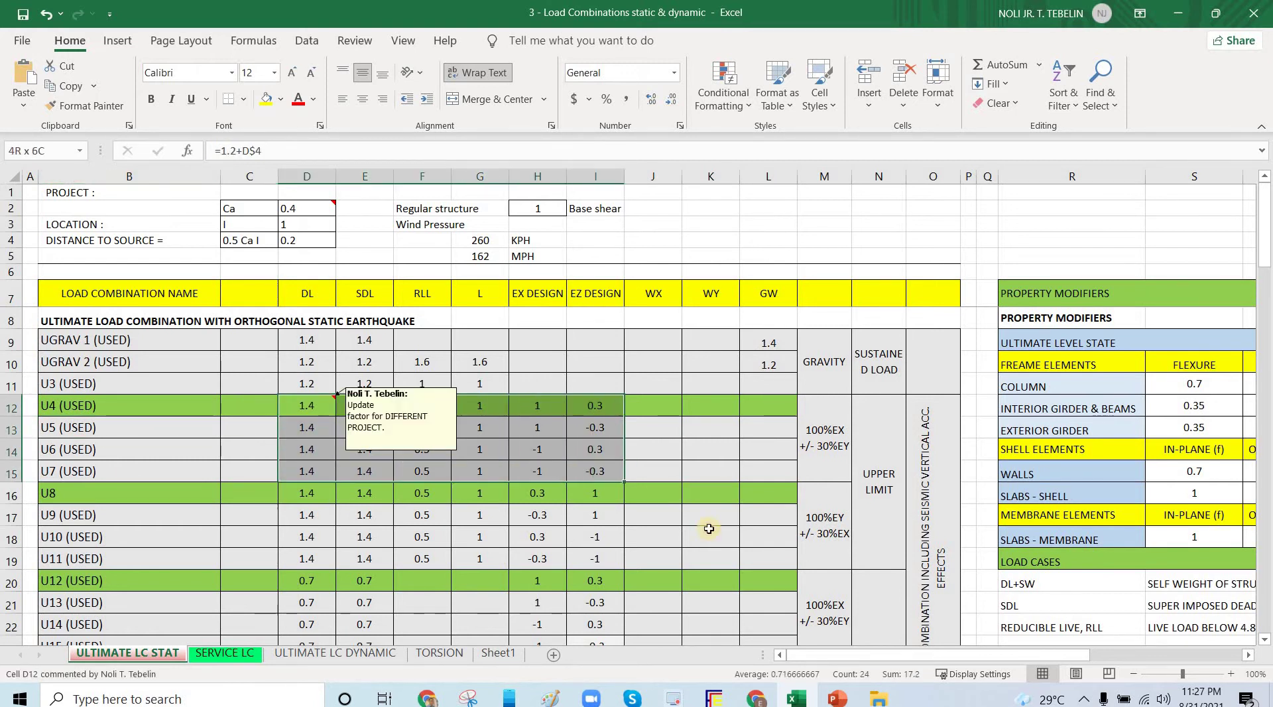
# Look through the reference area beside the combination table for the NSCP 2015 basic and special seismic load combinations
pyautogui.moveTo(959, 654); pyautogui.dragTo(1051, 647)
pyautogui.hscroll(3, 930, 572)
pyautogui.scroll(-13, 824, 528)
pyautogui.scroll(3, 937, 601)
pyautogui.scroll(10, 937, 600)
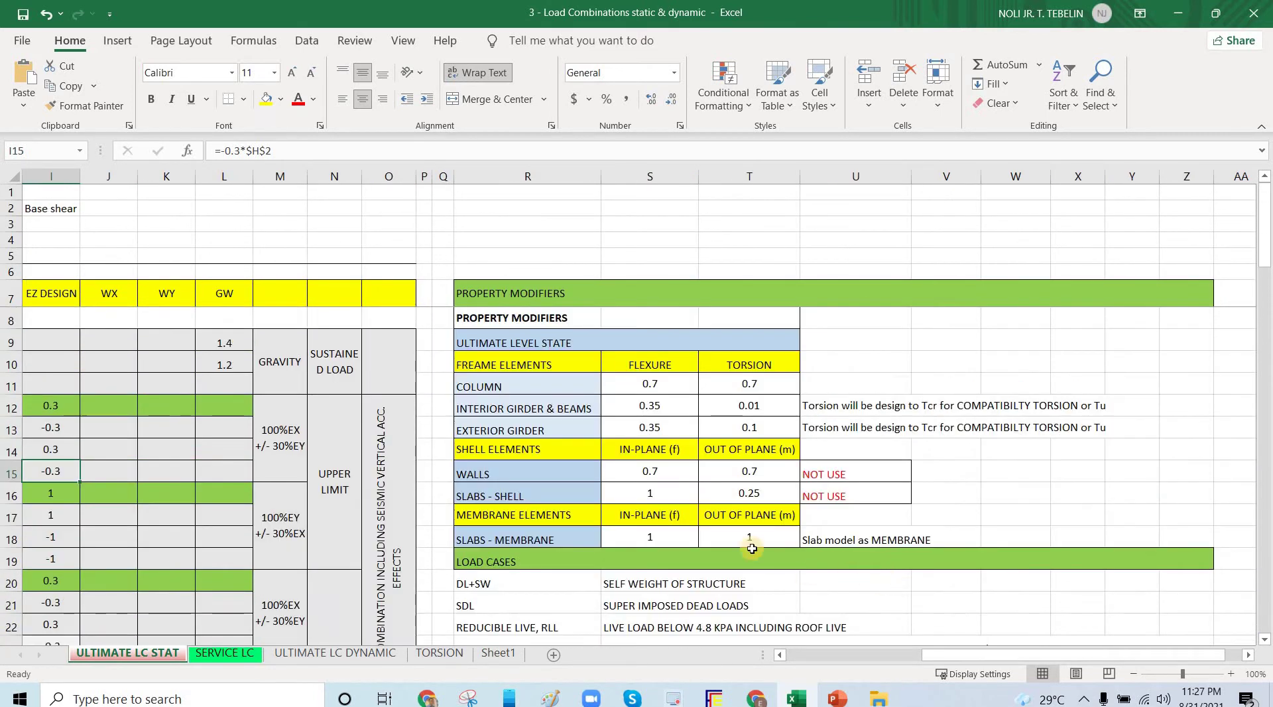
pyautogui.scroll(-5, 697, 531)
pyautogui.scroll(-2, 697, 530)
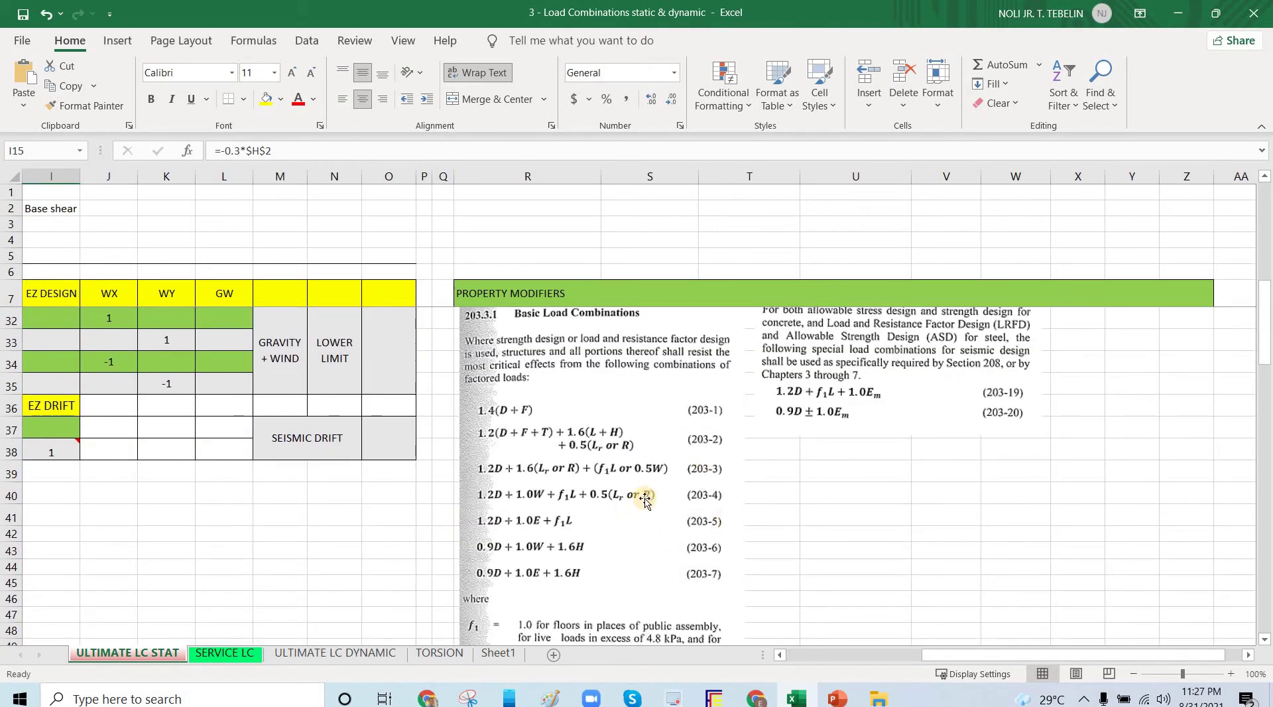
pyautogui.scroll(-3, 636, 498)
pyautogui.scroll(-3, 635, 497)
pyautogui.scroll(8, 640, 503)
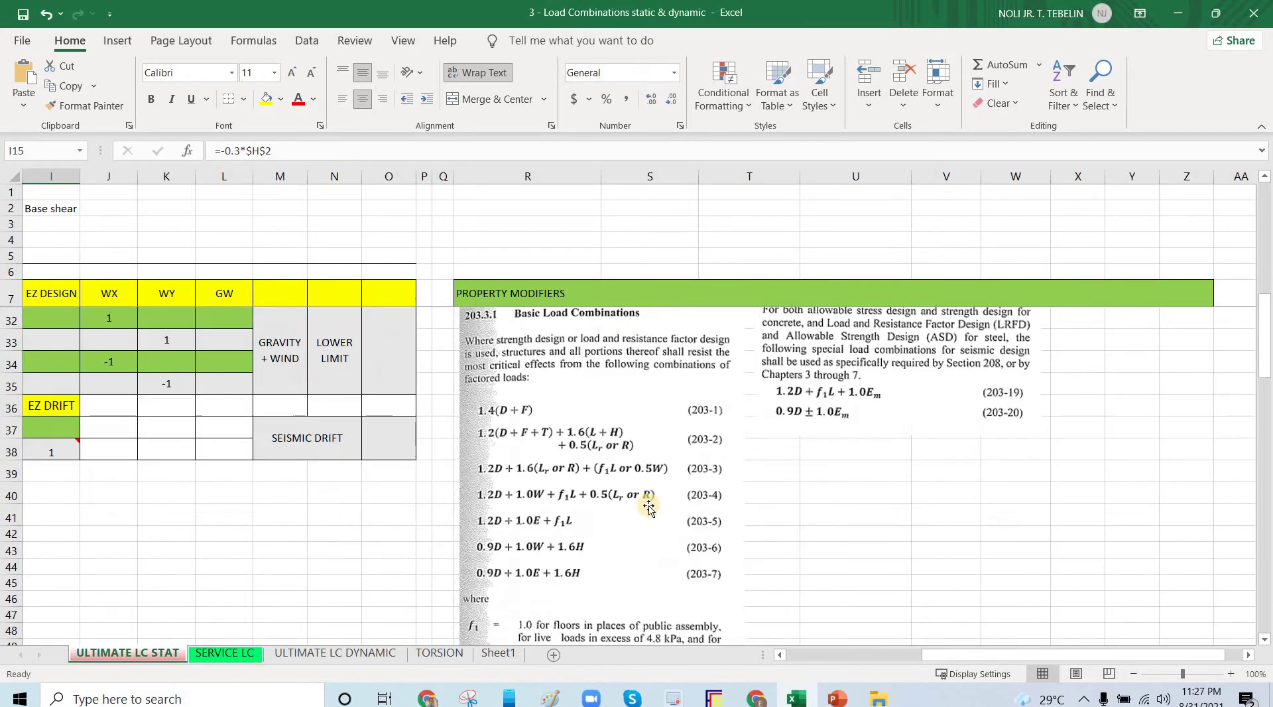
pyautogui.scroll(-3, 642, 507)
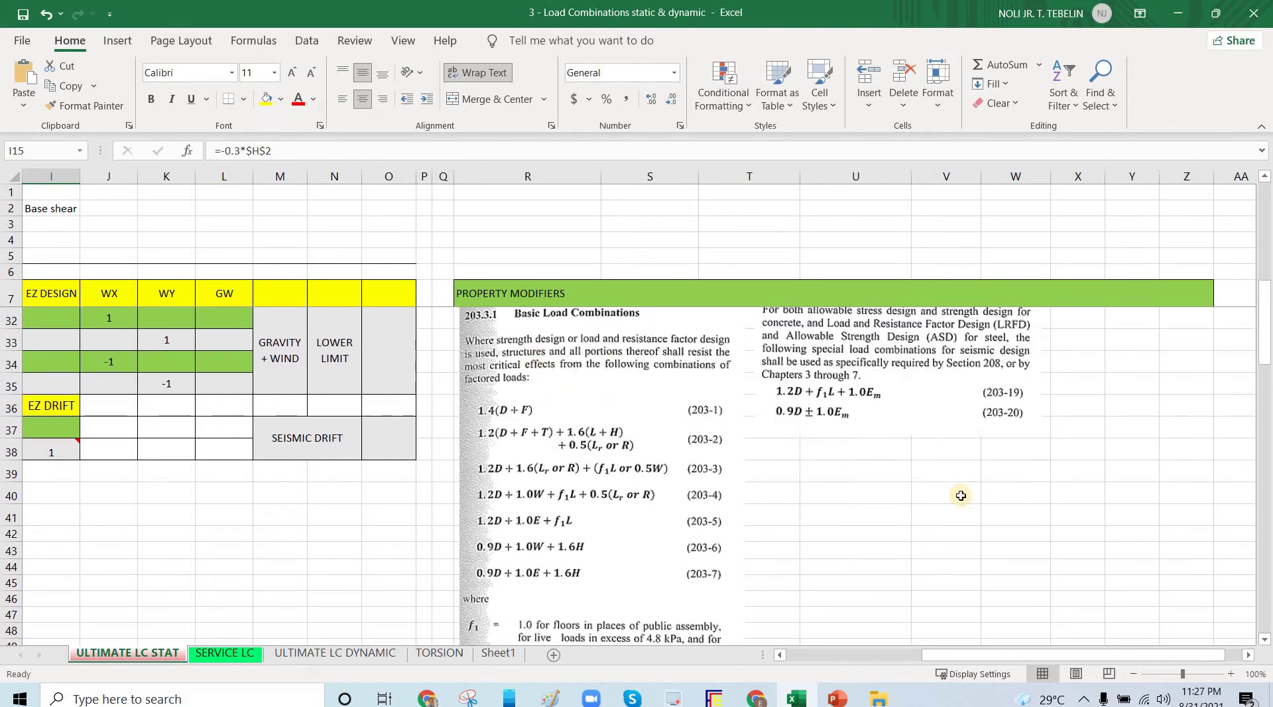
pyautogui.click(1266, 177)
pyautogui.click(1266, 178)
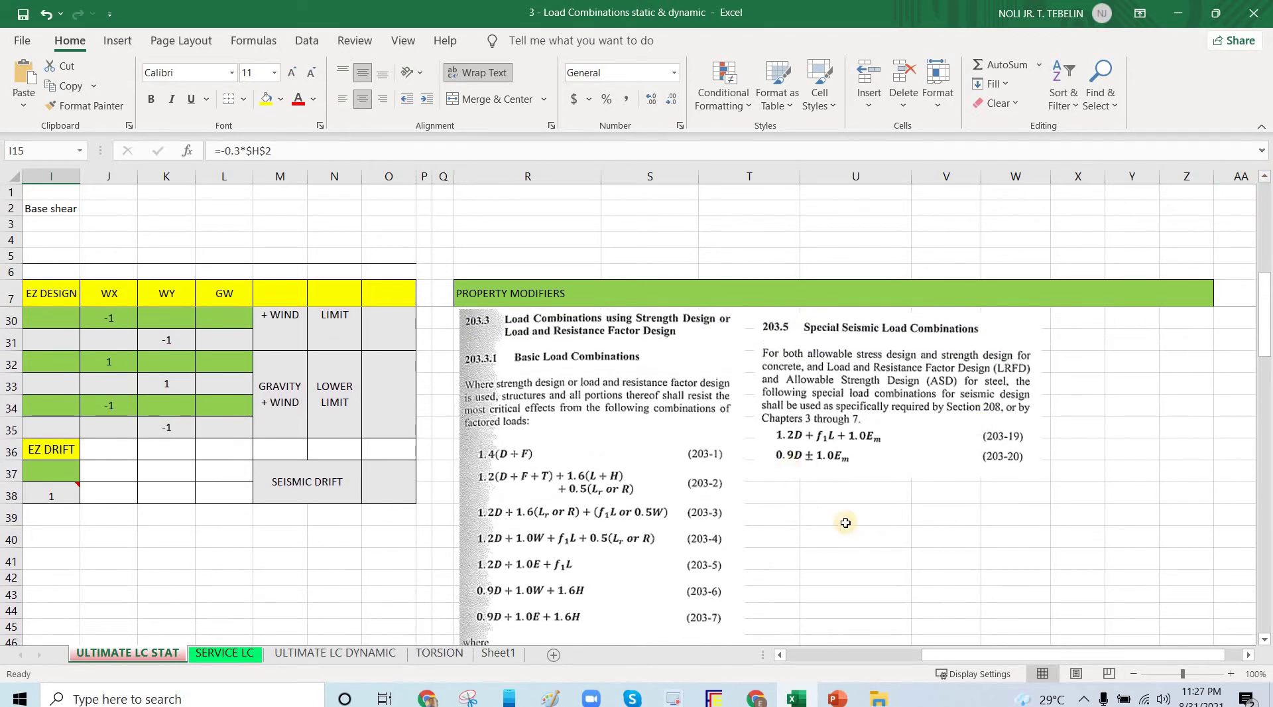
pyautogui.scroll(1, 838, 521)
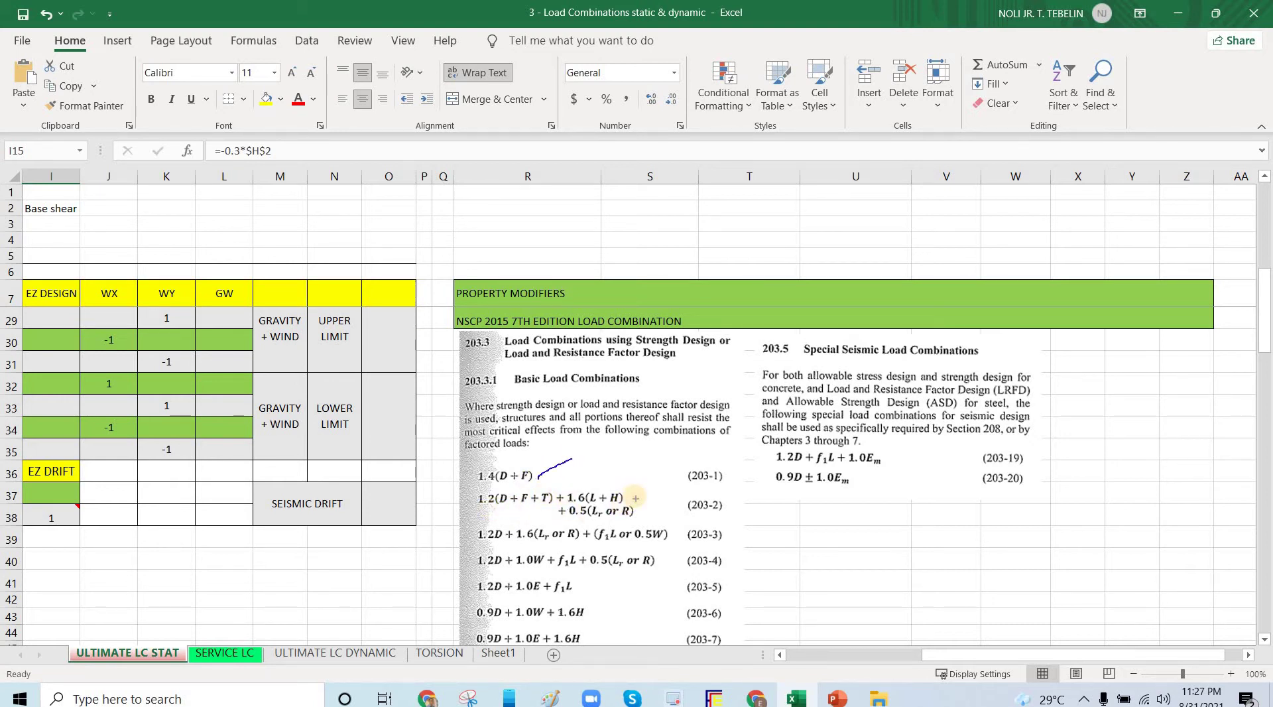
# Examine basic combination 203-2 and the special seismic combinations 203-19 and 203-20 with temporary pen marks, then clear the marks
pyautogui.moveTo(643, 492)
pyautogui.mouseDown()
pyautogui.moveTo(509, 491)
pyautogui.moveTo(597, 519)
pyautogui.moveTo(648, 497)
pyautogui.moveTo(608, 494)
pyautogui.mouseUp()
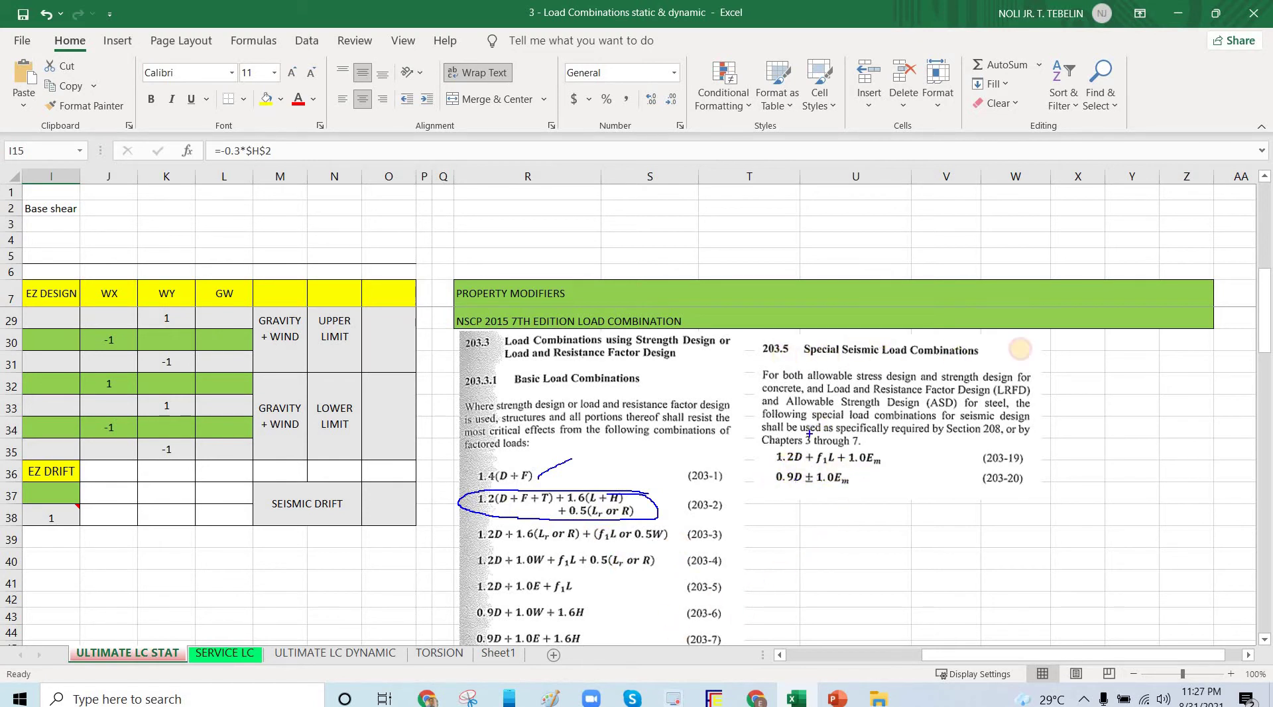
pyautogui.moveTo(806, 358)
pyautogui.mouseDown()
pyautogui.moveTo(1021, 348)
pyautogui.moveTo(749, 338)
pyautogui.moveTo(811, 371)
pyautogui.mouseUp()
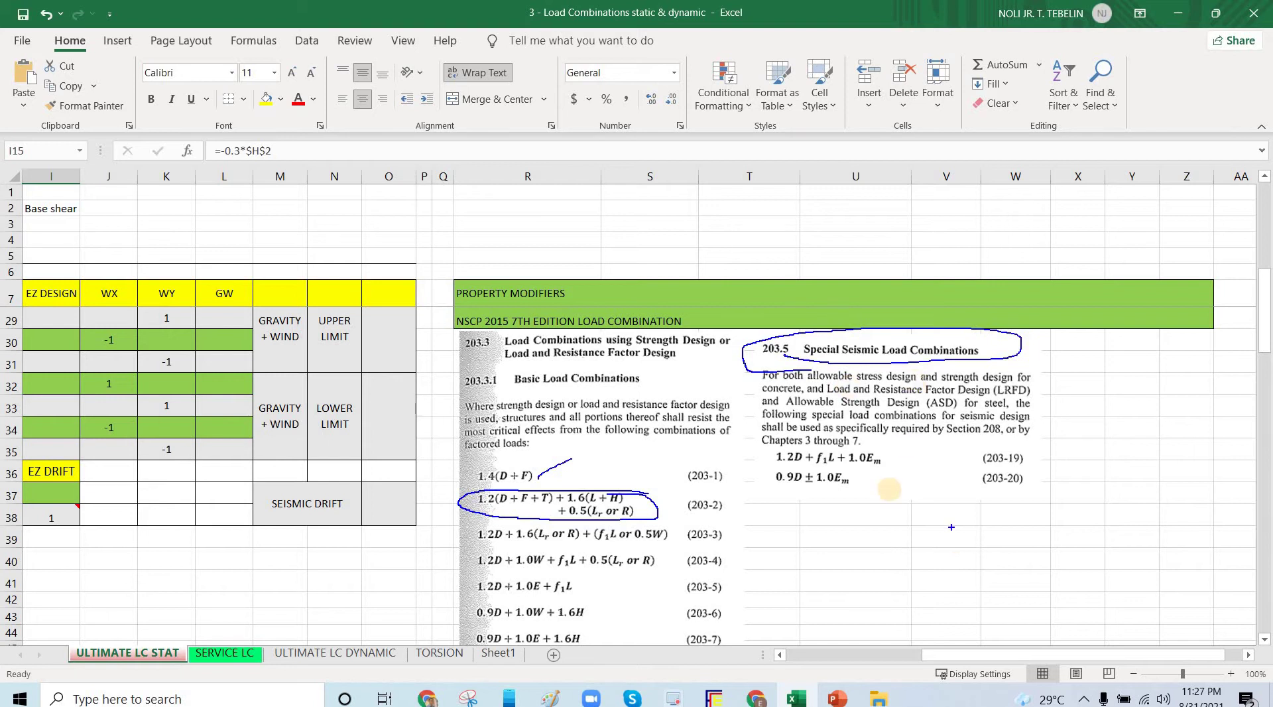
pyautogui.moveTo(731, 444); pyautogui.dragTo(761, 454)
pyautogui.moveTo(727, 457); pyautogui.dragTo(760, 474)
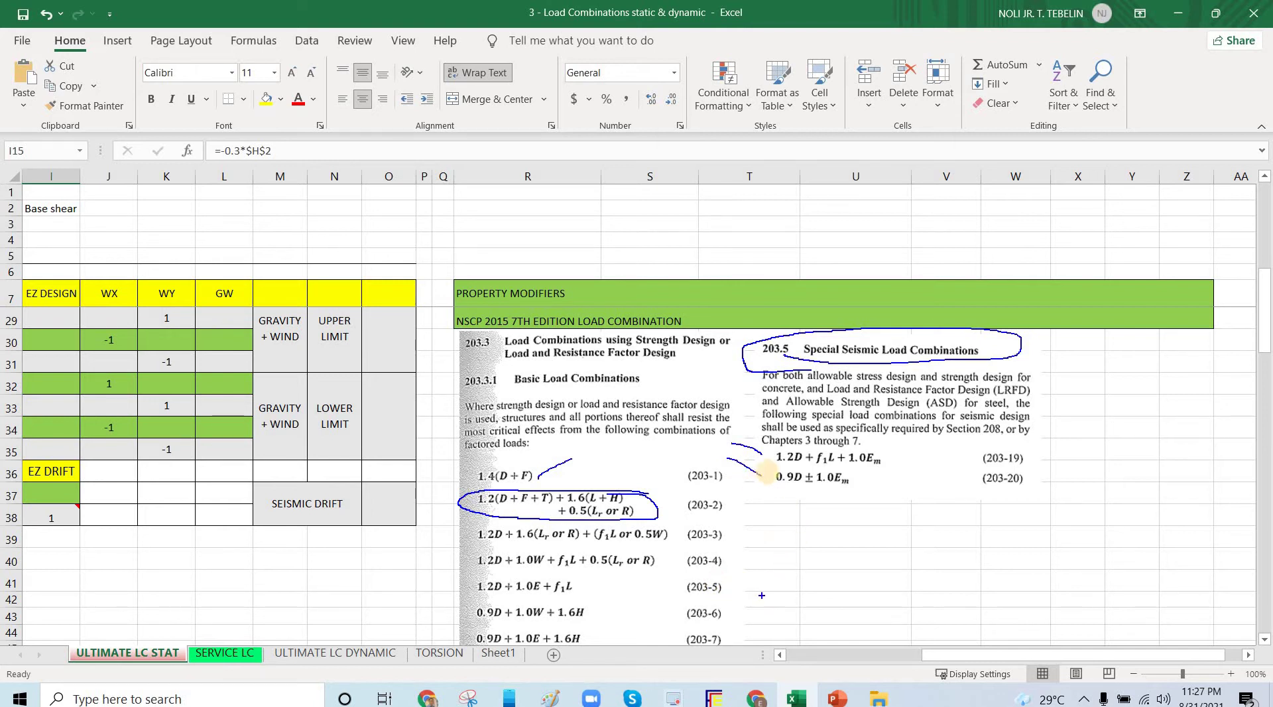
pyautogui.moveTo(802, 448); pyautogui.dragTo(925, 436)
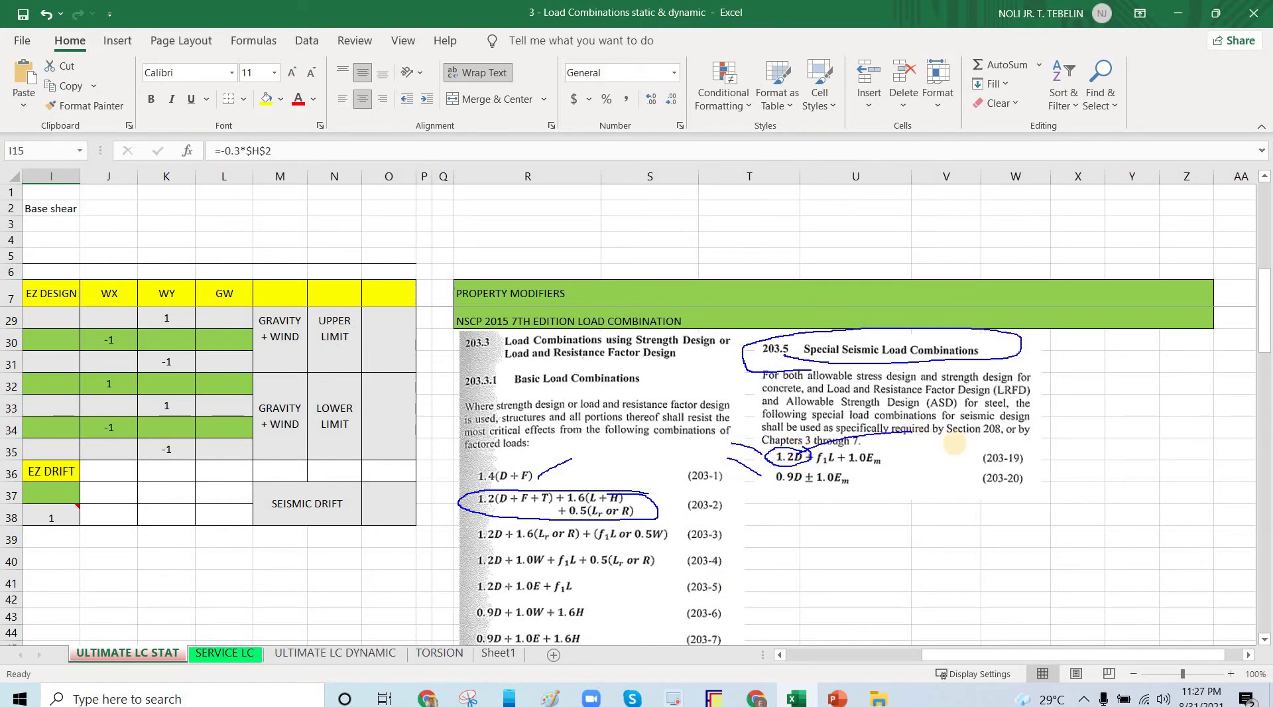
pyautogui.press('Escape')
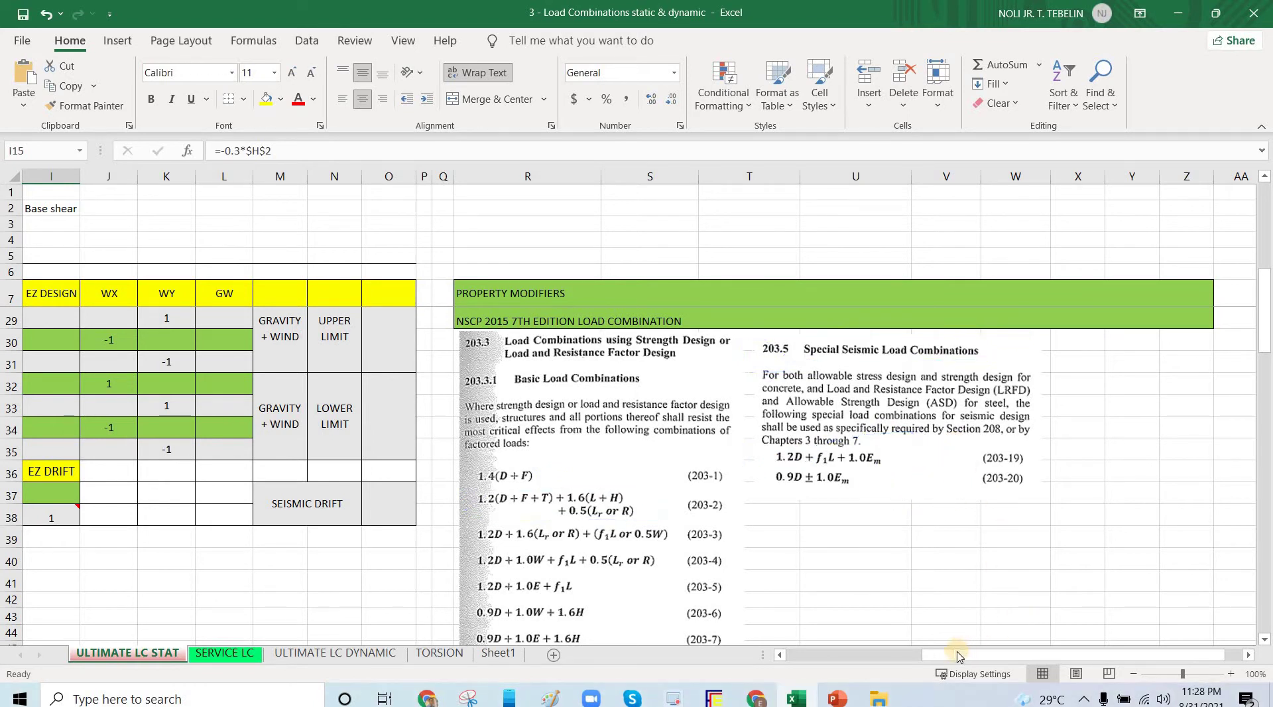
# Compare the combination table with the NSCP formulas, marking basic combinations 203-6 and 203-7
pyautogui.click(877, 657)
pyautogui.moveTo(878, 657); pyautogui.dragTo(861, 657)
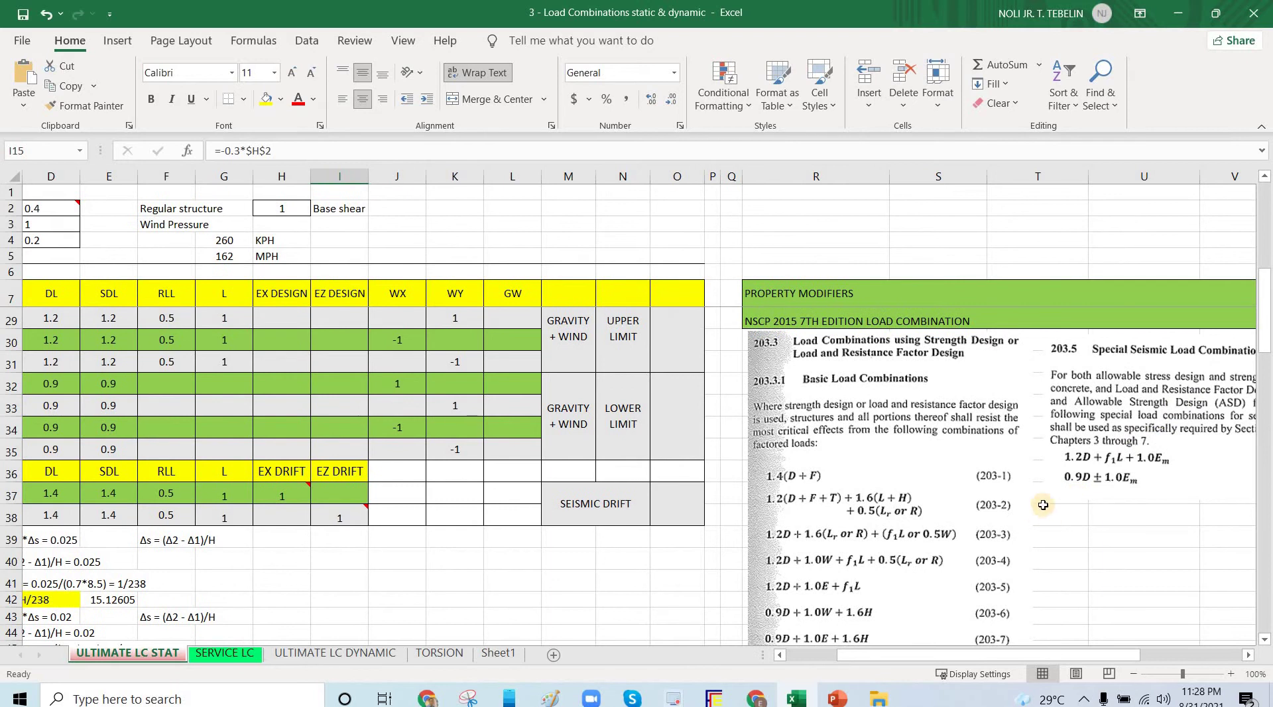
pyautogui.scroll(-3, 1071, 487)
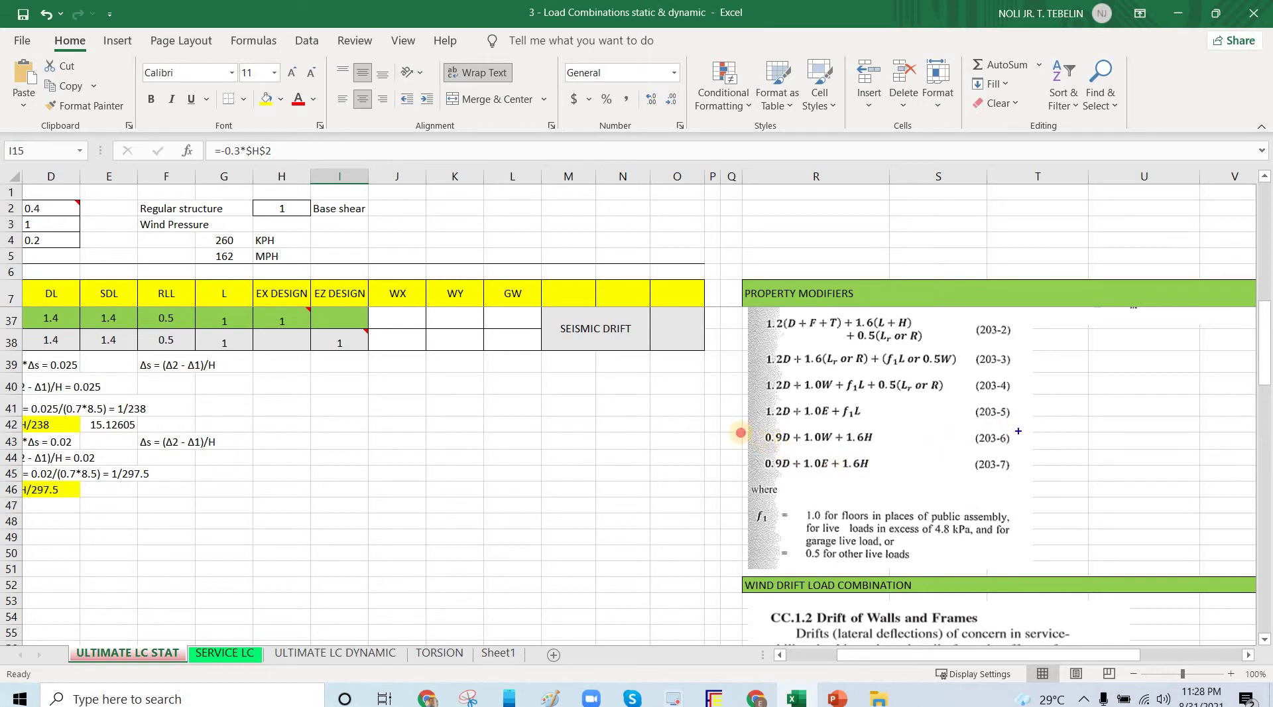
pyautogui.moveTo(741, 456); pyautogui.dragTo(765, 462)
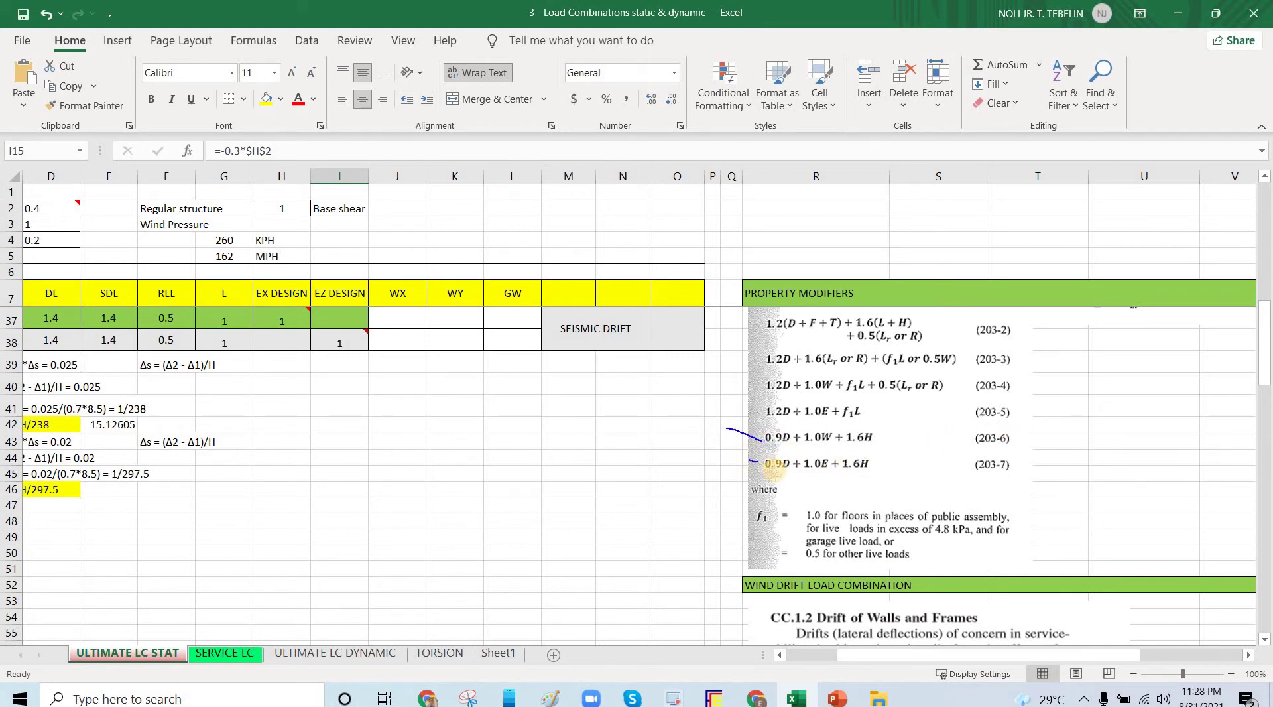
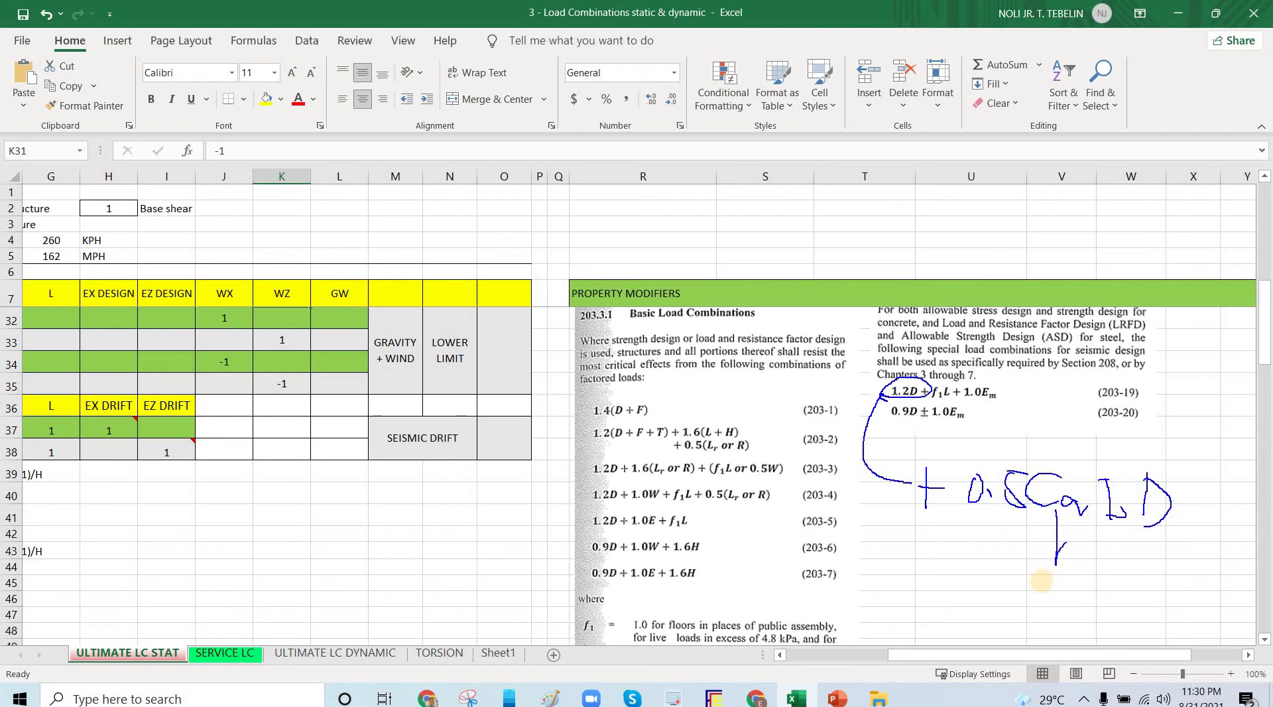
# Annotate the handwritten 0.5CaID term below combination 203-19 with 0.4 for Ca and 1.0 for I, and mark the D
pyautogui.click(1053, 590)
pyautogui.moveTo(1078, 577); pyautogui.dragTo(1082, 615)
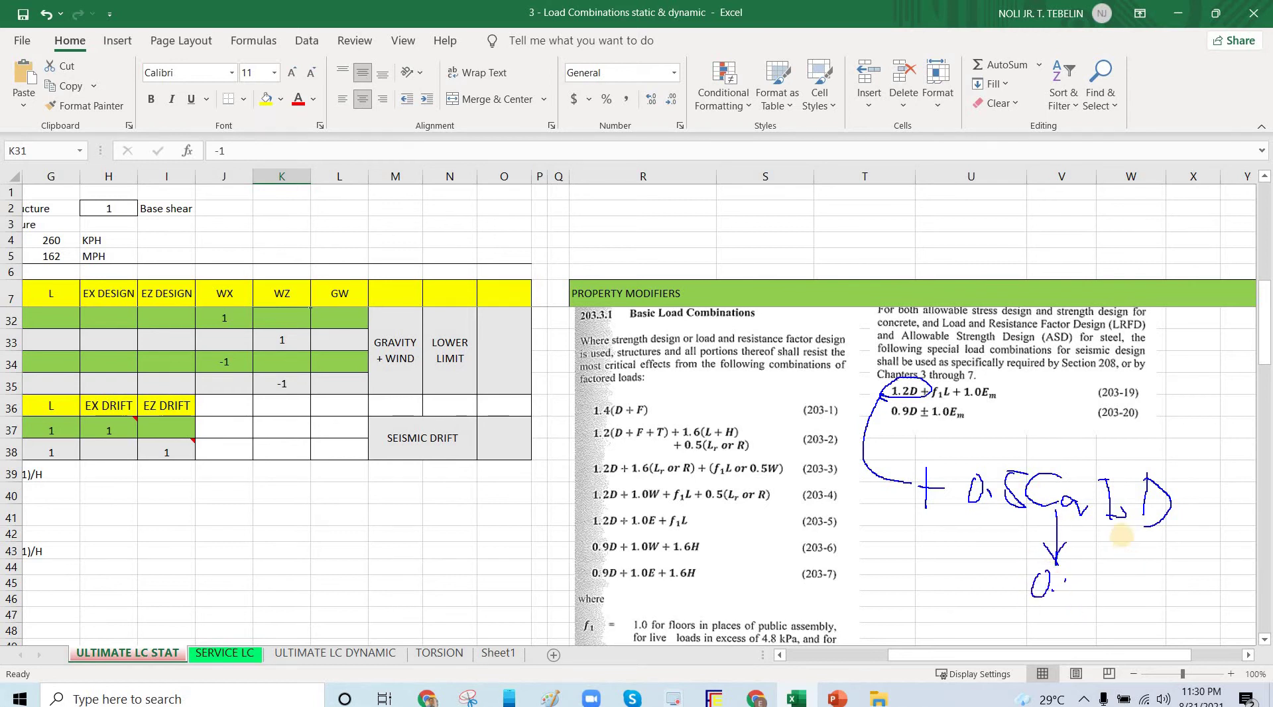
pyautogui.moveTo(1120, 534); pyautogui.dragTo(1132, 577)
pyautogui.moveTo(1135, 552)
pyautogui.mouseDown()
pyautogui.moveTo(1131, 607)
pyautogui.moveTo(1196, 565)
pyautogui.mouseUp()
pyautogui.click(1138, 602)
pyautogui.click(1140, 605)
pyautogui.moveTo(1152, 486)
pyautogui.mouseDown()
pyautogui.moveTo(1140, 527)
pyautogui.moveTo(1141, 476)
pyautogui.moveTo(1145, 530)
pyautogui.moveTo(1170, 510)
pyautogui.mouseUp()
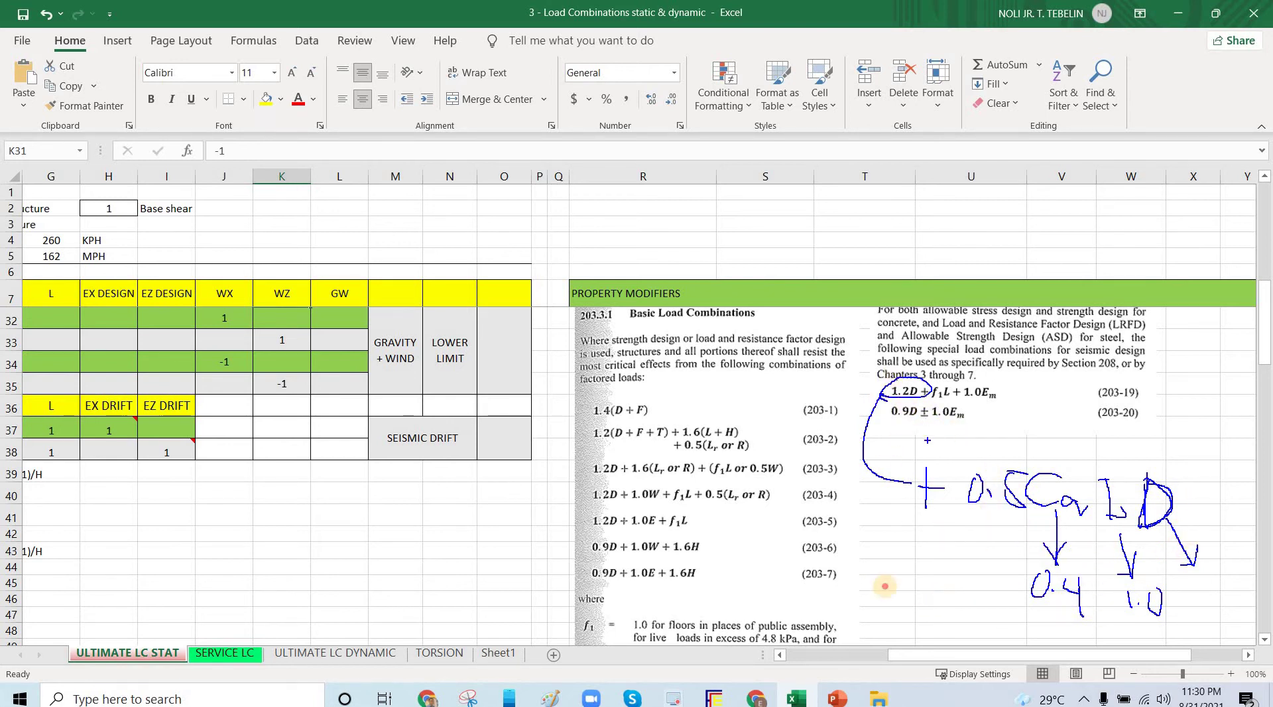
# Write 1.4D as the combined dead-load term below combination 203-19 and clear all the pen marks
pyautogui.moveTo(864, 577); pyautogui.dragTo(902, 592)
pyautogui.moveTo(872, 595); pyautogui.dragTo(987, 631)
pyautogui.moveTo(982, 597)
pyautogui.mouseDown()
pyautogui.moveTo(999, 595)
pyautogui.moveTo(986, 631)
pyautogui.mouseUp()
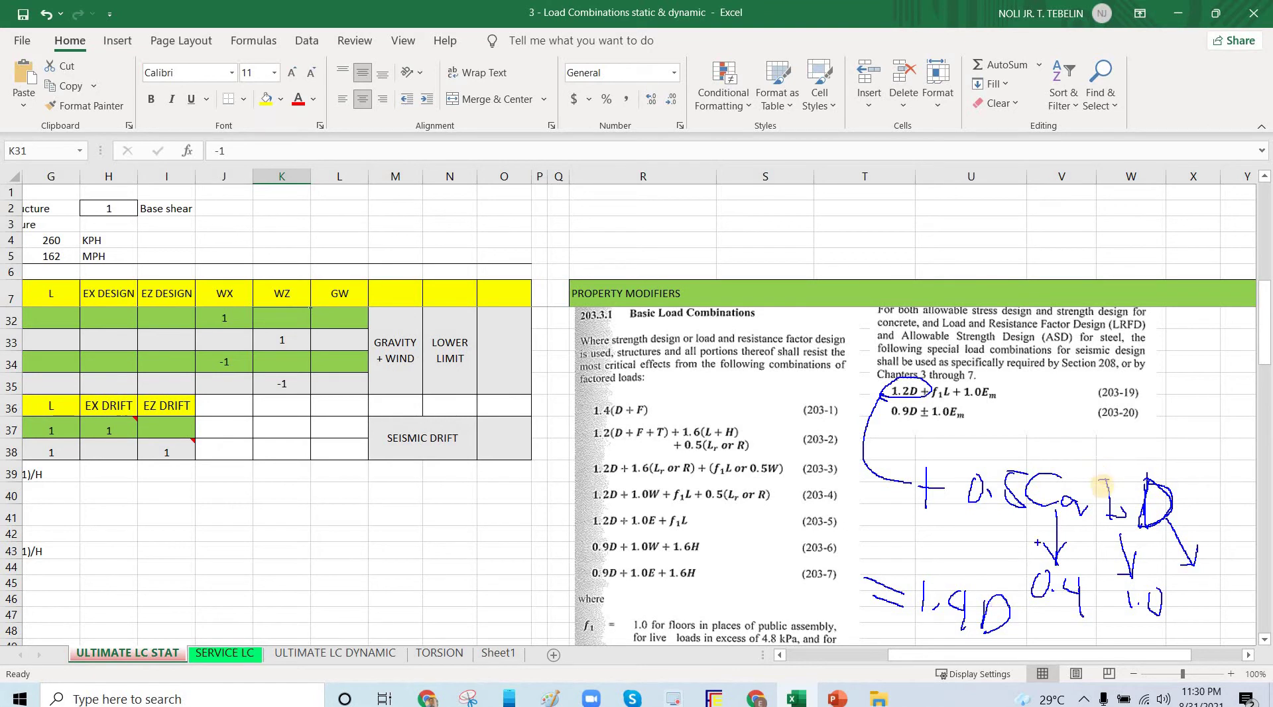
pyautogui.moveTo(1183, 474)
pyautogui.mouseDown()
pyautogui.moveTo(962, 468)
pyautogui.moveTo(1181, 474)
pyautogui.mouseUp()
pyautogui.press('Escape')
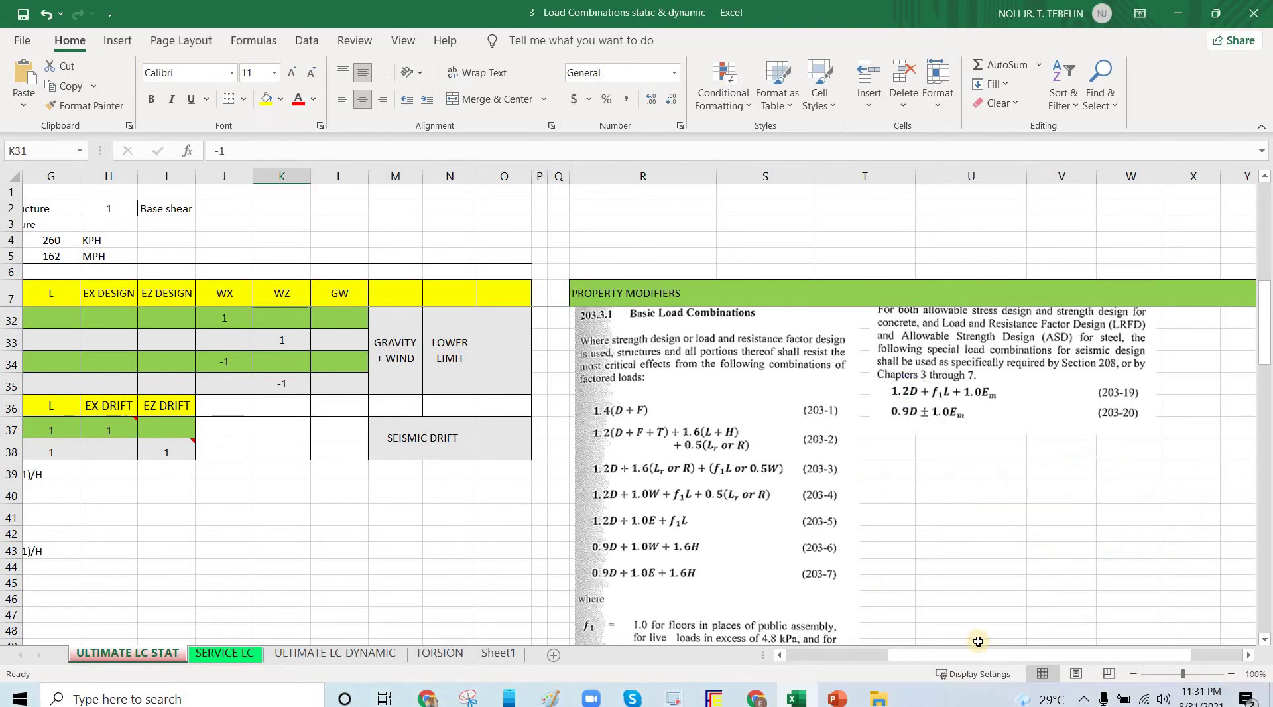
# Return to the start of the combination table and check the Ca input among the project parameters
pyautogui.click(970, 534)
pyautogui.hscroll(-3, 650, 537)
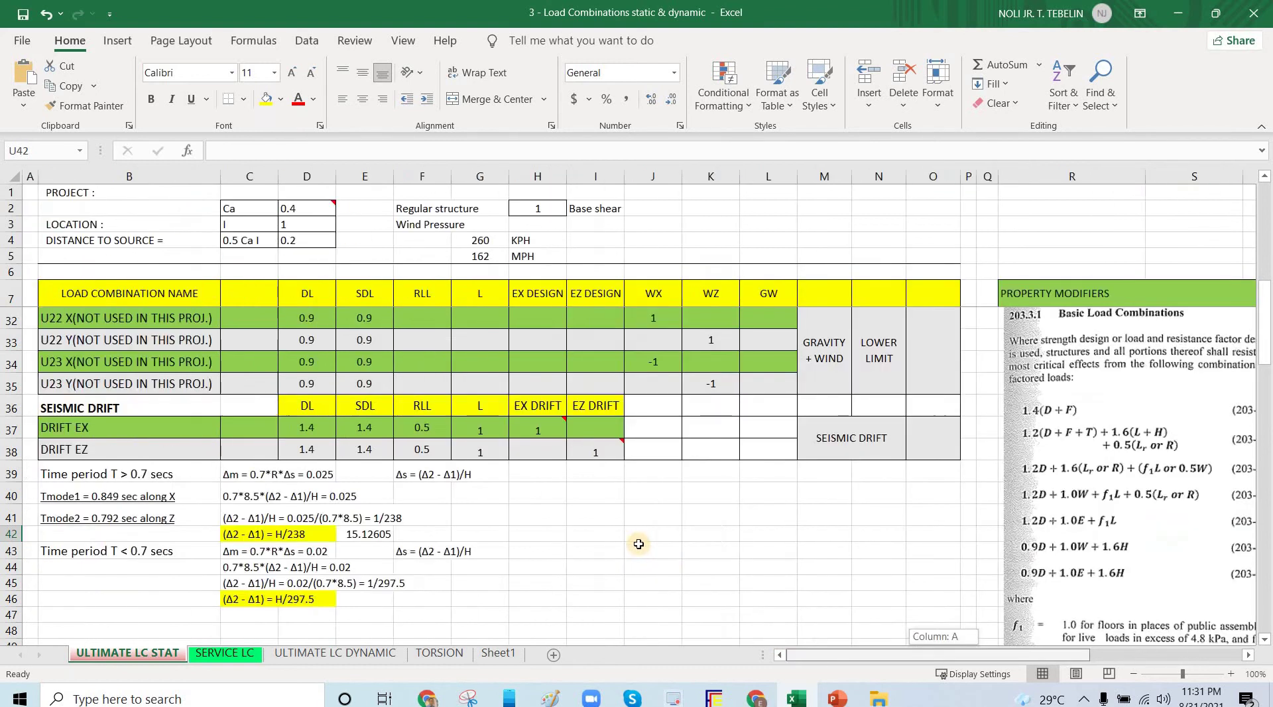
pyautogui.scroll(5, 691, 503)
pyautogui.scroll(3, 534, 422)
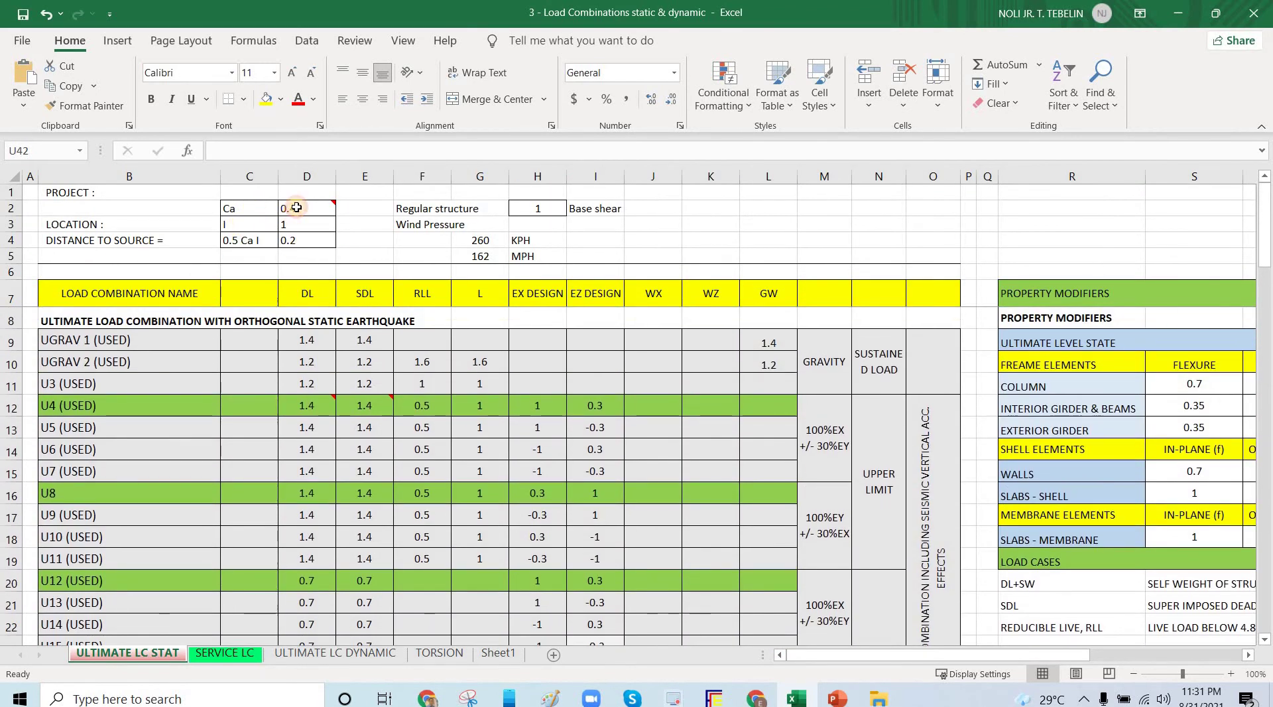
pyautogui.click(252, 209)
pyautogui.click(310, 213)
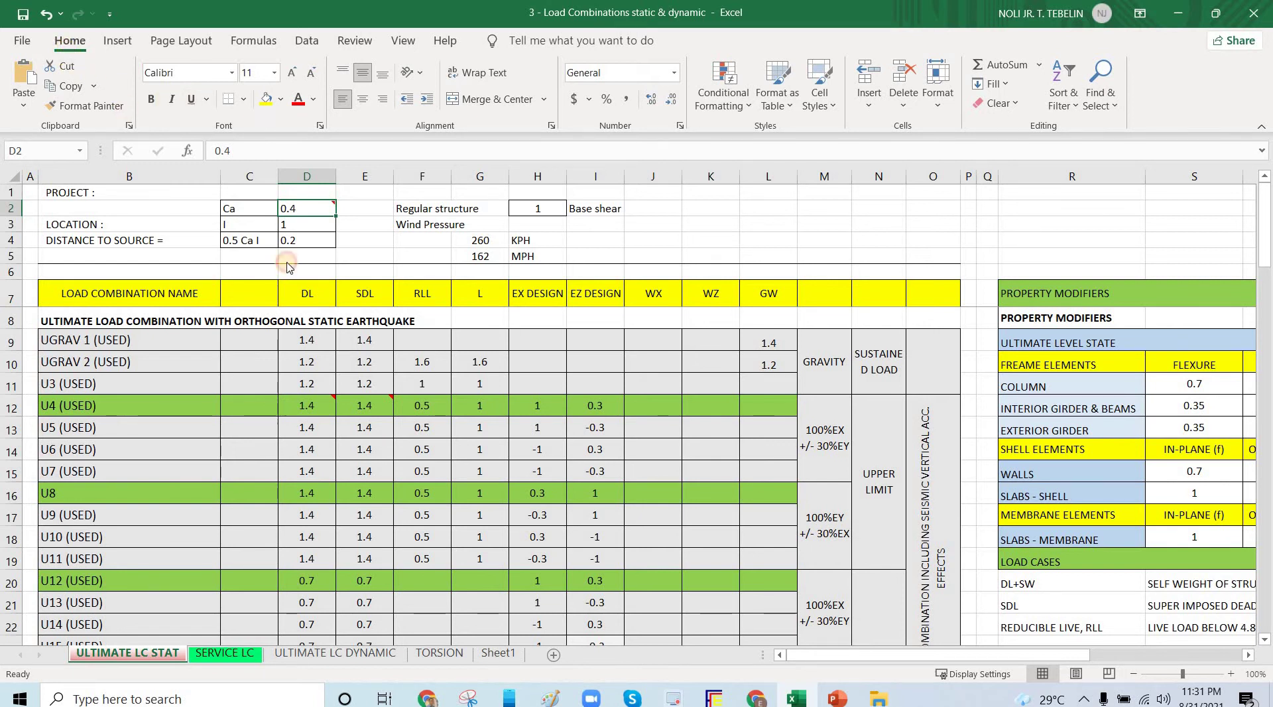
# With the ribbon collapsed, examine U4's DL factor formula and the 0.5 Ca I value it uses, circling that value temporarily
pyautogui.hotkey('ctrl', 'F1')
pyautogui.click(316, 325)
pyautogui.moveTo(309, 326)
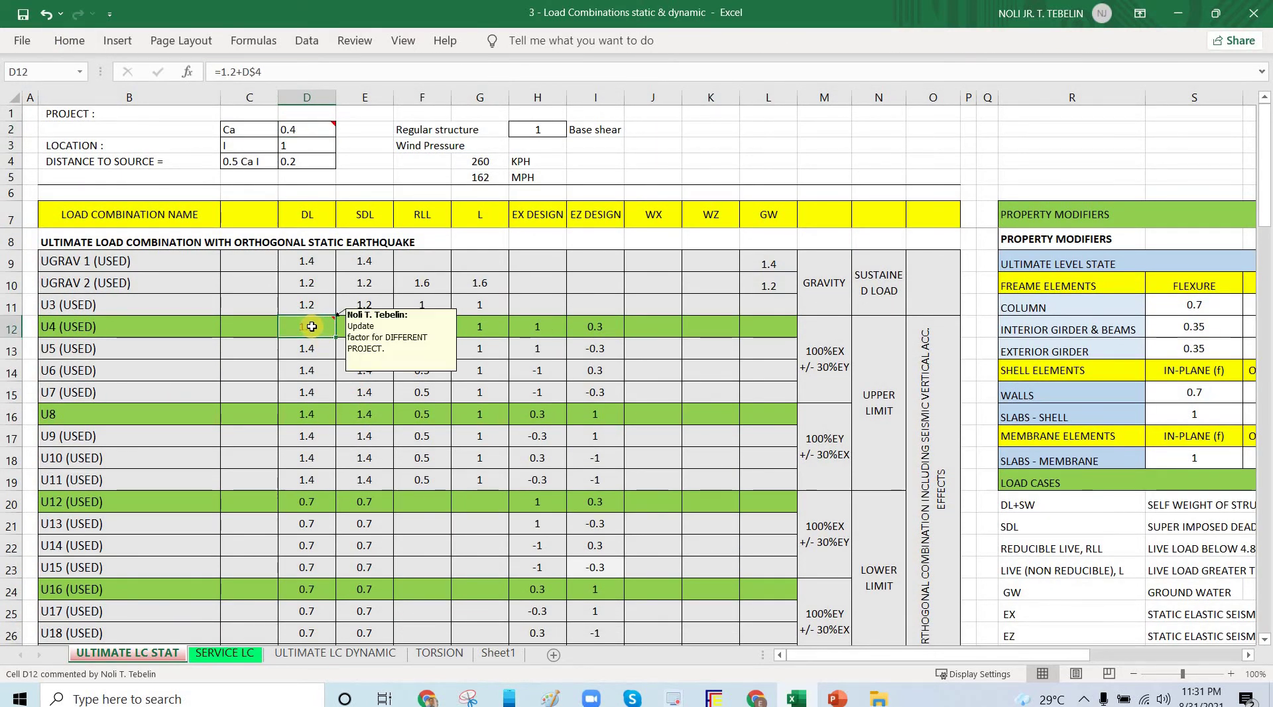
pyautogui.press('F2')
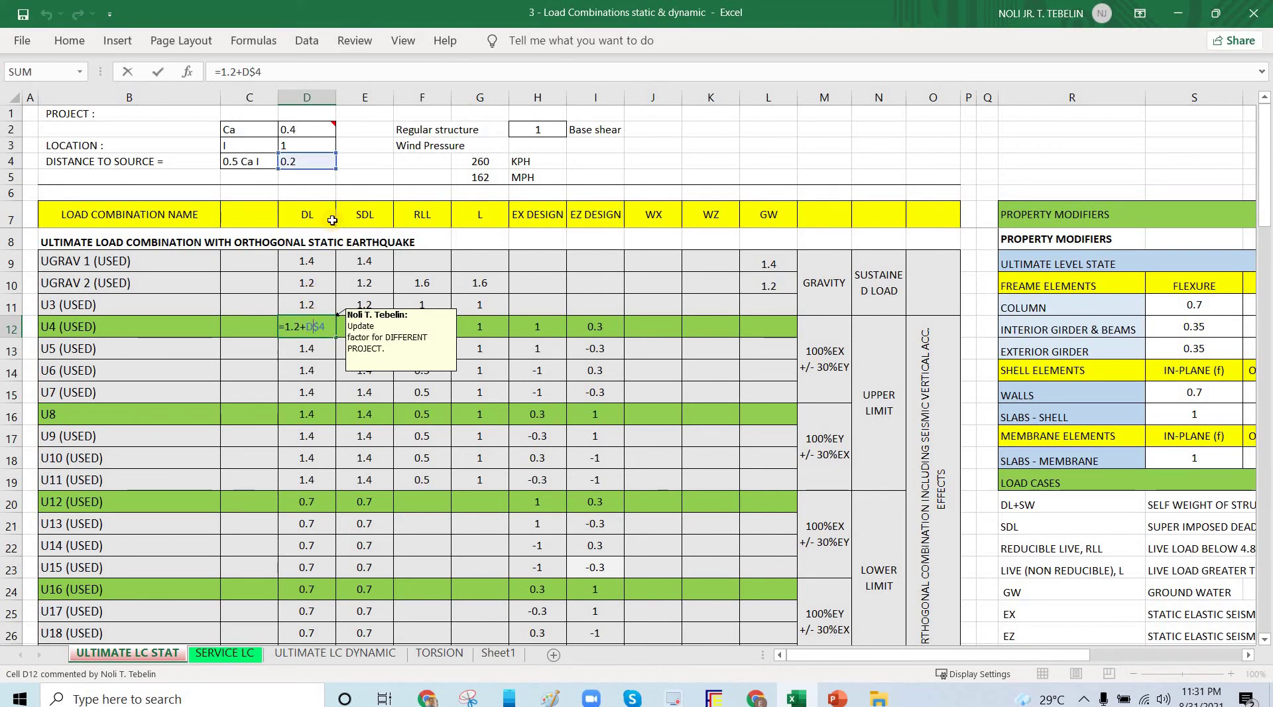
pyautogui.press('Escape')
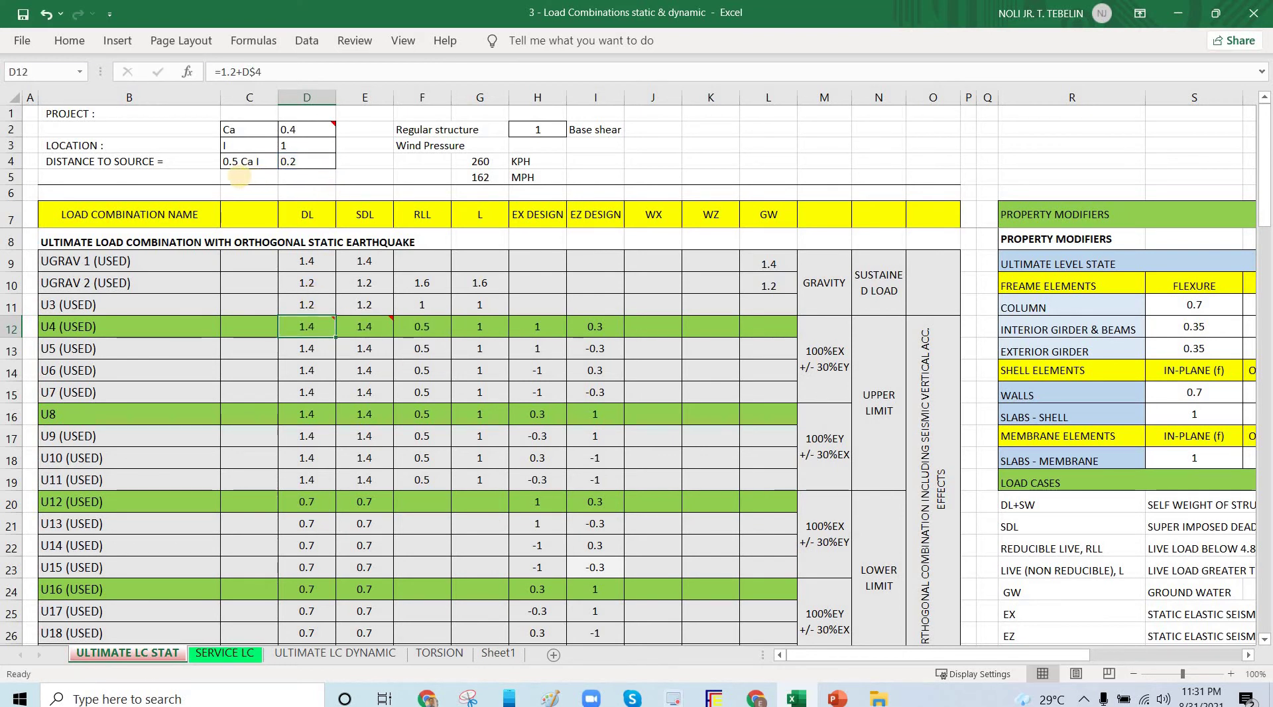
pyautogui.moveTo(220, 169); pyautogui.dragTo(329, 155)
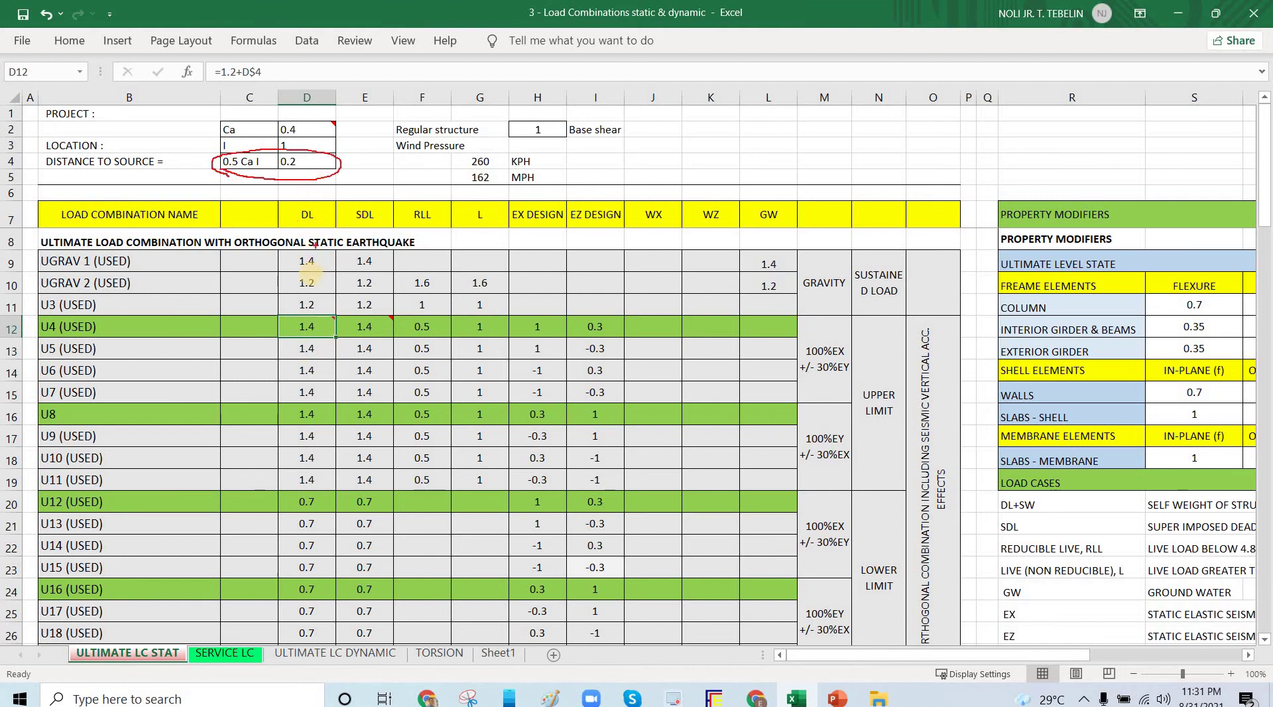
pyautogui.press('Escape')
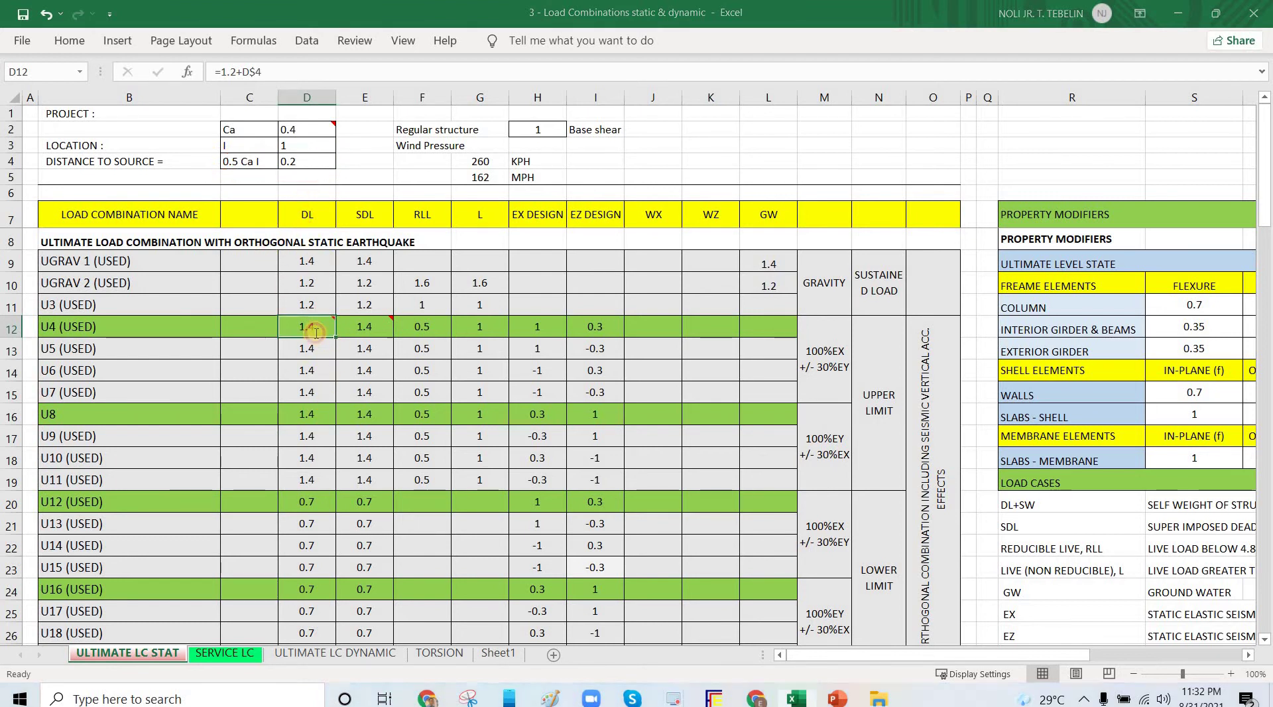
pyautogui.doubleClick(313, 328)
pyautogui.press('Escape')
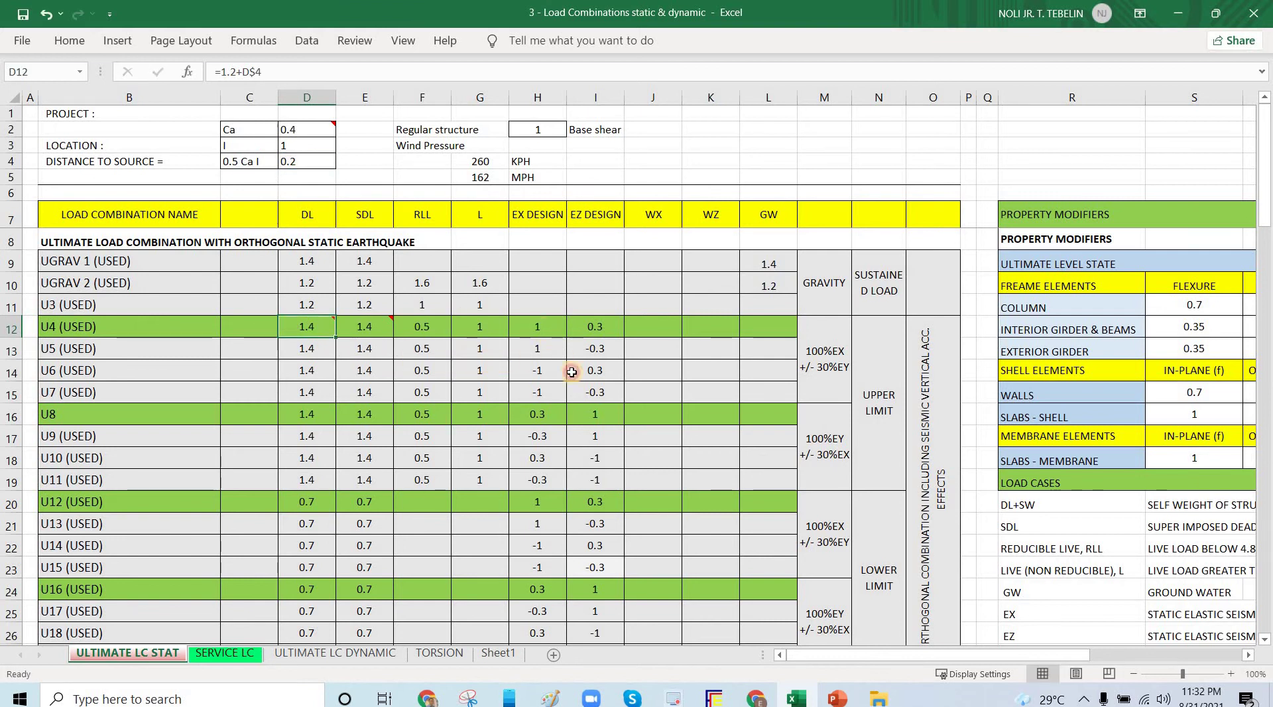
# Go through the remaining factors of combination U4, comparing the EX DESIGN and EZ DESIGN formulas
pyautogui.press('Right')
pyautogui.press('Right')
pyautogui.press('Right')
pyautogui.press('Right')
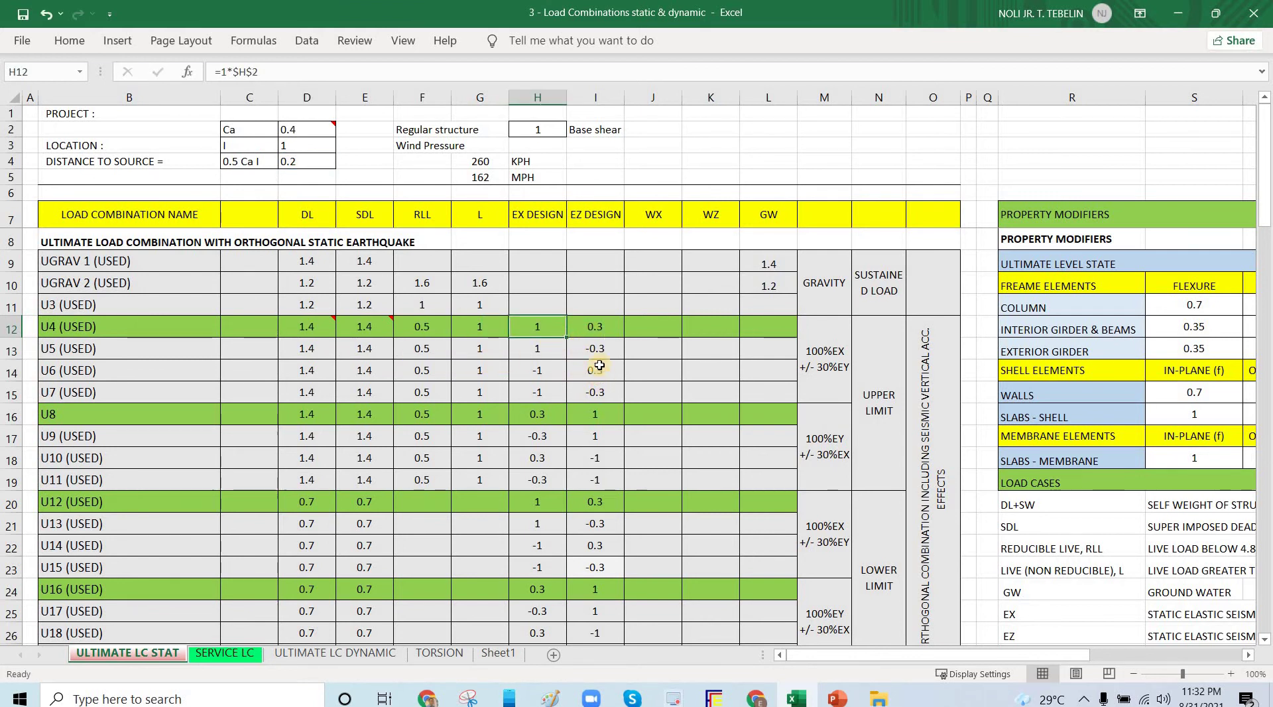
pyautogui.press('Right')
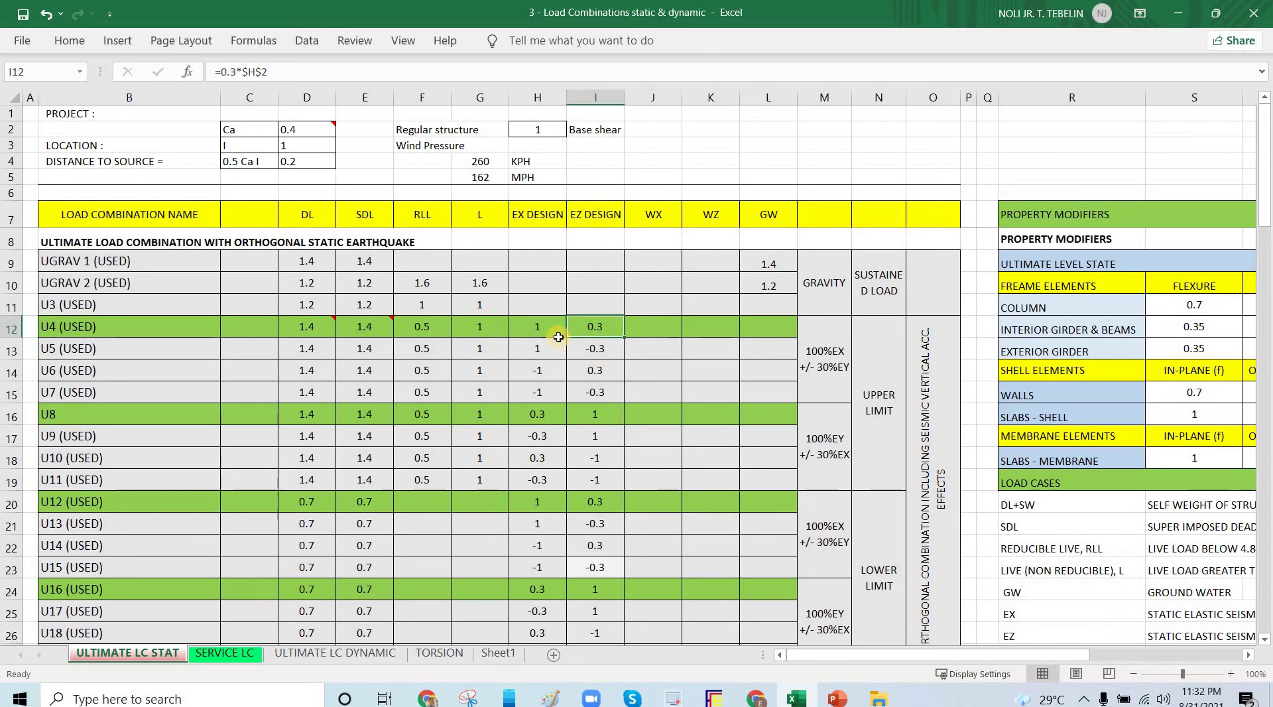
pyautogui.press('Left')
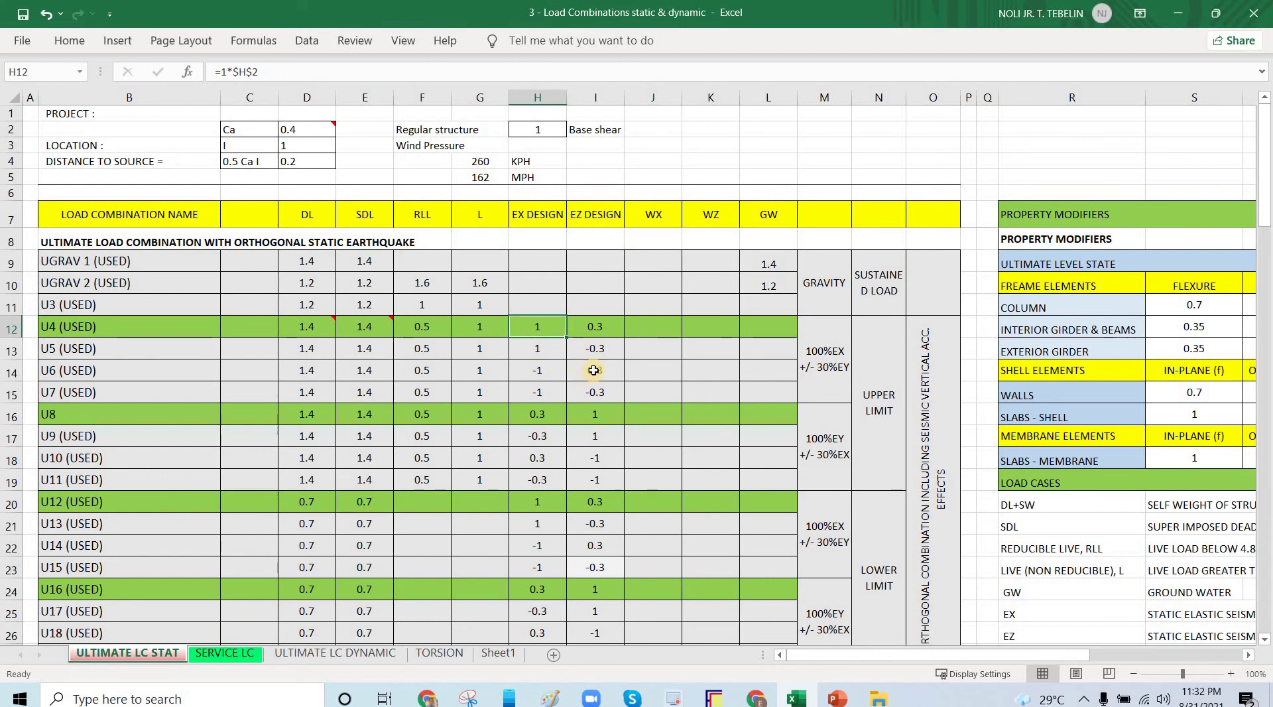
pyautogui.press('Right')
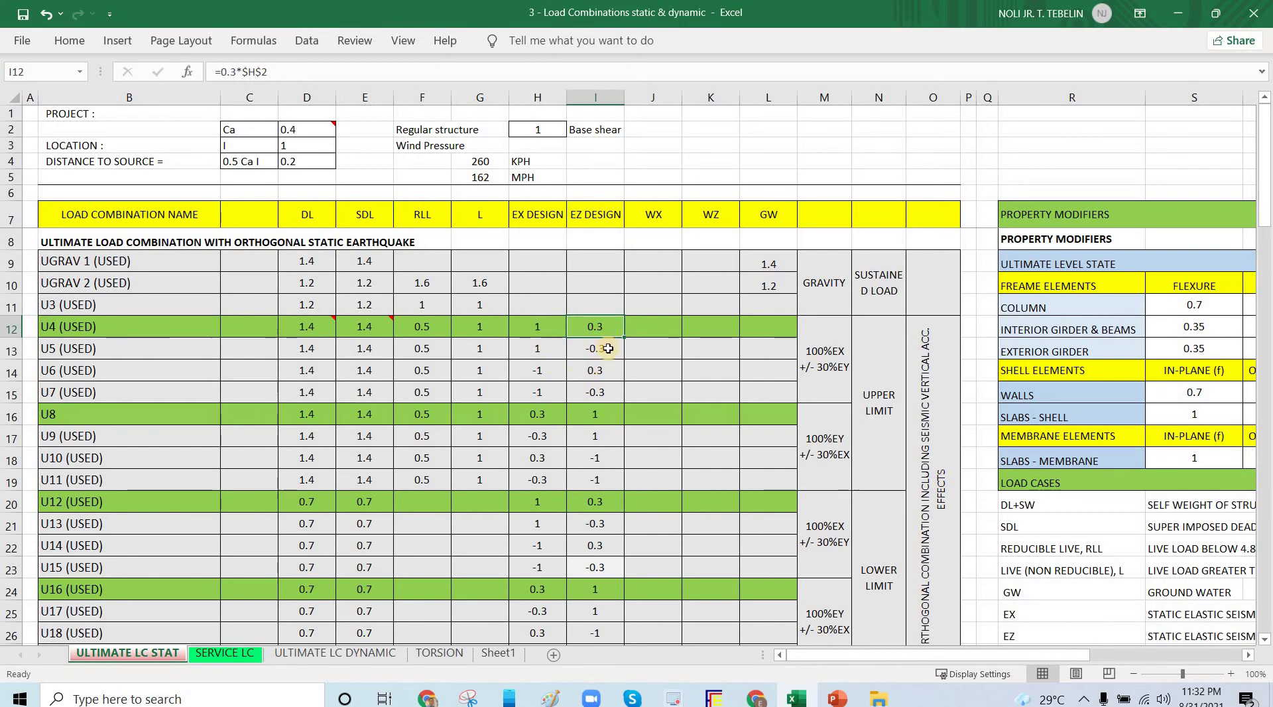
# Highlight U4's factors from DL through EZ DESIGN and return to its DL factor
pyautogui.click(325, 327)
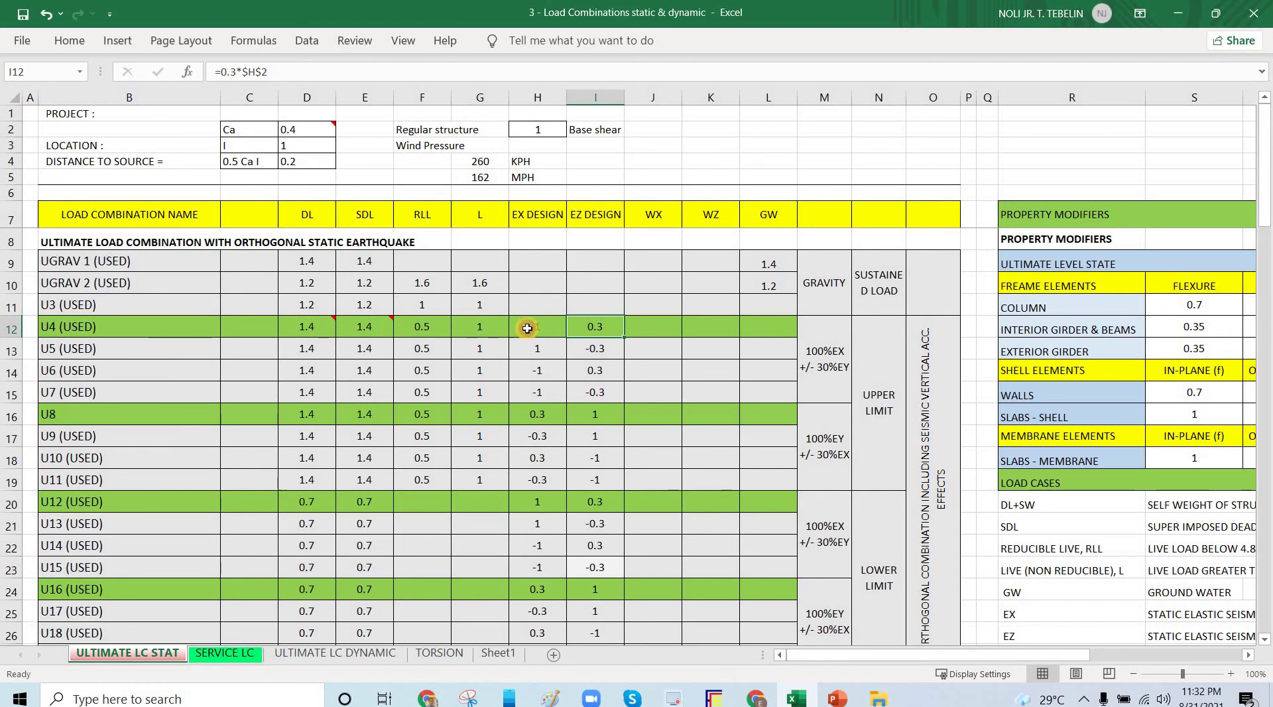
pyautogui.moveTo(593, 326); pyautogui.dragTo(594, 326)
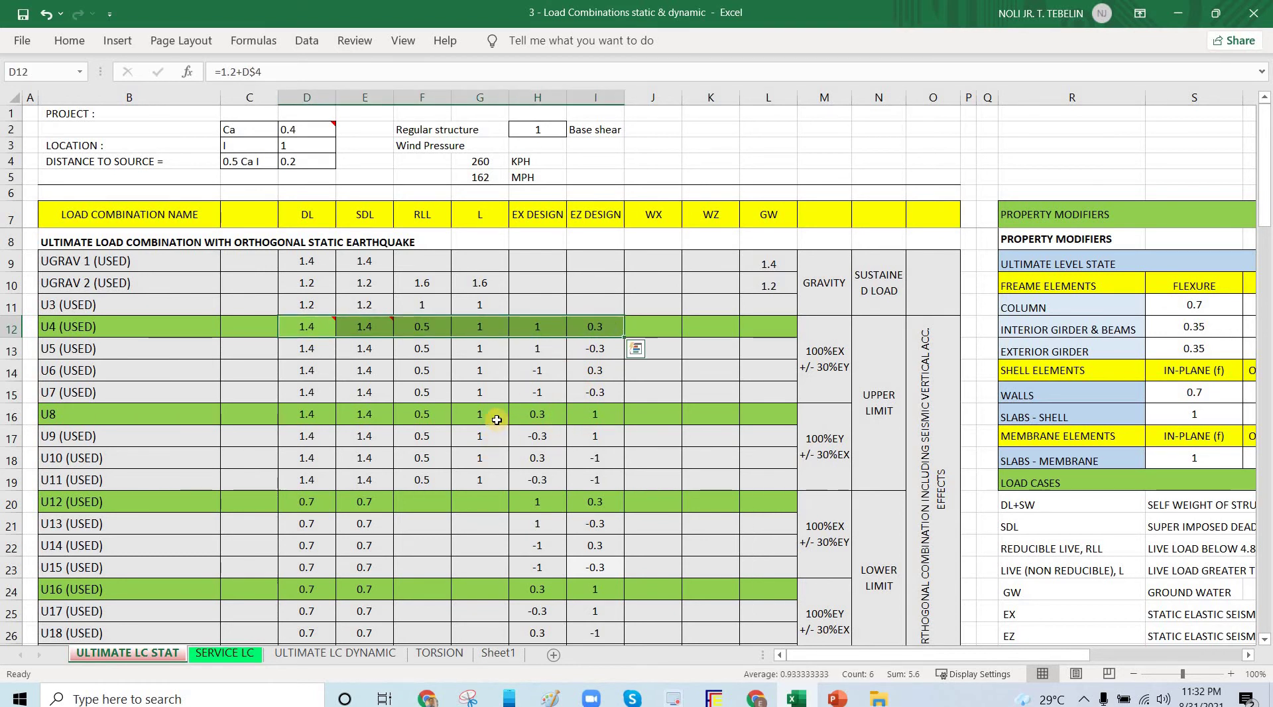
pyautogui.moveTo(312, 326); pyautogui.dragTo(597, 325)
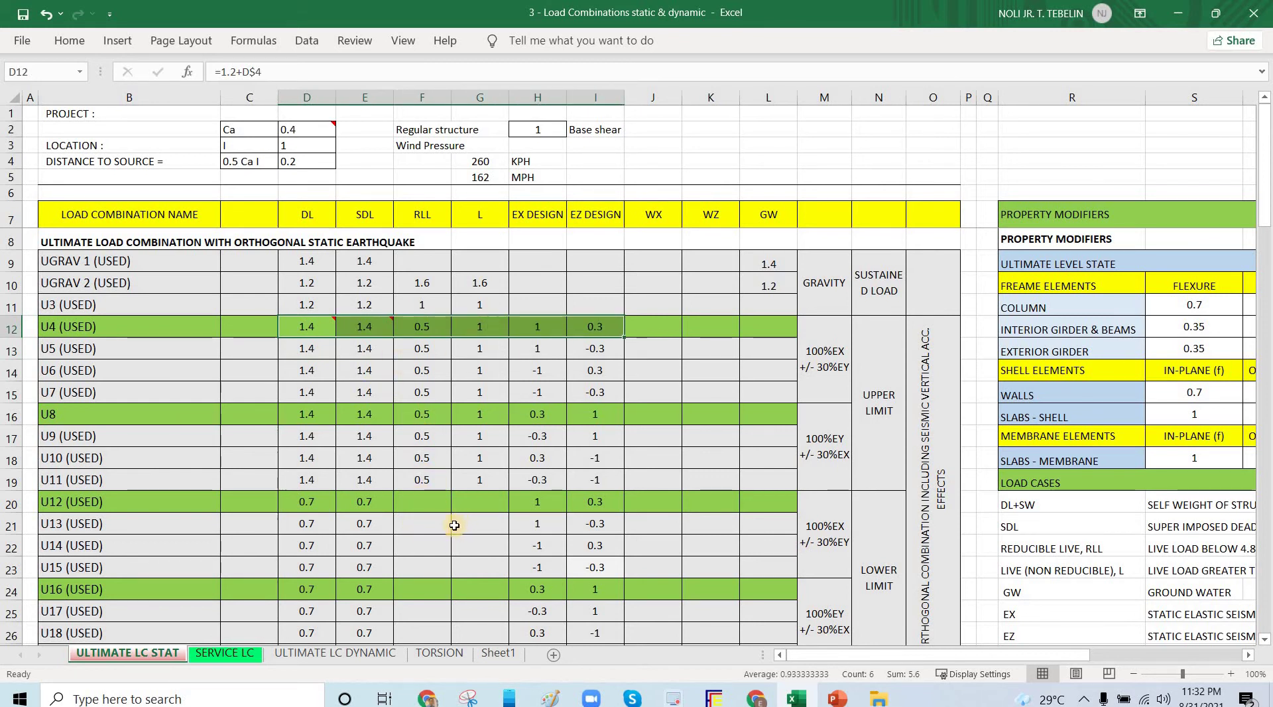
pyautogui.click(325, 332)
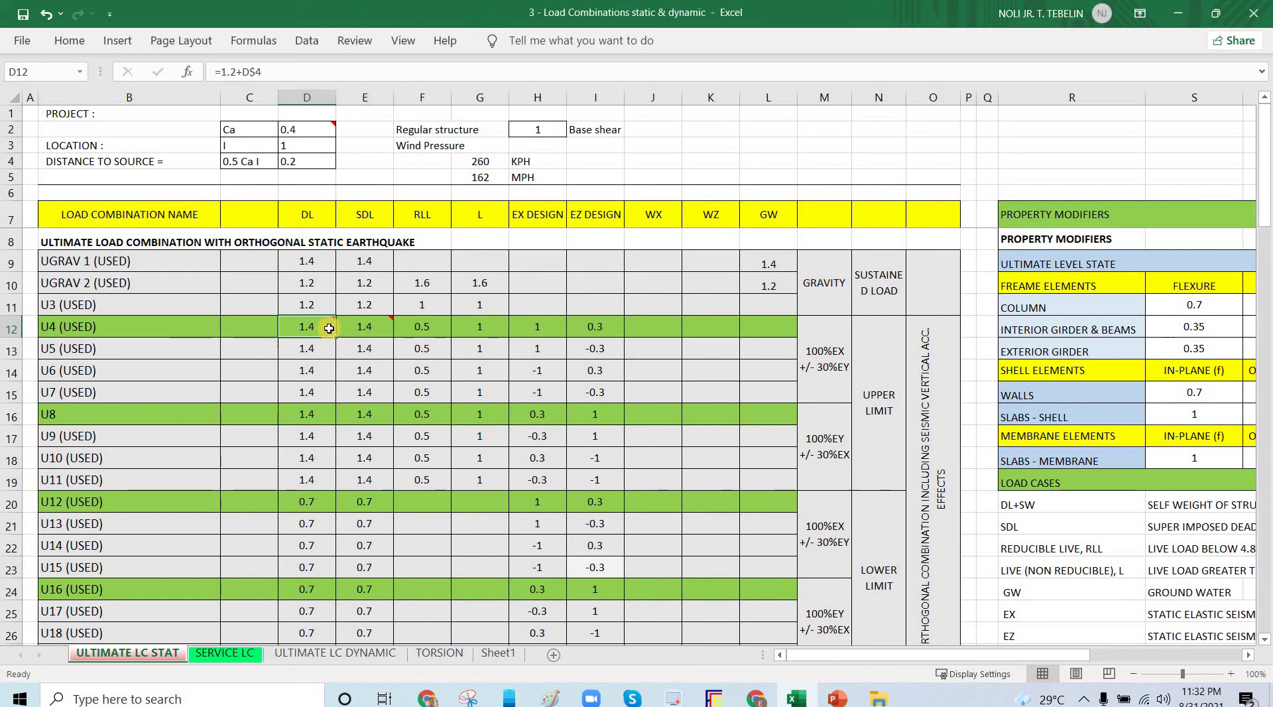
pyautogui.moveTo(328, 328)
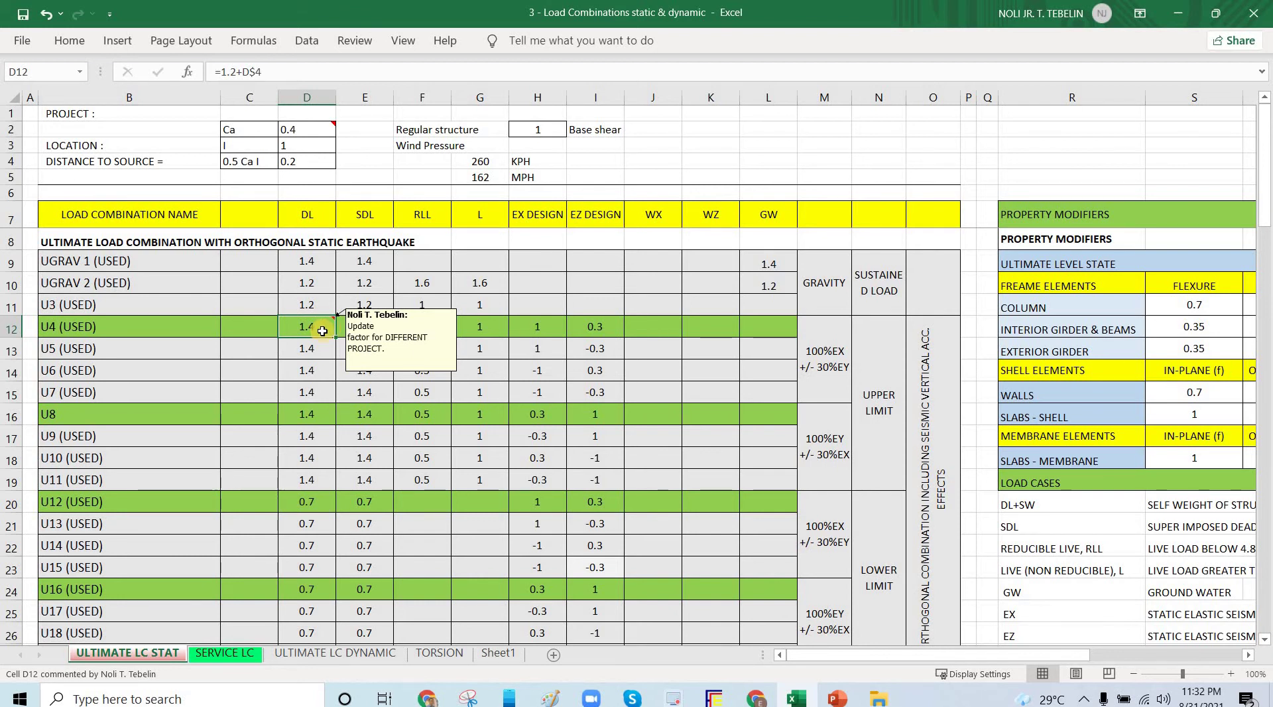
# Examine U12's DL factor formula and its SDL, EX DESIGN and EZ DESIGN factors without altering them
pyautogui.click(318, 505)
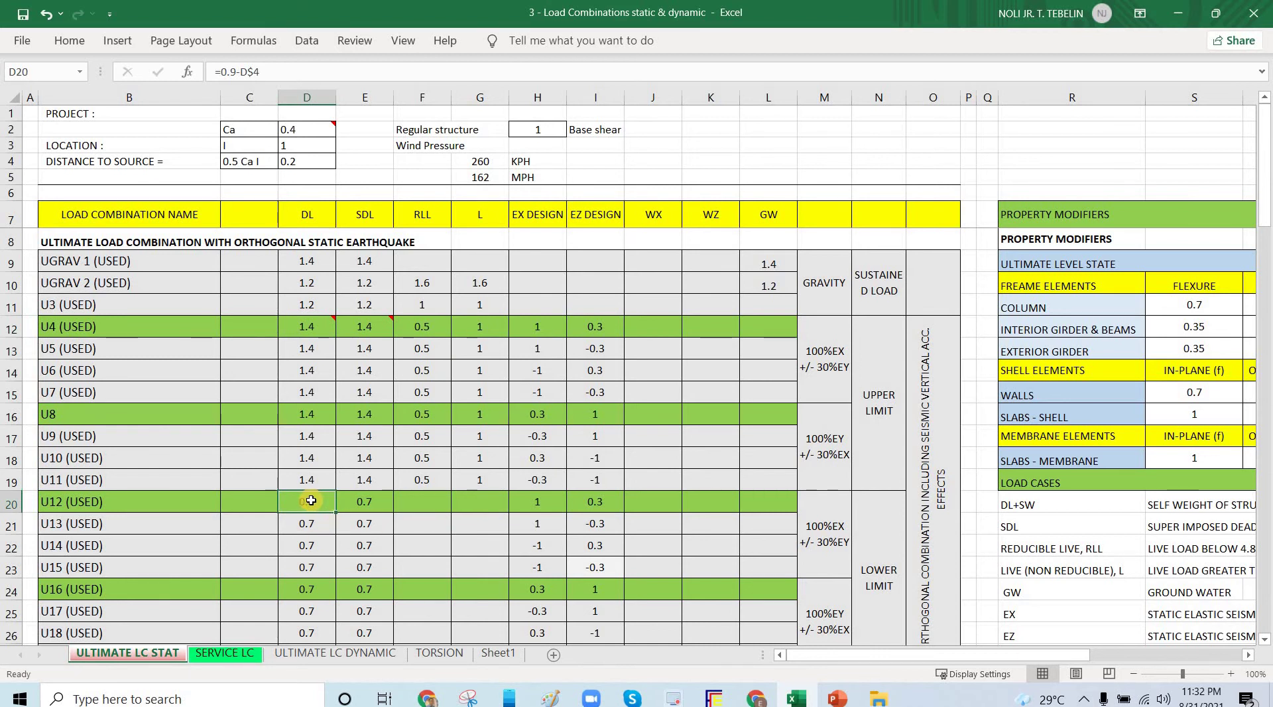
pyautogui.doubleClick(330, 511)
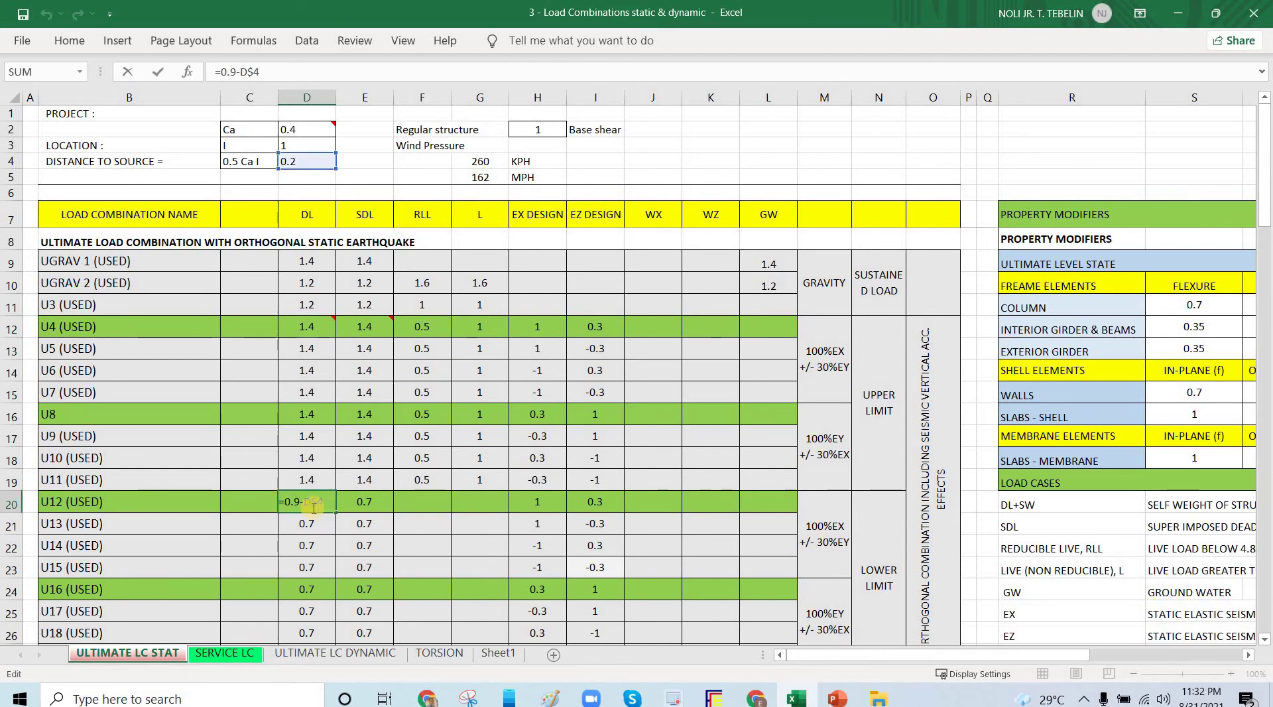
pyautogui.hotkey('ctrl', 'Return')
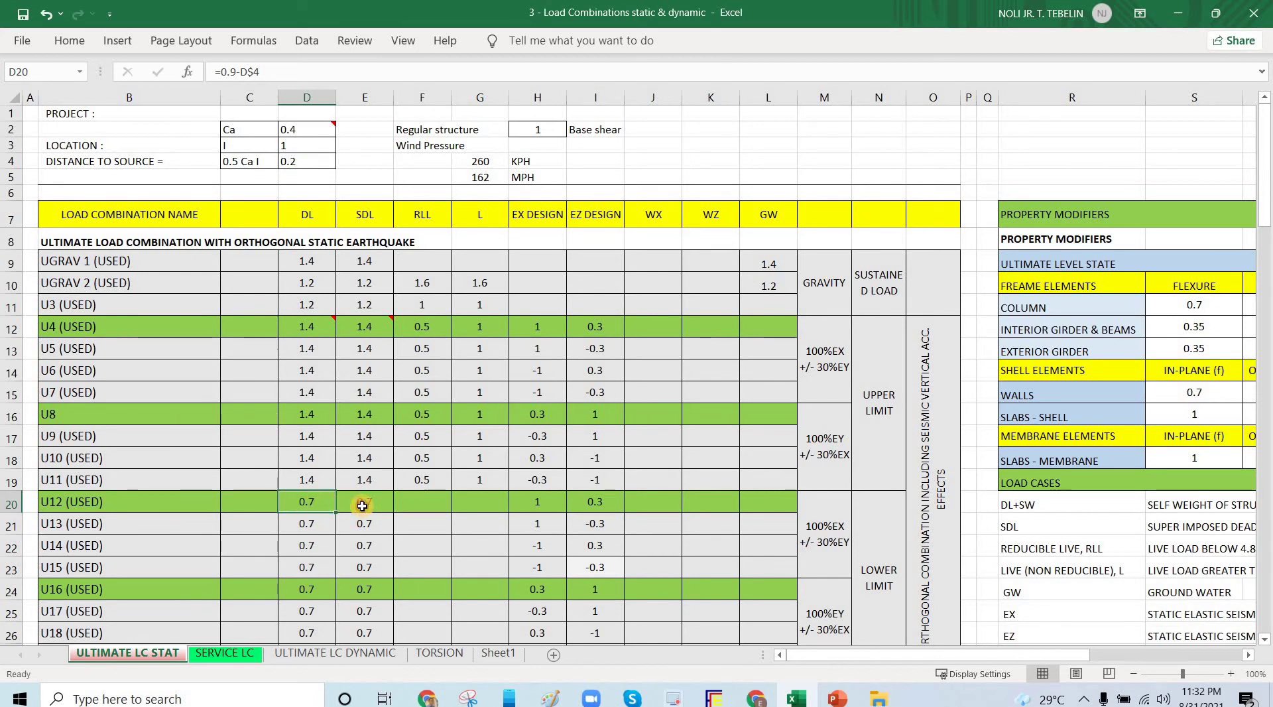
pyautogui.moveTo(308, 505); pyautogui.dragTo(374, 503)
pyautogui.moveTo(537, 501); pyautogui.dragTo(591, 503)
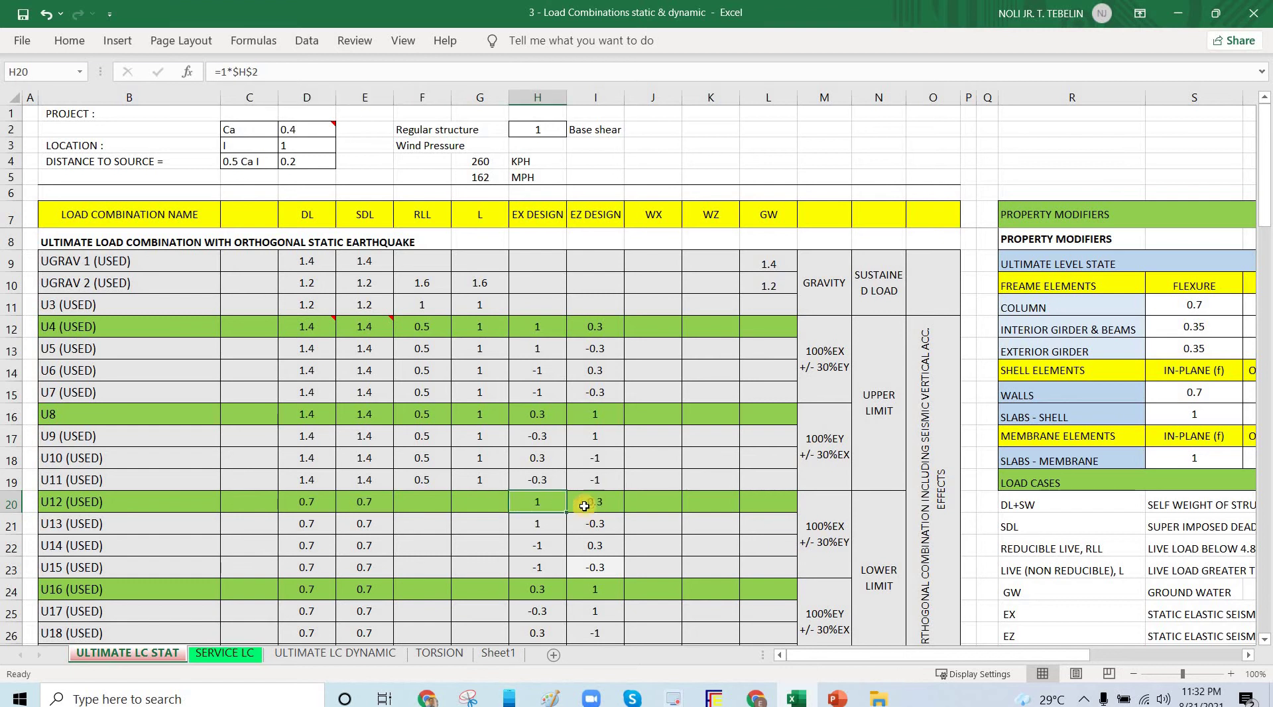
# Review U4's factors in pairs: DL with SDL, RLL with L, and EX DESIGN with EZ DESIGN
pyautogui.click(315, 329)
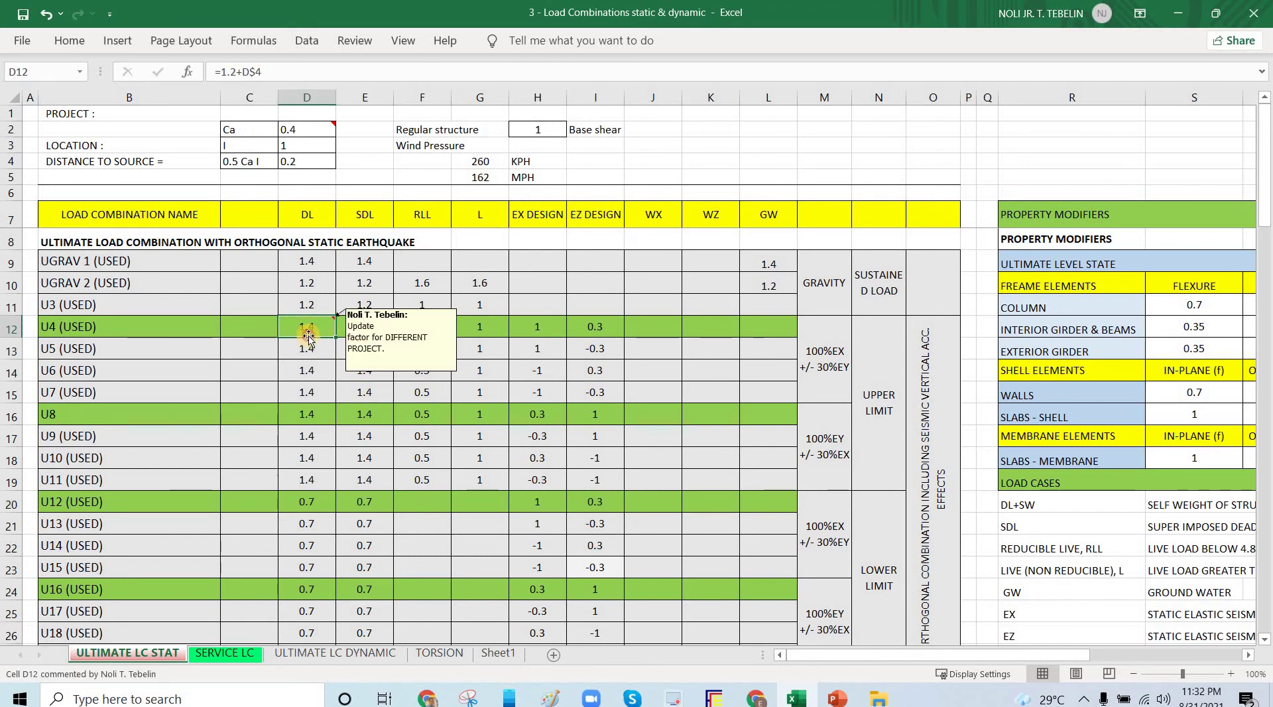
pyautogui.moveTo(311, 329); pyautogui.dragTo(339, 328)
pyautogui.hotkey('shift', 'Left')
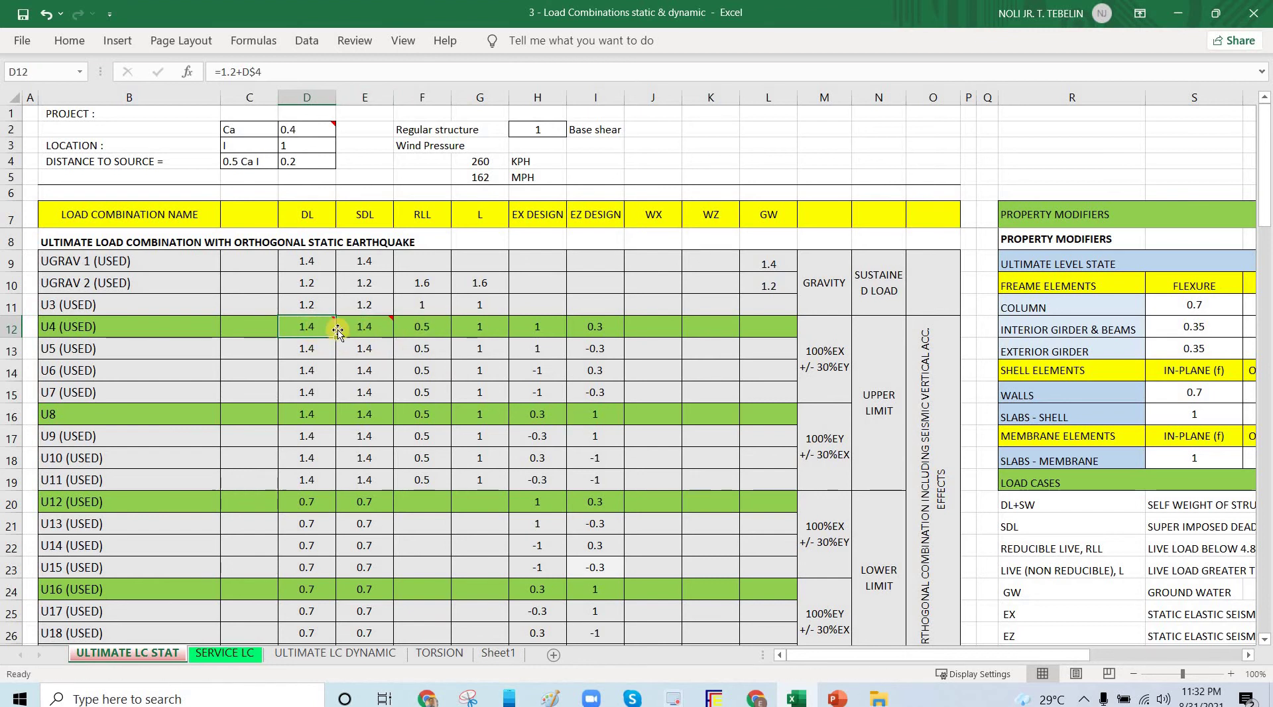
pyautogui.moveTo(378, 328)
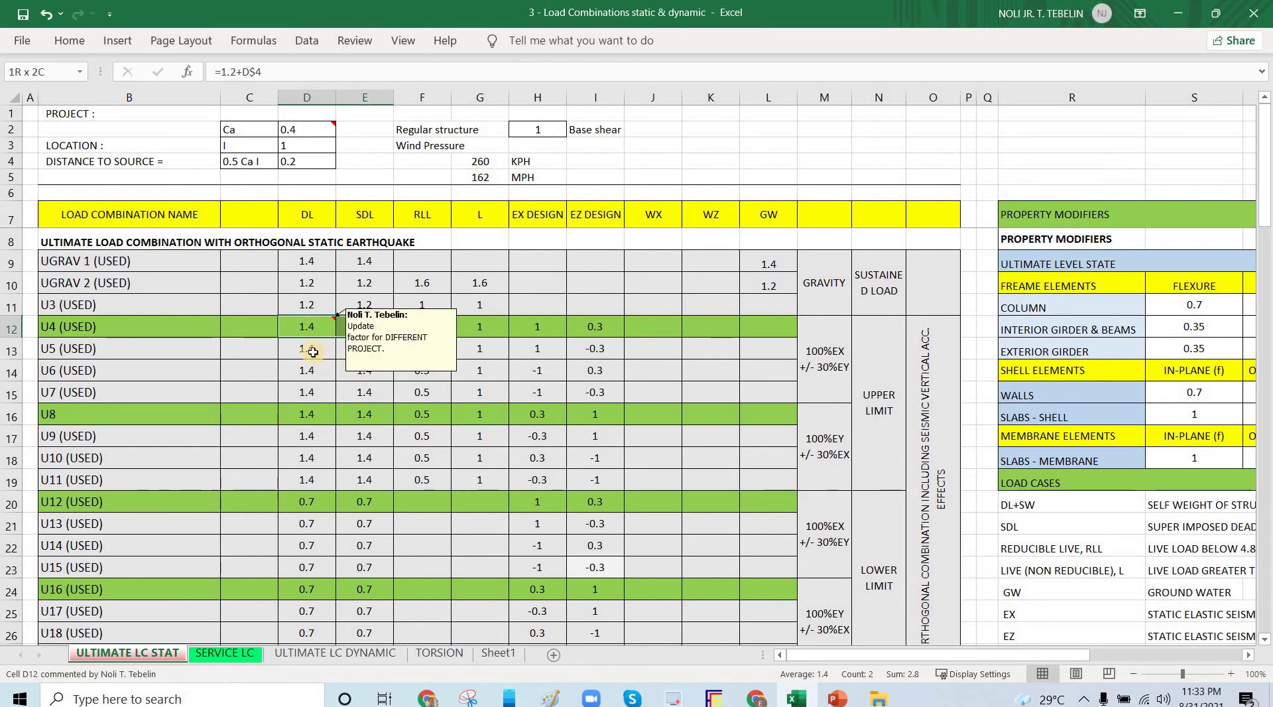
pyautogui.hotkey('shift', 'Right')
pyautogui.moveTo(434, 324); pyautogui.dragTo(486, 328)
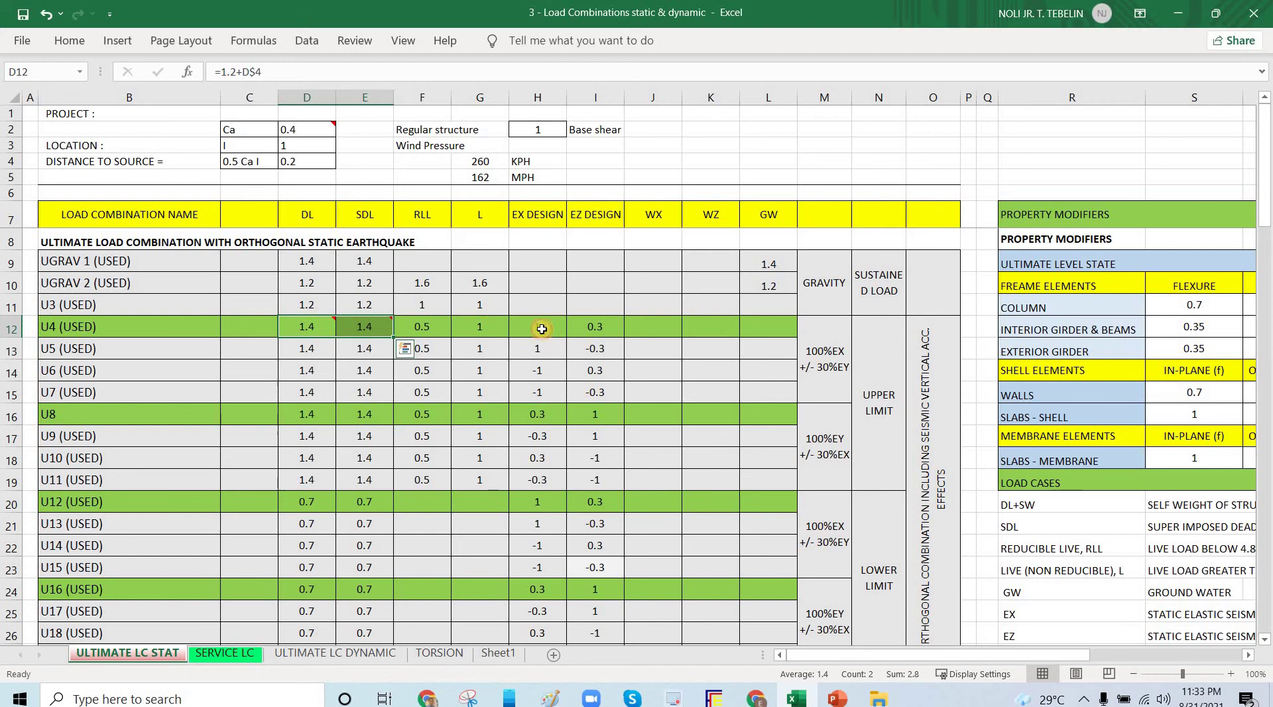
pyautogui.press('Right')
pyautogui.press('Right')
pyautogui.hotkey('shift', 'Right')
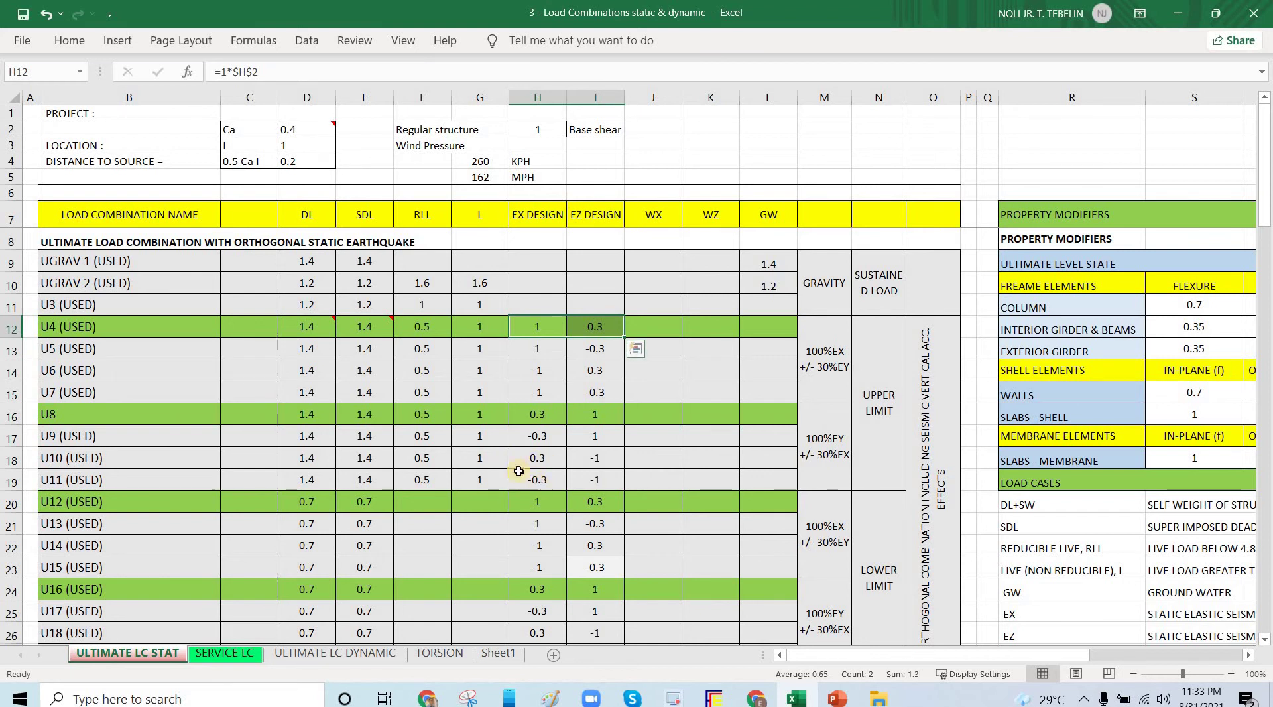
# Highlight the upper-limit factor block of U4 to U11 and the lower-limit block of U12 to U19 for comparison
pyautogui.moveTo(316, 331); pyautogui.dragTo(595, 481)
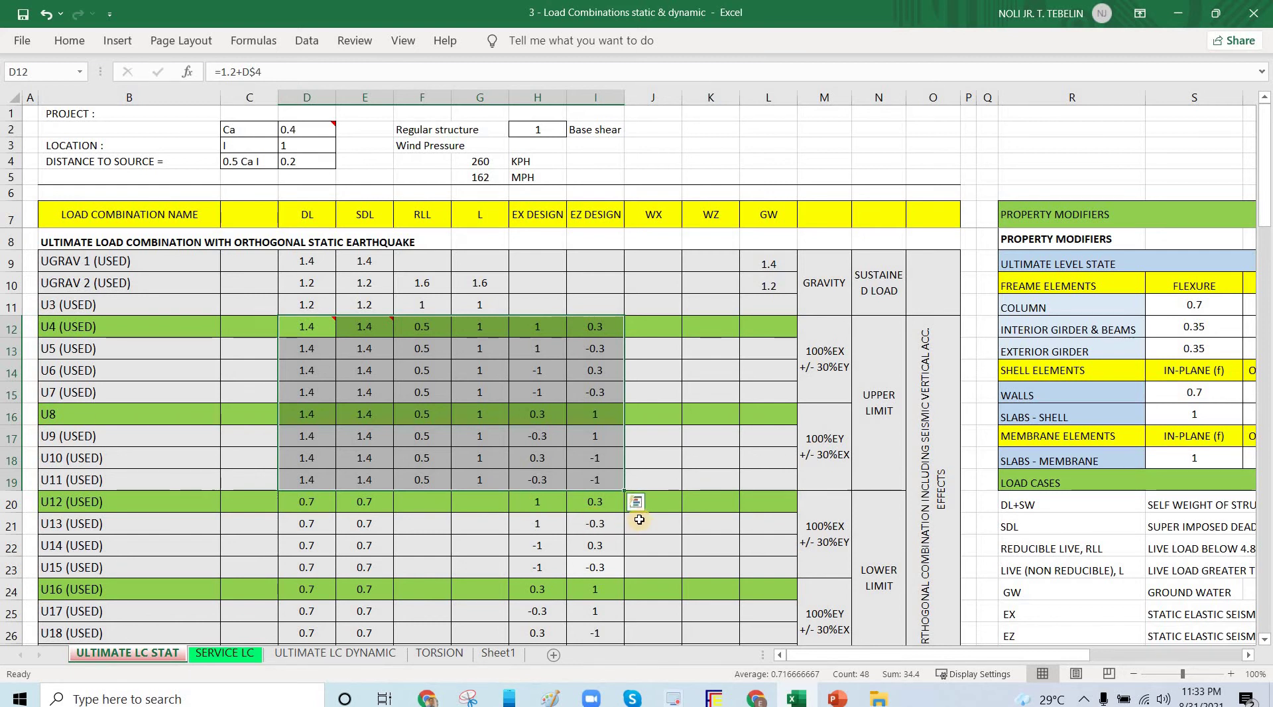
pyautogui.moveTo(321, 509); pyautogui.dragTo(588, 588)
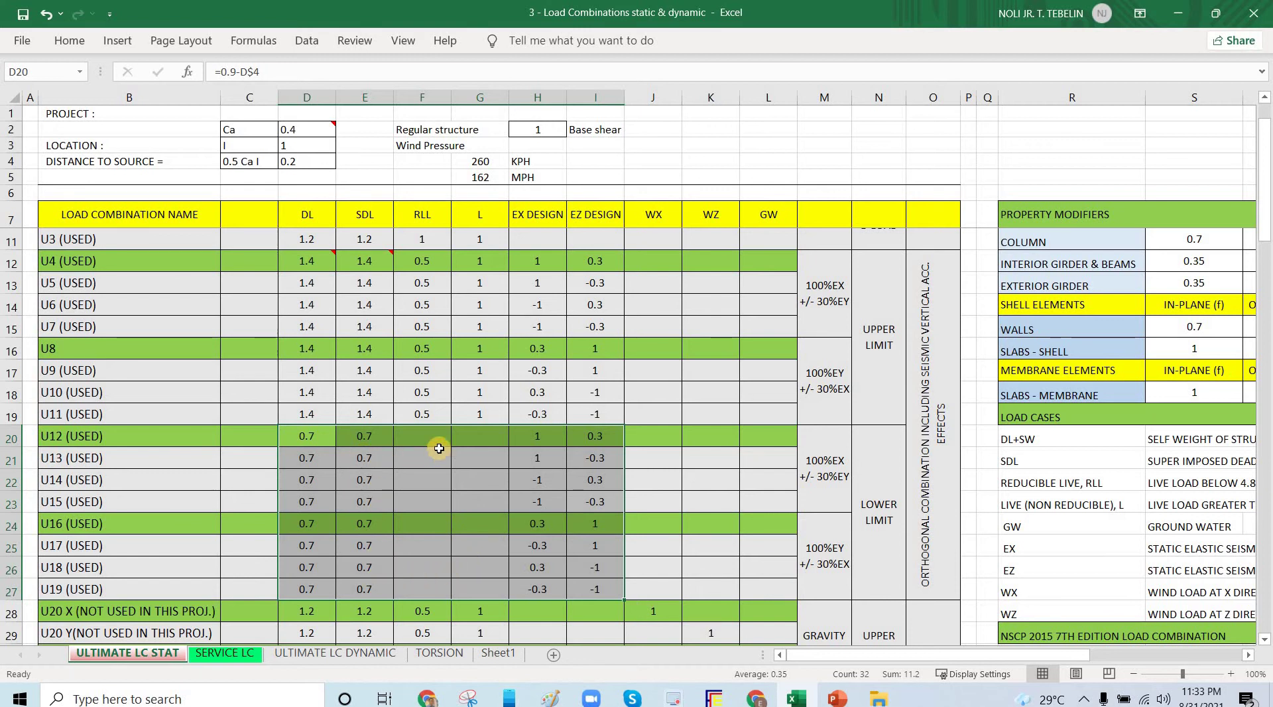
# Highlight the RLL and L columns of lower-limit combinations U12 to U19
pyautogui.press('Right')
pyautogui.press('Right')
pyautogui.hotkey('shift', 'Right')
pyautogui.hotkey('shift', 'Down')
pyautogui.hotkey('shift', 'Down')
pyautogui.hotkey('shift', 'Down')
pyautogui.hotkey('shift', 'Down')
pyautogui.hotkey('shift', 'Down')
pyautogui.hotkey('shift', 'Down')
pyautogui.hotkey('shift', 'Down')
# Highlight the DL and SDL factors of lower-limit combinations U12 to U19
pyautogui.moveTo(317, 436); pyautogui.dragTo(375, 589)
pyautogui.click(316, 435)
pyautogui.hotkey('shift', 'Right')
pyautogui.hotkey('shift', 'Down')
pyautogui.hotkey('shift', 'Down')
pyautogui.hotkey('shift', 'Down')
pyautogui.hotkey('shift', 'Down')
pyautogui.hotkey('shift', 'Down')
pyautogui.hotkey('shift', 'Down')
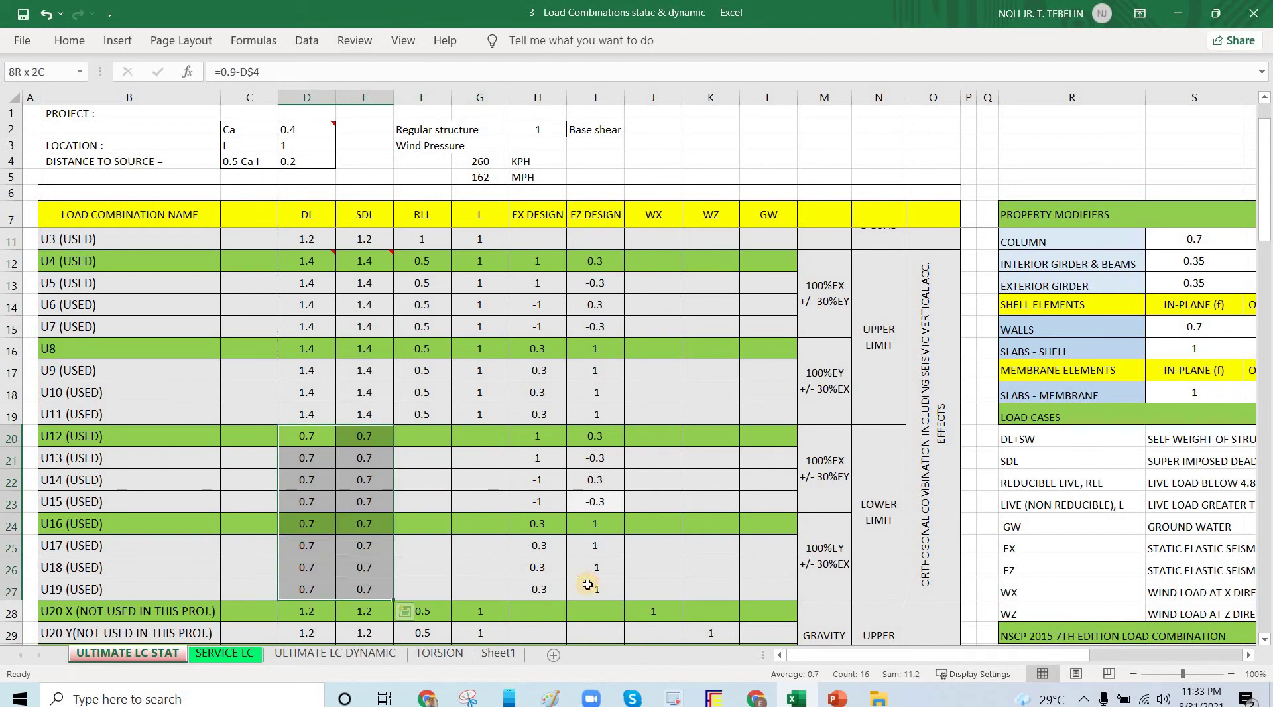
# Highlight the EX DESIGN and EZ DESIGN factors of lower-limit combinations U12 to U19
pyautogui.press('Right')
pyautogui.press('Right')
pyautogui.press('Right')
pyautogui.press('Right')
pyautogui.hotkey('shift', 'Right')
pyautogui.hotkey('shift', 'Down')
pyautogui.hotkey('shift', 'Down')
pyautogui.hotkey('shift', 'Down')
pyautogui.hotkey('shift', 'Down')
pyautogui.hotkey('shift', 'Down')
pyautogui.hotkey('shift', 'Down')
pyautogui.hotkey('shift', 'Down')
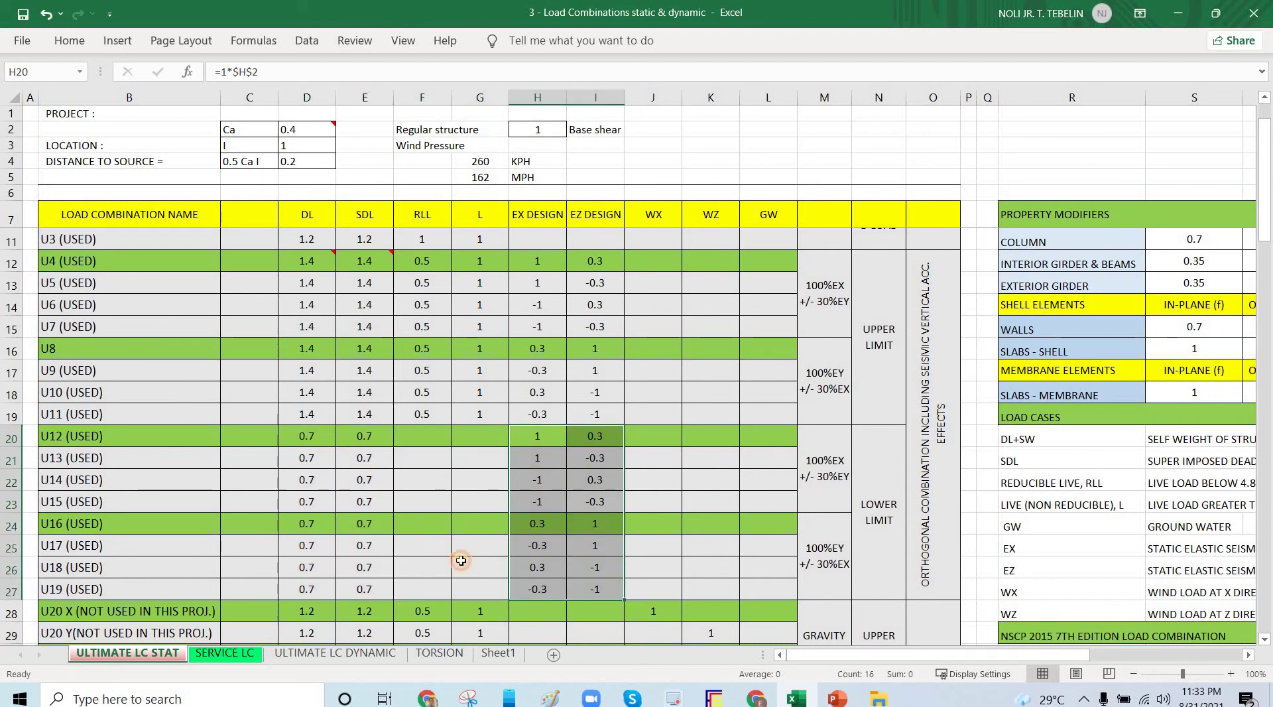
# Highlight the whole DL to EZ DESIGN factor block of lower-limit combinations U12 to U19, and clear the selection
pyautogui.press('Left')
pyautogui.press('Left')
pyautogui.press('Left')
pyautogui.press('Left')
pyautogui.hotkey('shift', 'Right')
pyautogui.hotkey('shift', 'Right')
pyautogui.hotkey('shift', 'Right')
pyautogui.hotkey('shift', 'Right')
pyautogui.hotkey('shift', 'Down')
pyautogui.hotkey('shift', 'Down')
pyautogui.hotkey('shift', 'Down')
pyautogui.hotkey('shift', 'Down')
pyautogui.hotkey('shift', 'Down')
pyautogui.hotkey('shift', 'Down')
pyautogui.hotkey('shift', 'Down')
pyautogui.hotkey('shift', 'Right')
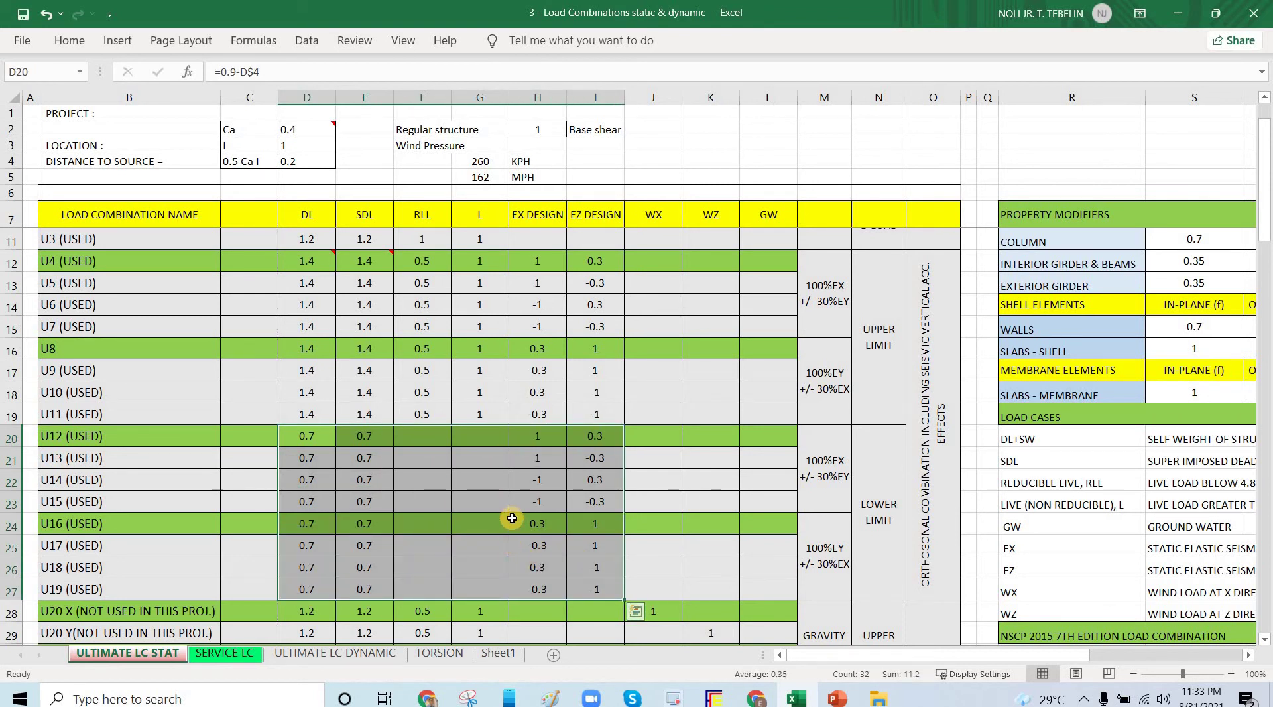
pyautogui.click(638, 548)
pyautogui.click(658, 481)
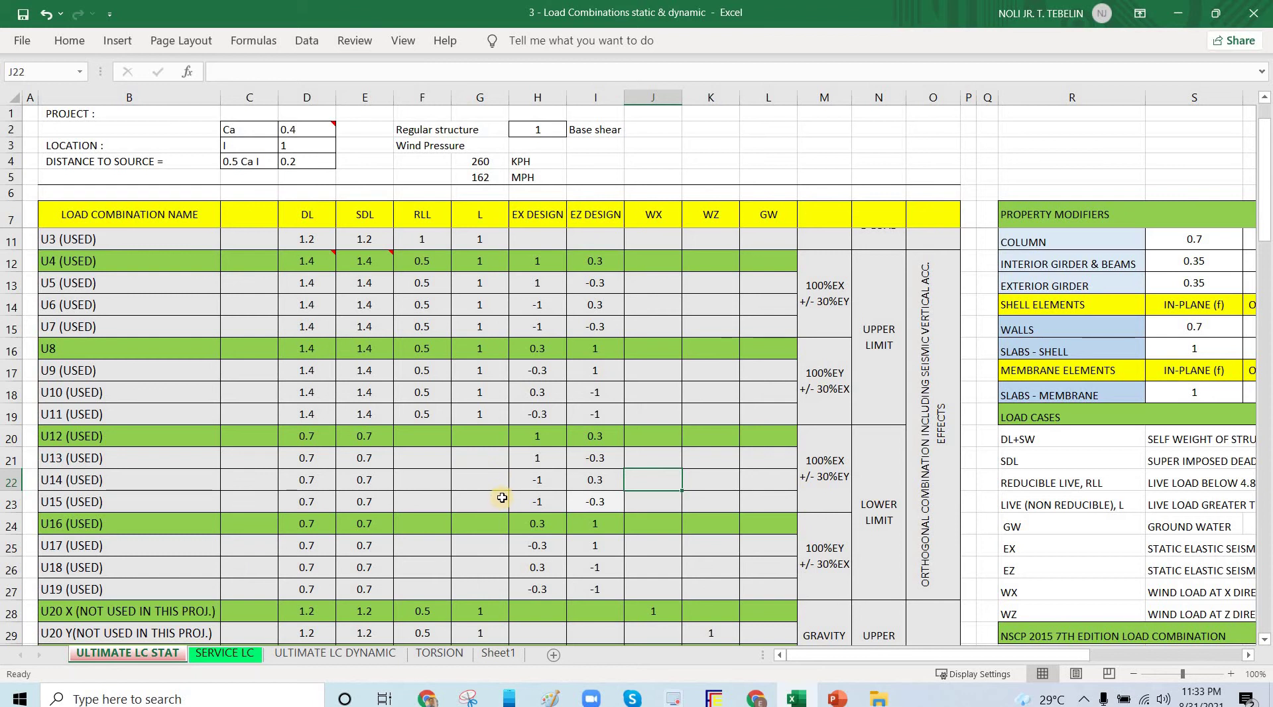
# Highlight the DL to L factors of the seismic drift combinations DRIFT EX and DRIFT EZ
pyautogui.scroll(-5, 503, 503)
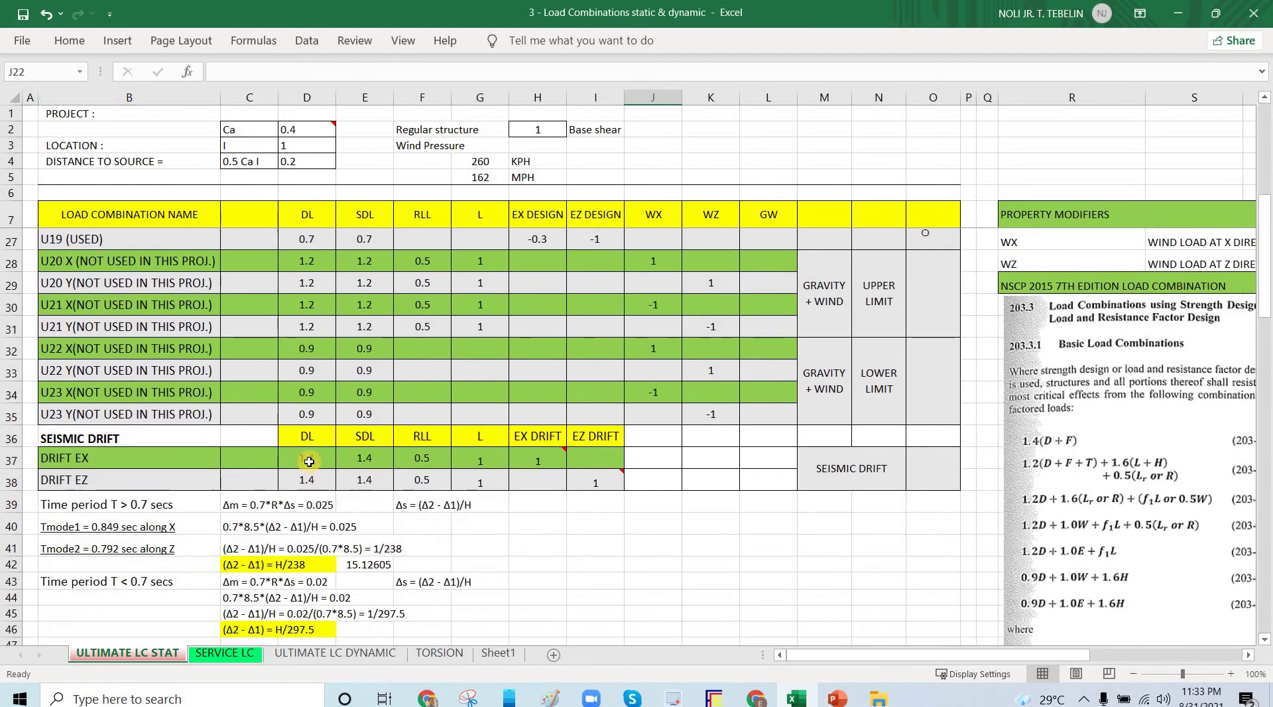
pyautogui.moveTo(317, 462); pyautogui.dragTo(598, 482)
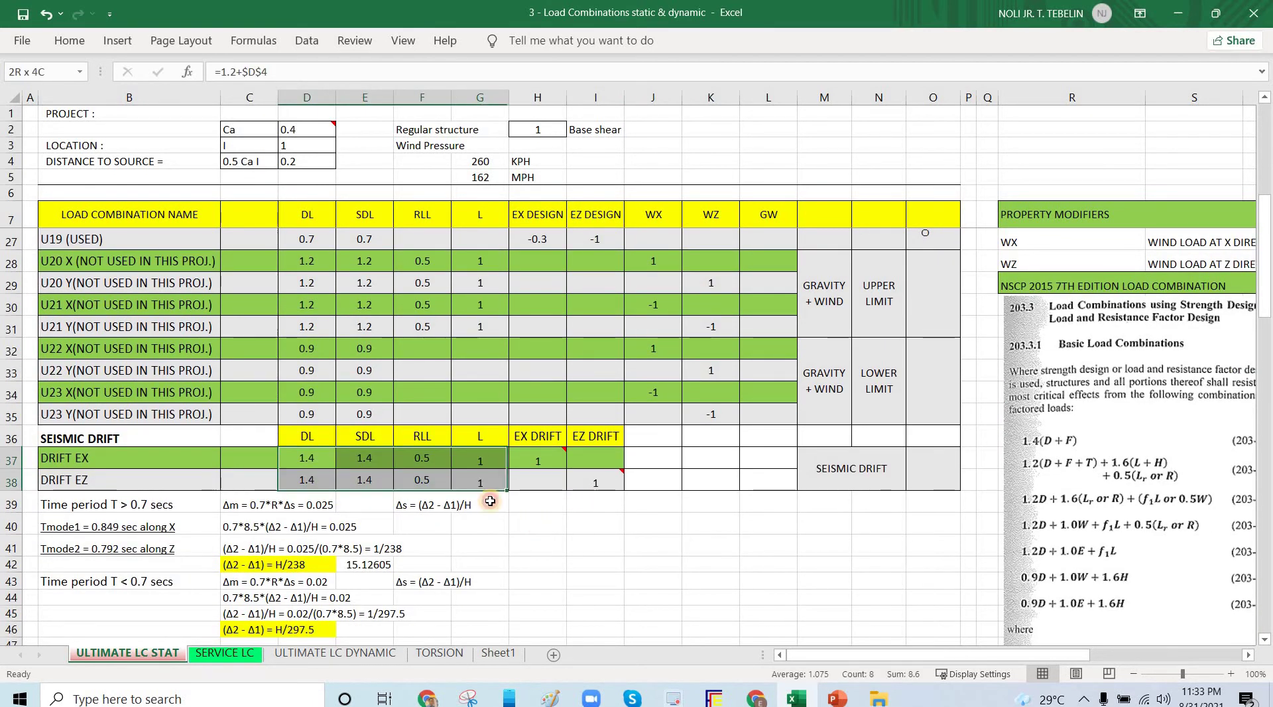
pyautogui.click(537, 524)
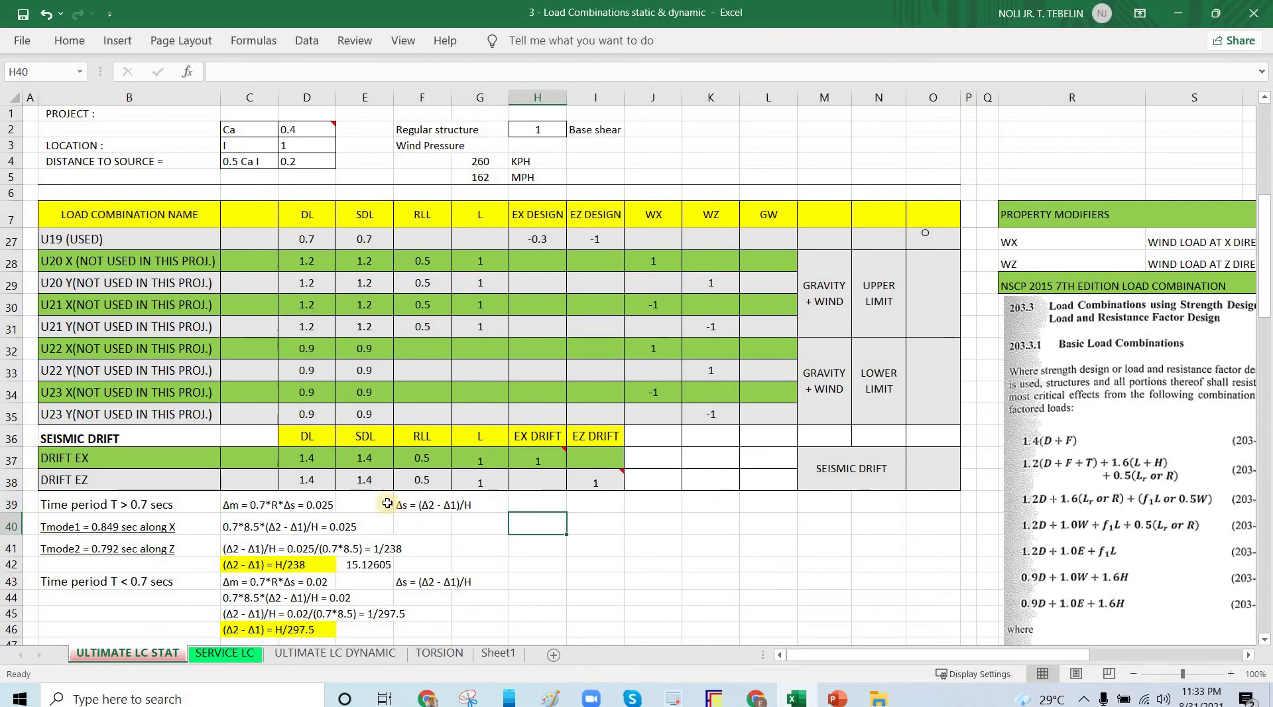
# Inspect the formula behind the DL factor of DRIFT EX without changing it
pyautogui.click(307, 459)
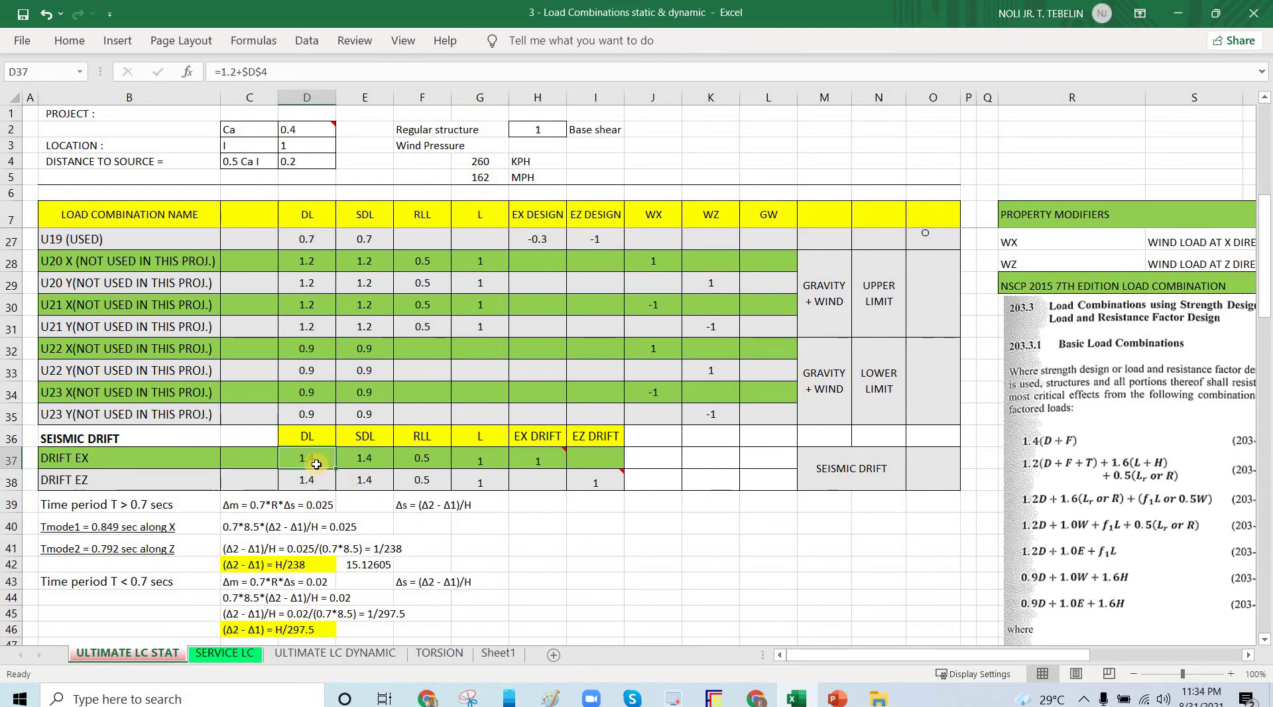
pyautogui.press('Left')
pyautogui.press('Left')
pyautogui.press('Up')
pyautogui.press('Down')
pyautogui.press('Right')
pyautogui.press('F2')
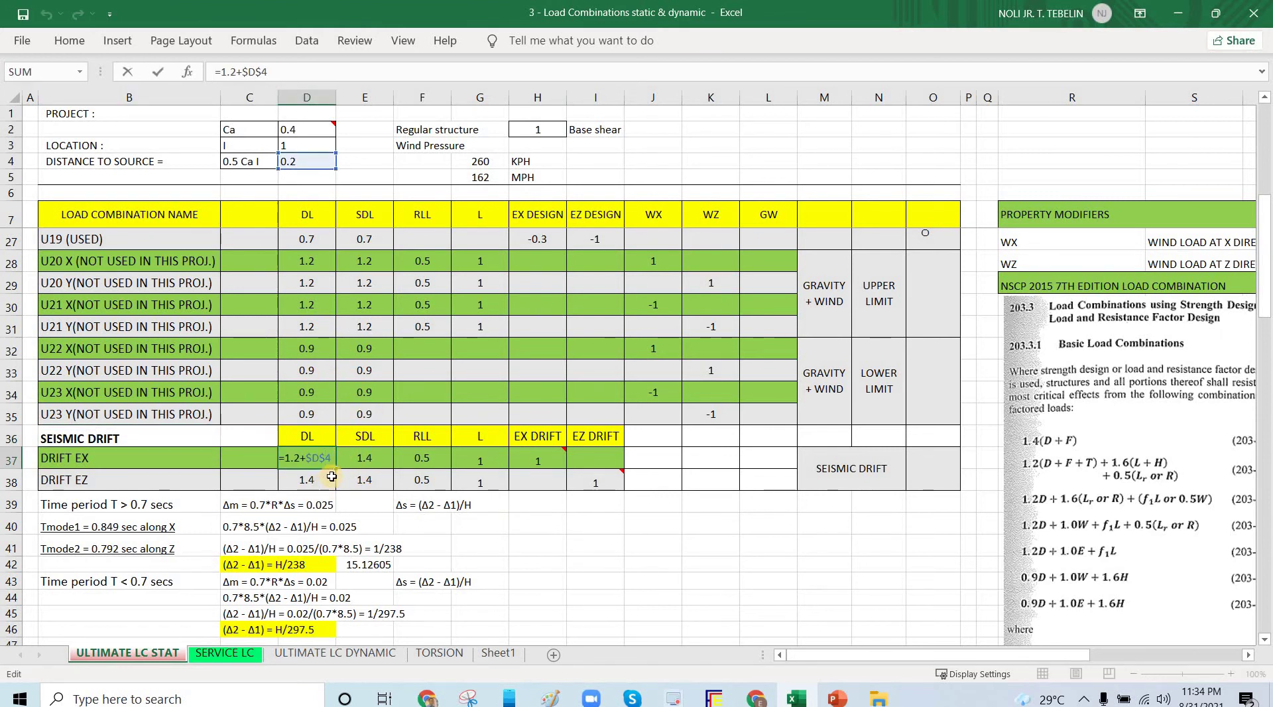
pyautogui.hotkey('ctrl', 'Return')
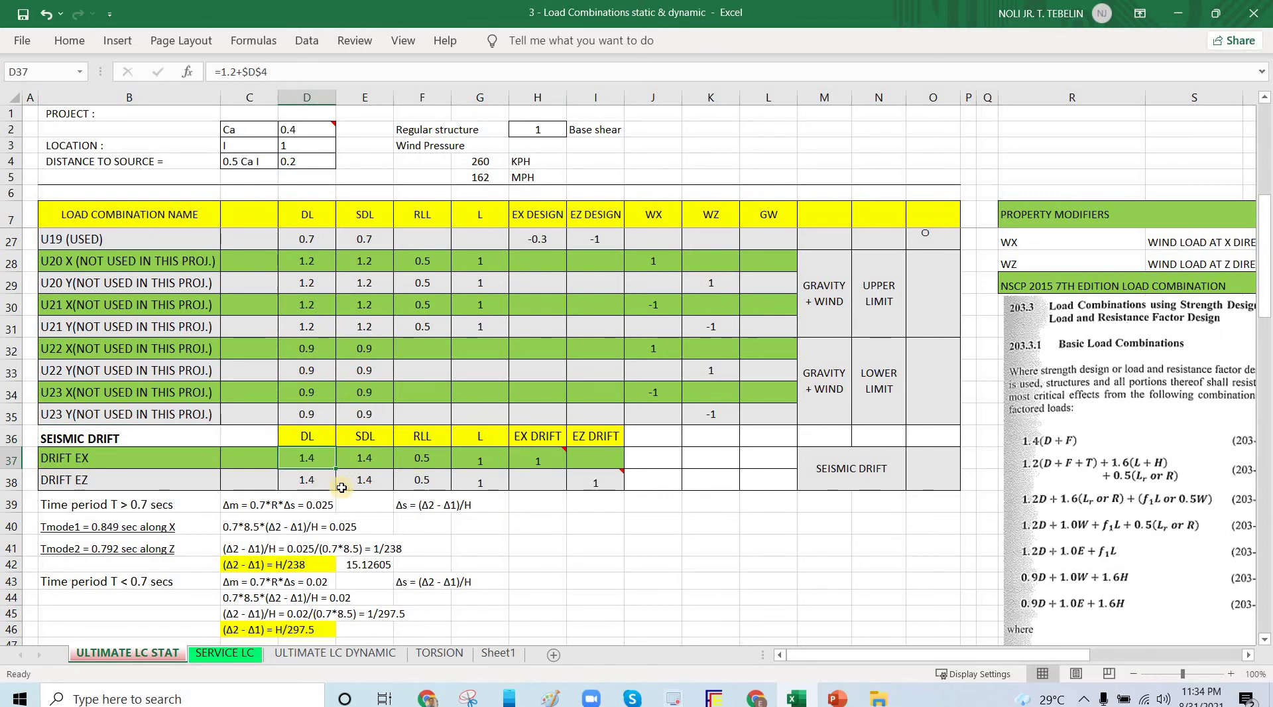
pyautogui.doubleClick(306, 456)
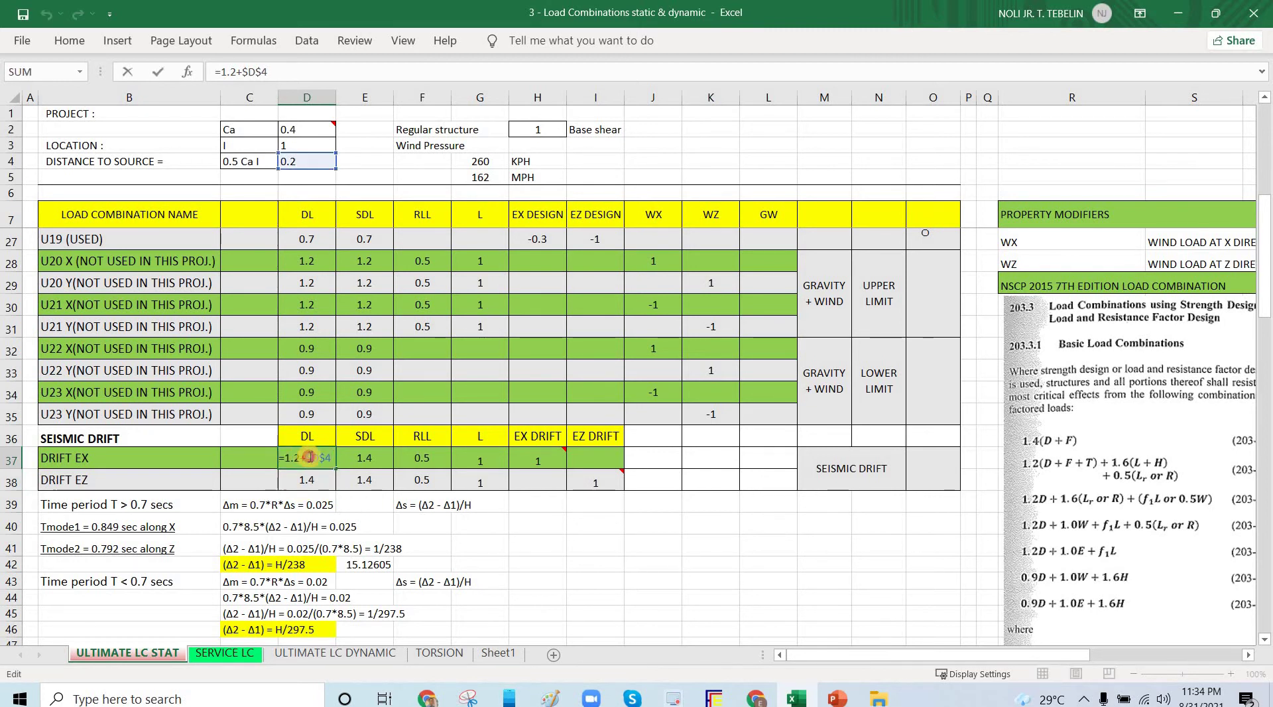
pyautogui.doubleClick(320, 466)
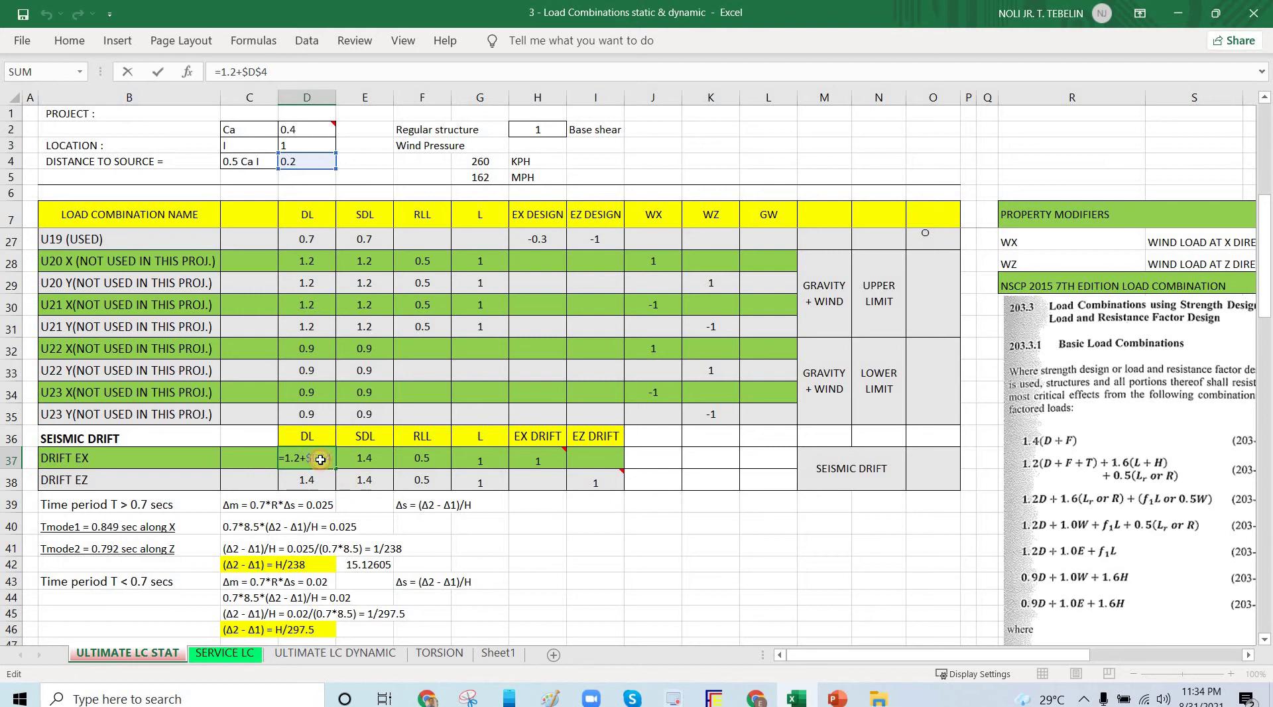
pyautogui.press('Escape')
# Highlight the SEISMIC DRIFT block from its heading and reselect the DL factor of DRIFT EX
pyautogui.moveTo(129, 437); pyautogui.dragTo(592, 485)
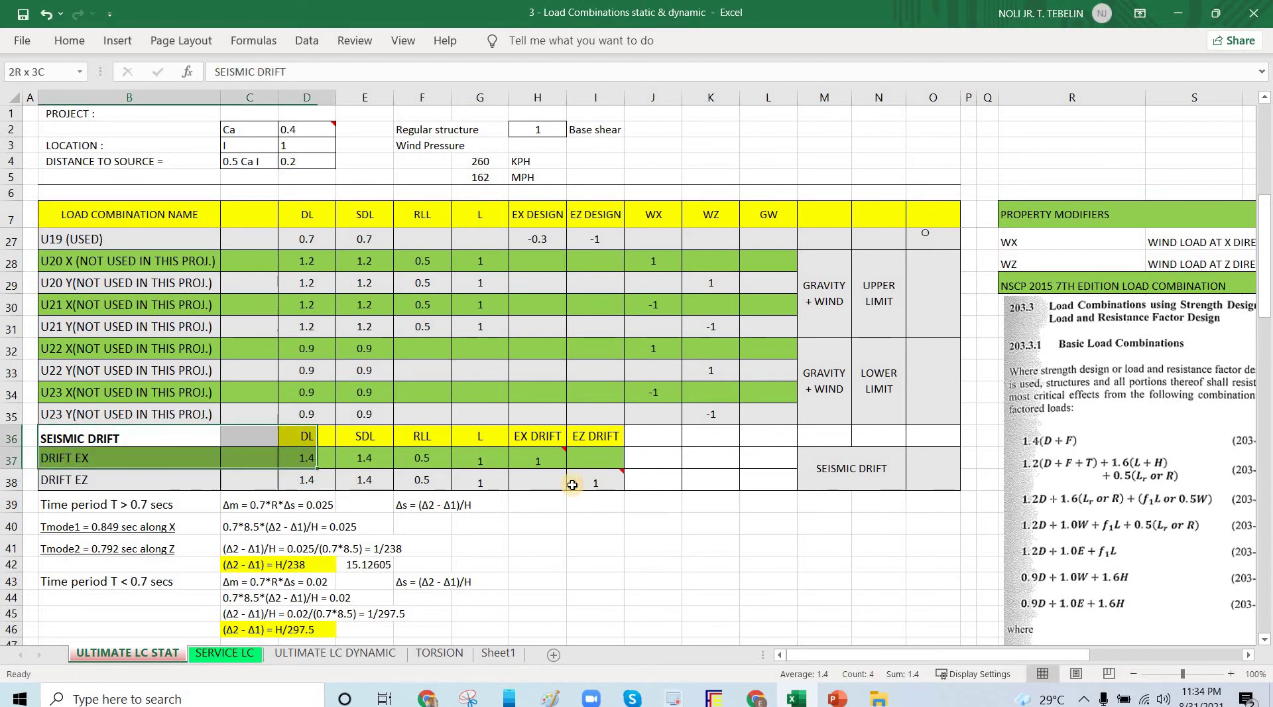
pyautogui.click(321, 466)
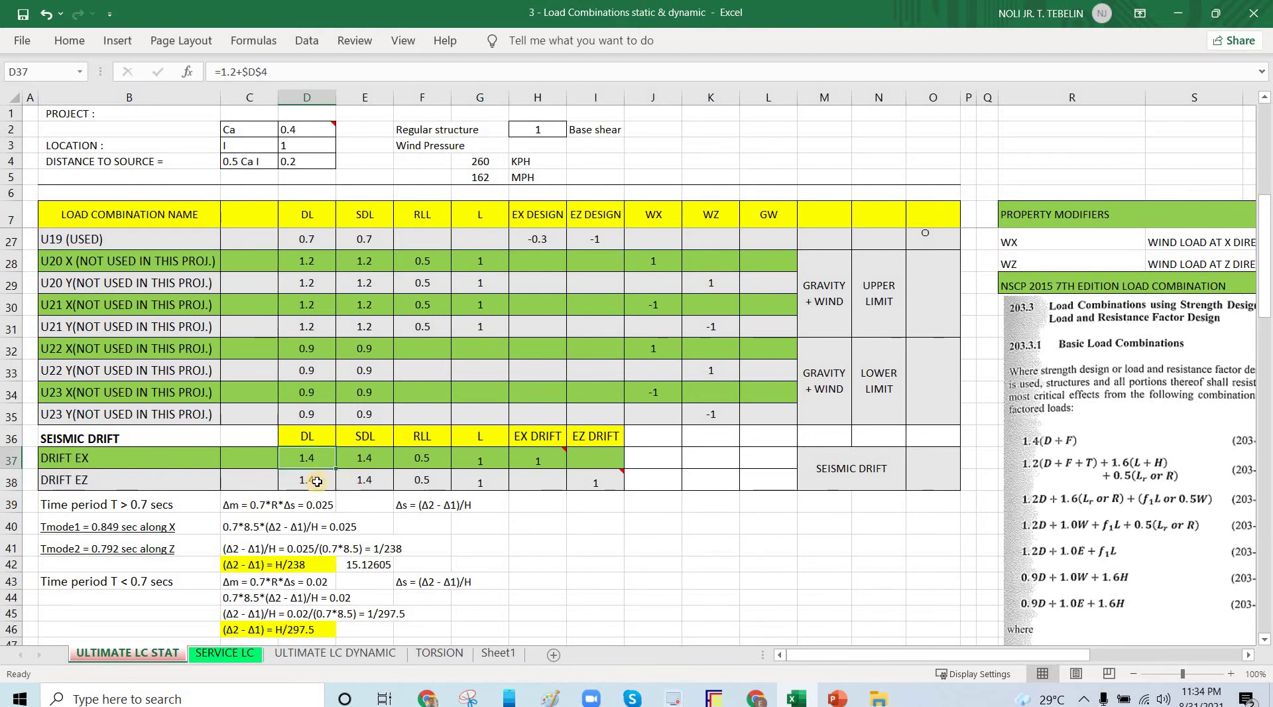
# Try a DL factor of 1.2 for DRIFT EX, edit the DL formula of DRIFT EZ as well, and undo the edits
pyautogui.doubleClick(325, 458)
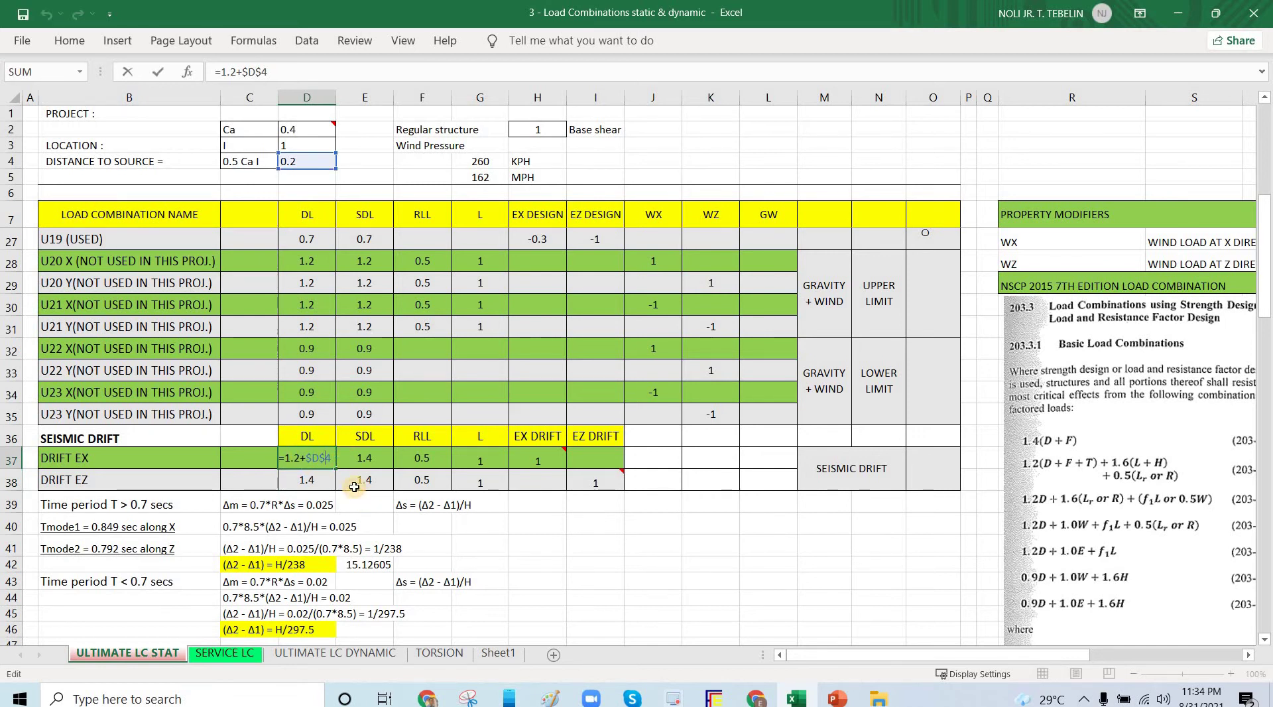
pyautogui.press('BackSpace')
pyautogui.press('BackSpace')
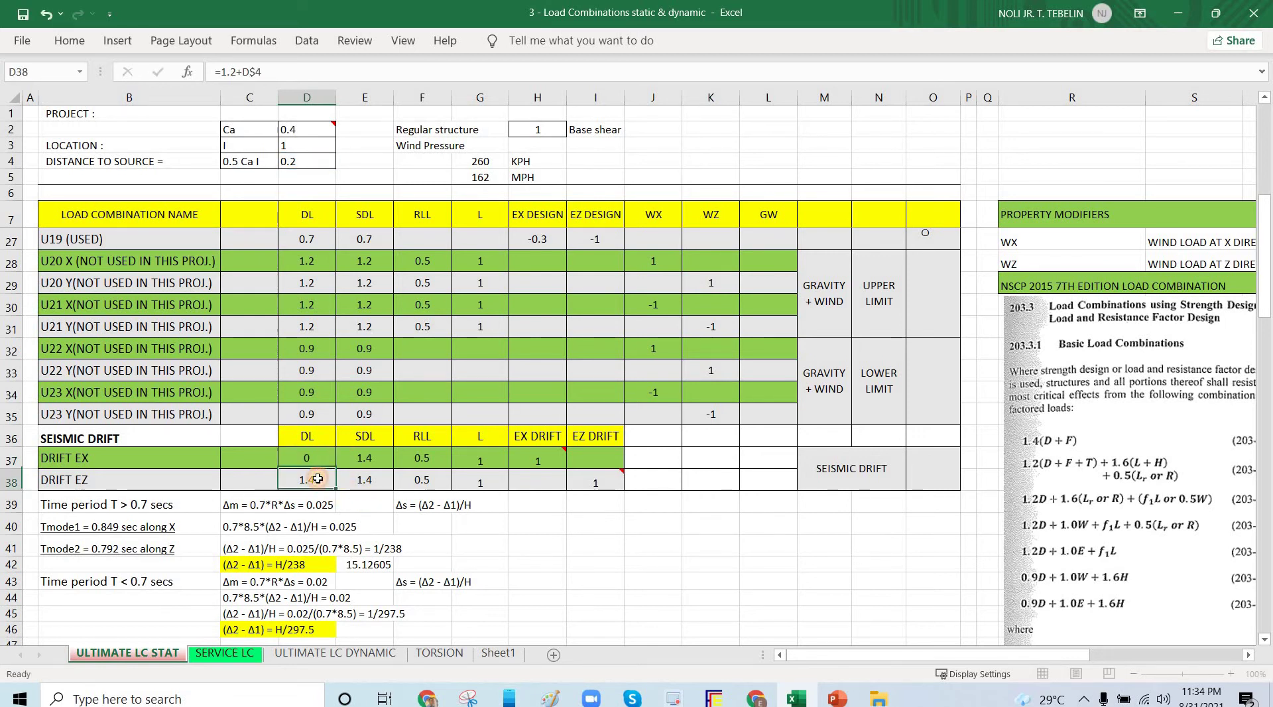
pyautogui.doubleClick(325, 481)
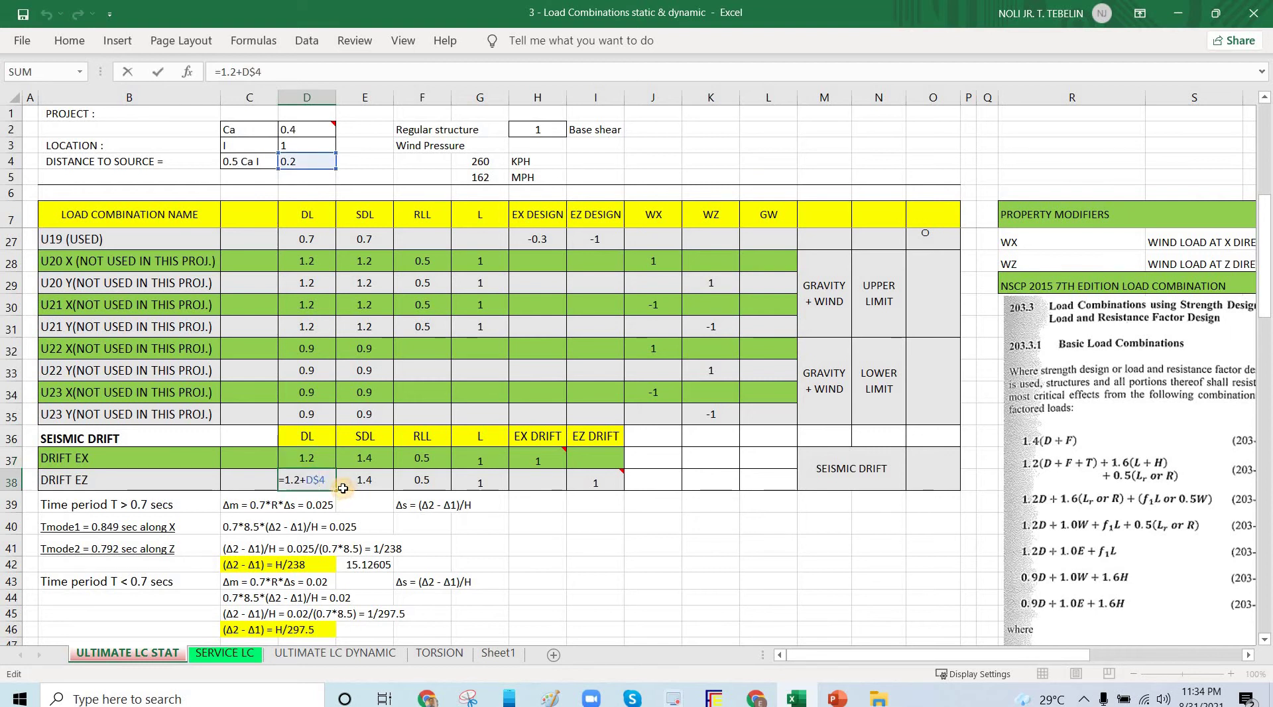
pyautogui.press('BackSpace')
pyautogui.press('Return')
pyautogui.click(323, 462)
pyautogui.press('Down')
pyautogui.click(323, 462)
pyautogui.hotkey('ctrl', 'z')
pyautogui.hotkey('ctrl', 'z')
# Highlight the DL and SDL factors of DRIFT EX and compare them with the seismic combinations above
pyautogui.click(319, 480)
pyautogui.click(358, 462)
pyautogui.click(360, 470)
pyautogui.moveTo(313, 461); pyautogui.dragTo(377, 471)
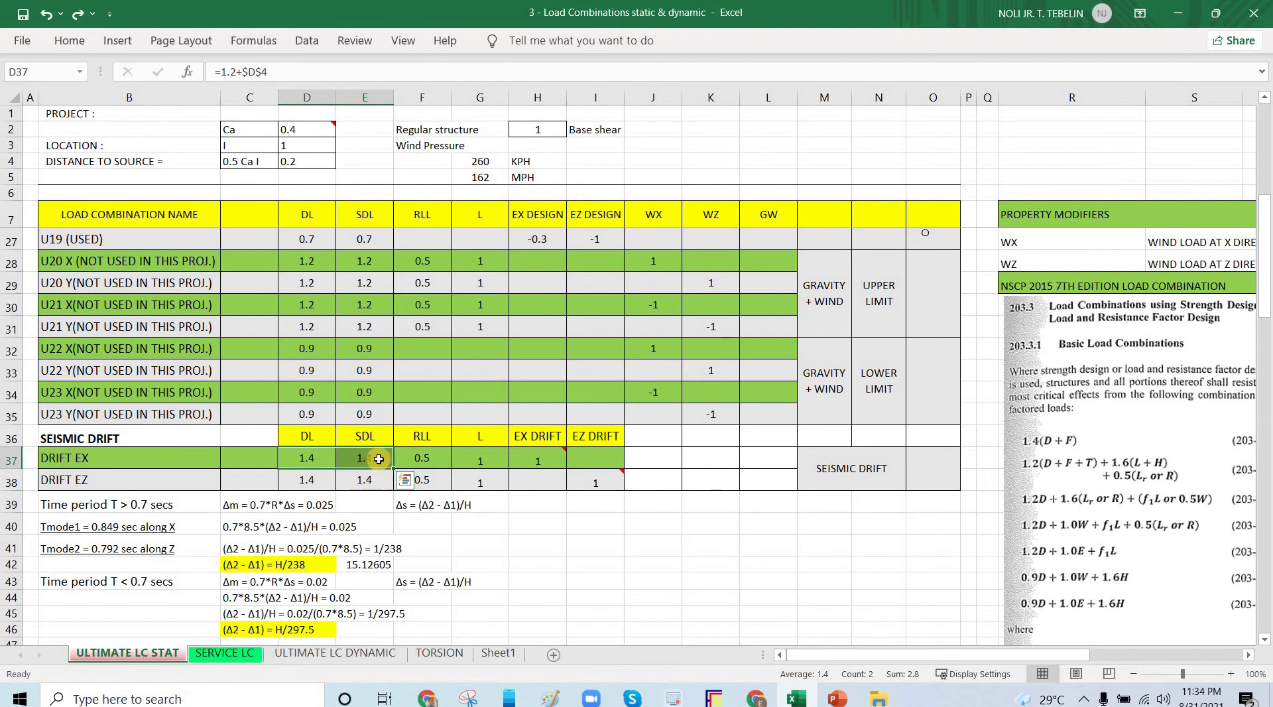
pyautogui.scroll(3, 325, 455)
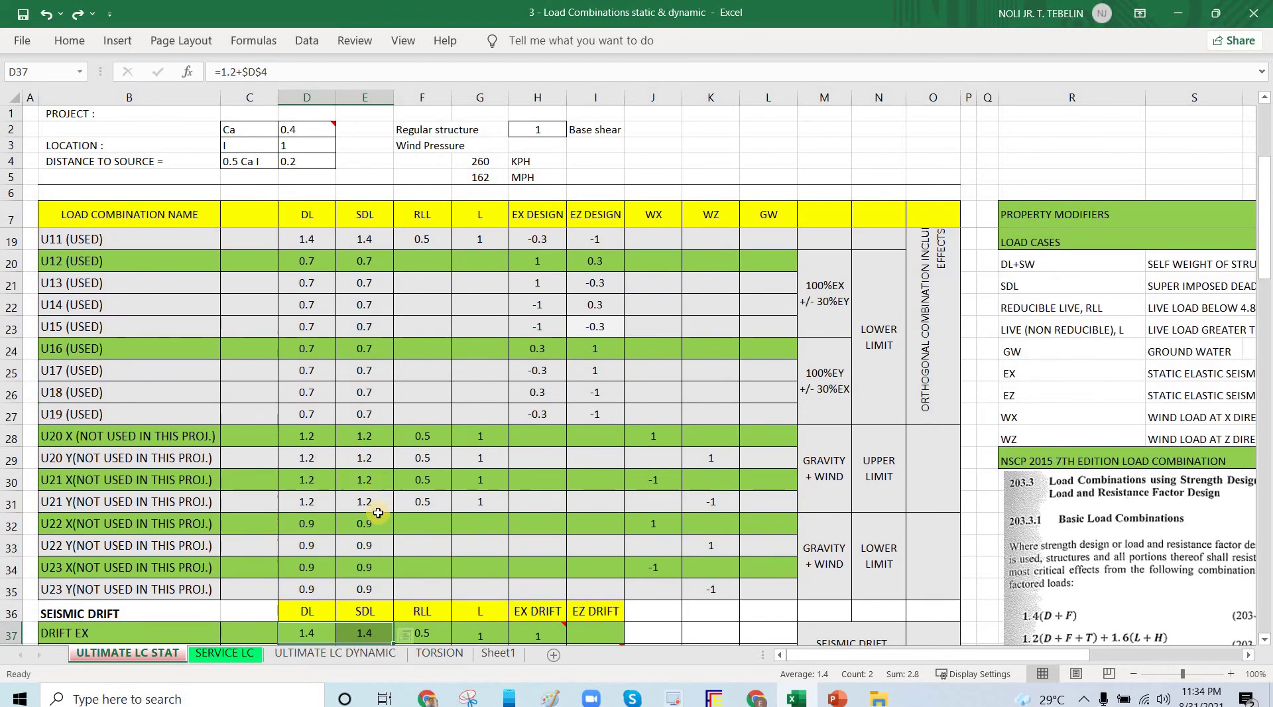
pyautogui.scroll(-3, 313, 468)
pyautogui.click(361, 457)
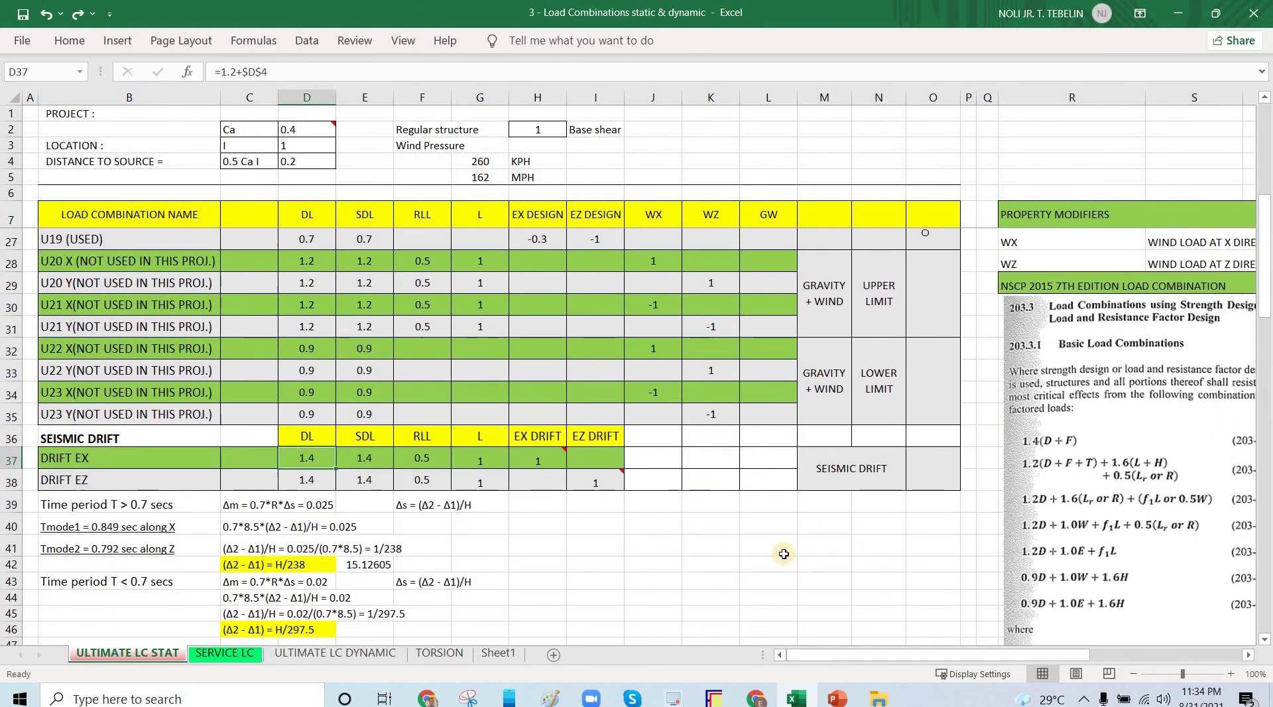
# Examine the NSCP 2015 basic and special seismic load combination excerpts beside the table
pyautogui.moveTo(911, 656); pyautogui.dragTo(992, 562)
pyautogui.scroll(-5, 993, 562)
pyautogui.scroll(8, 993, 562)
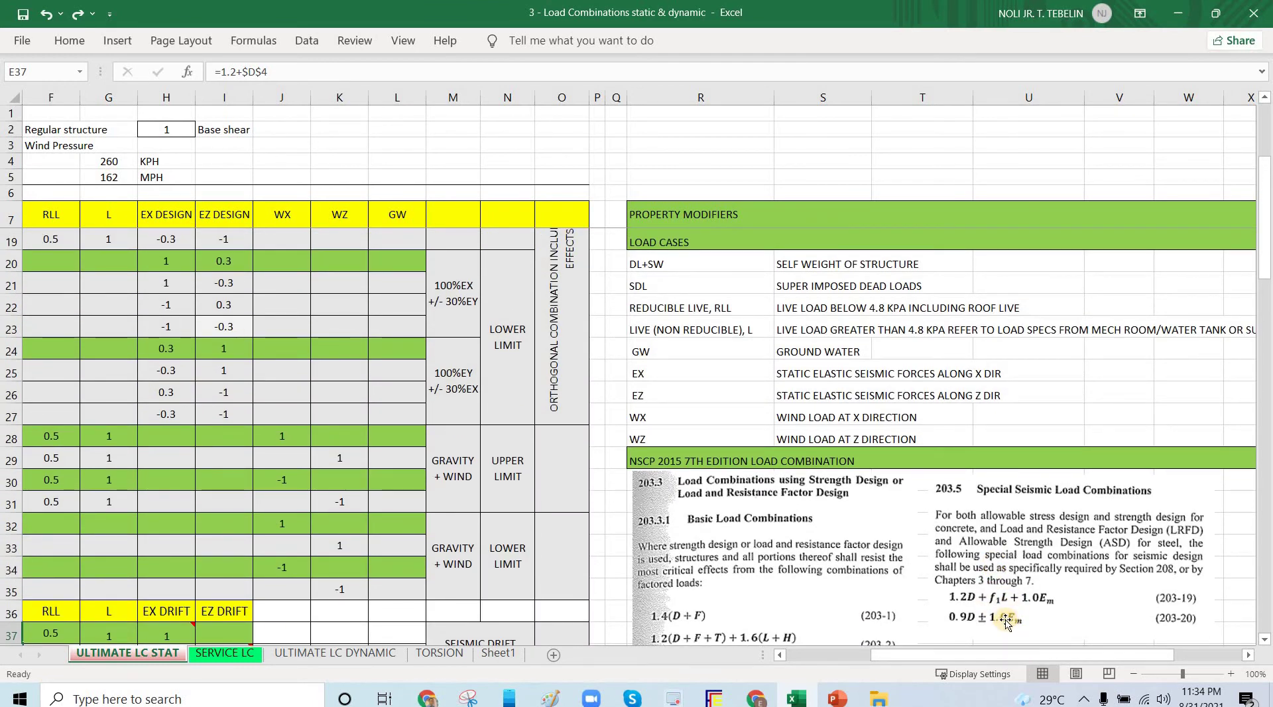
pyautogui.click(947, 658)
pyautogui.scroll(-3, 947, 658)
pyautogui.moveTo(947, 659); pyautogui.dragTo(603, 560)
pyautogui.moveTo(975, 658); pyautogui.dragTo(1073, 652)
# Examine the wind drift load combination excerpt, covering the drift limits and equation CC-3
pyautogui.scroll(-16, 924, 545)
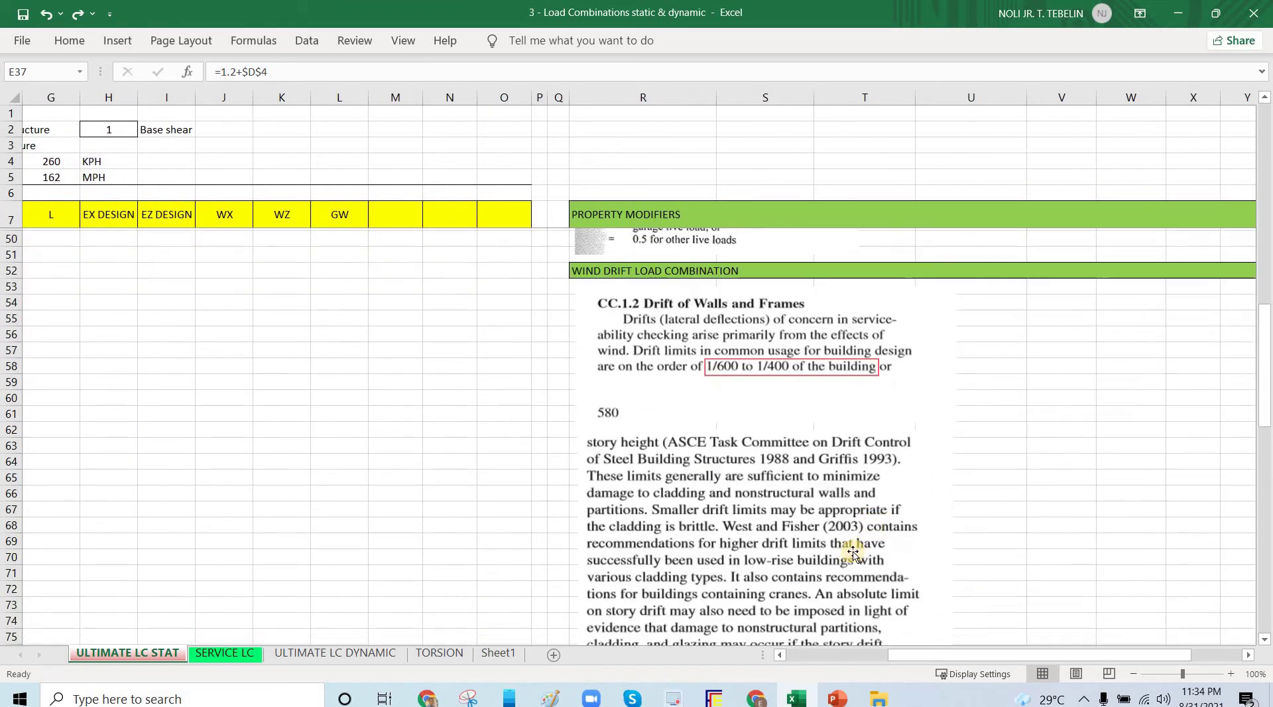
pyautogui.click(771, 449)
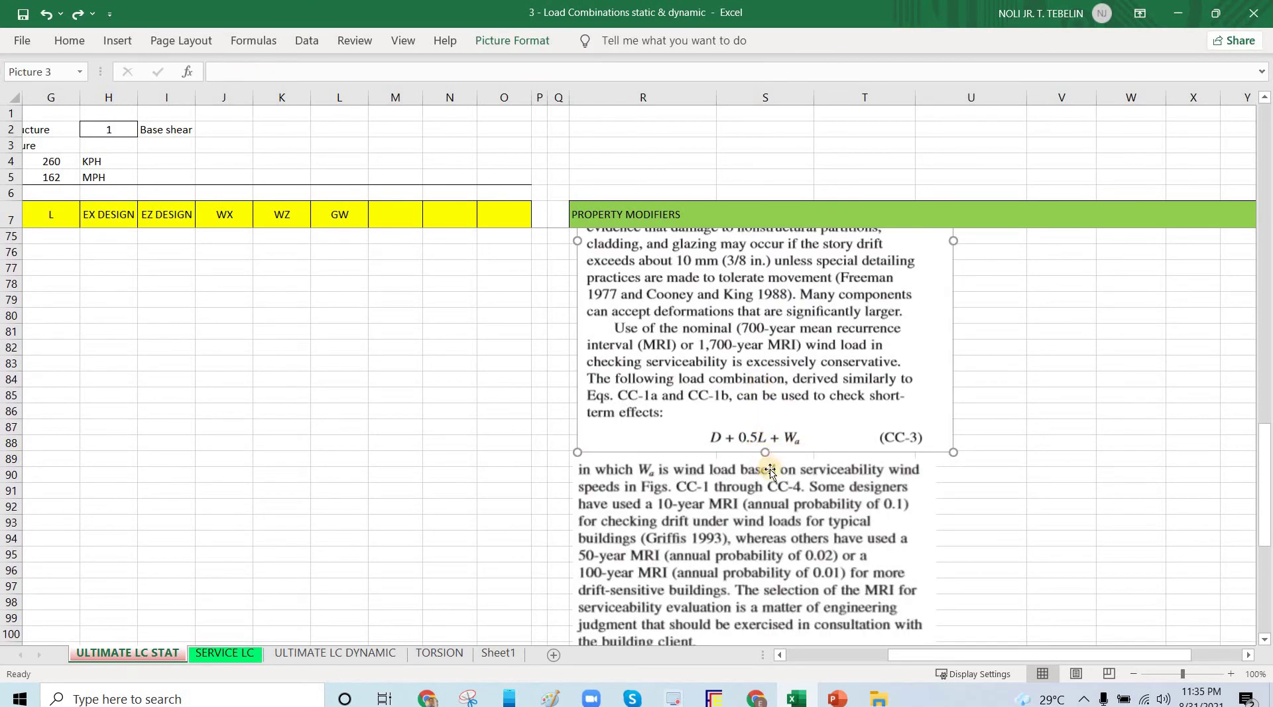
pyautogui.scroll(7, 789, 517)
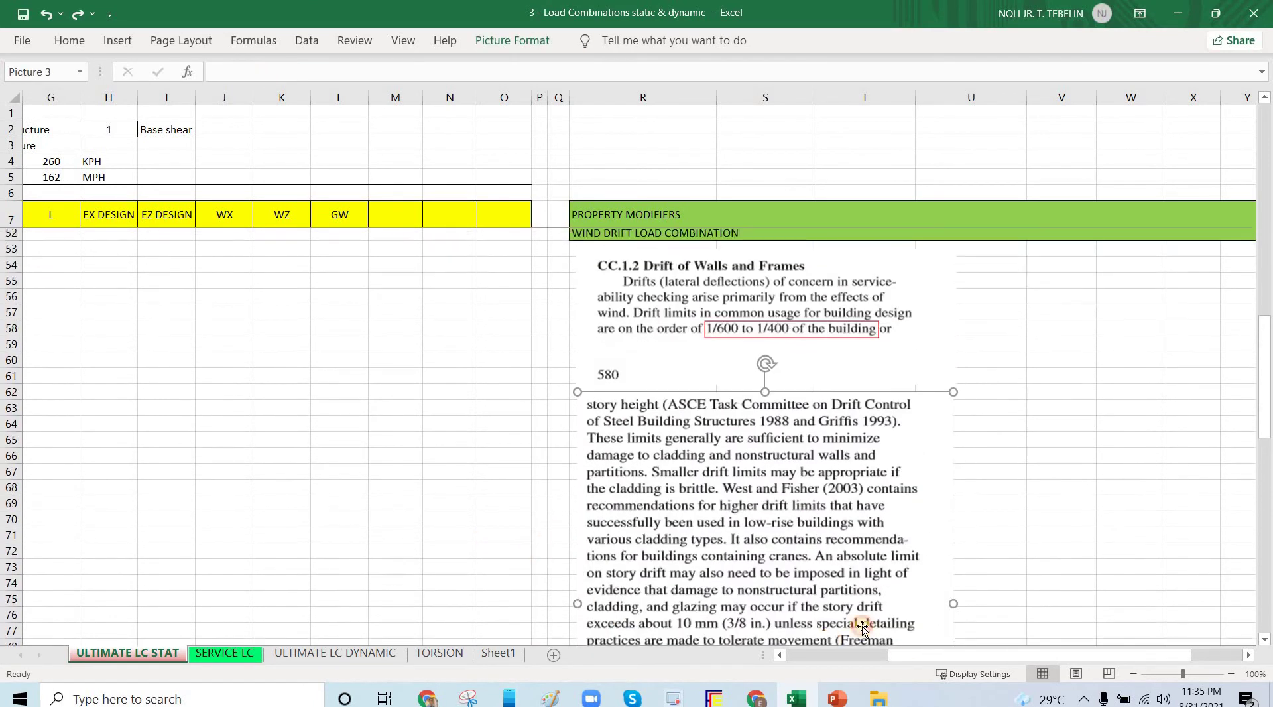
pyautogui.scroll(4, 831, 607)
# Return to the seismic drift table and highlight the DL to EZ DRIFT factors of DRIFT EX and DRIFT EZ
pyautogui.click(504, 524)
pyautogui.hscroll(-3, 562, 504)
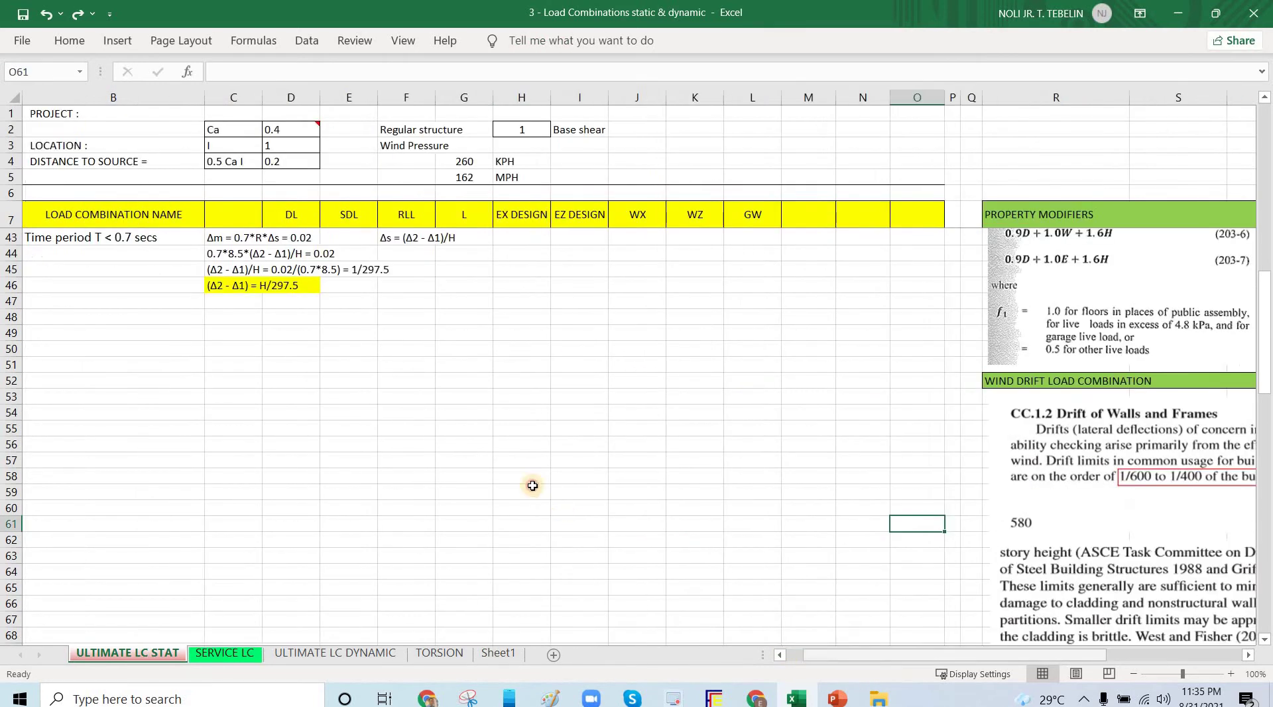
pyautogui.moveTo(561, 504); pyautogui.dragTo(520, 504)
pyautogui.scroll(11, 466, 525)
pyautogui.scroll(-5, 326, 475)
pyautogui.moveTo(319, 462); pyautogui.dragTo(571, 477)
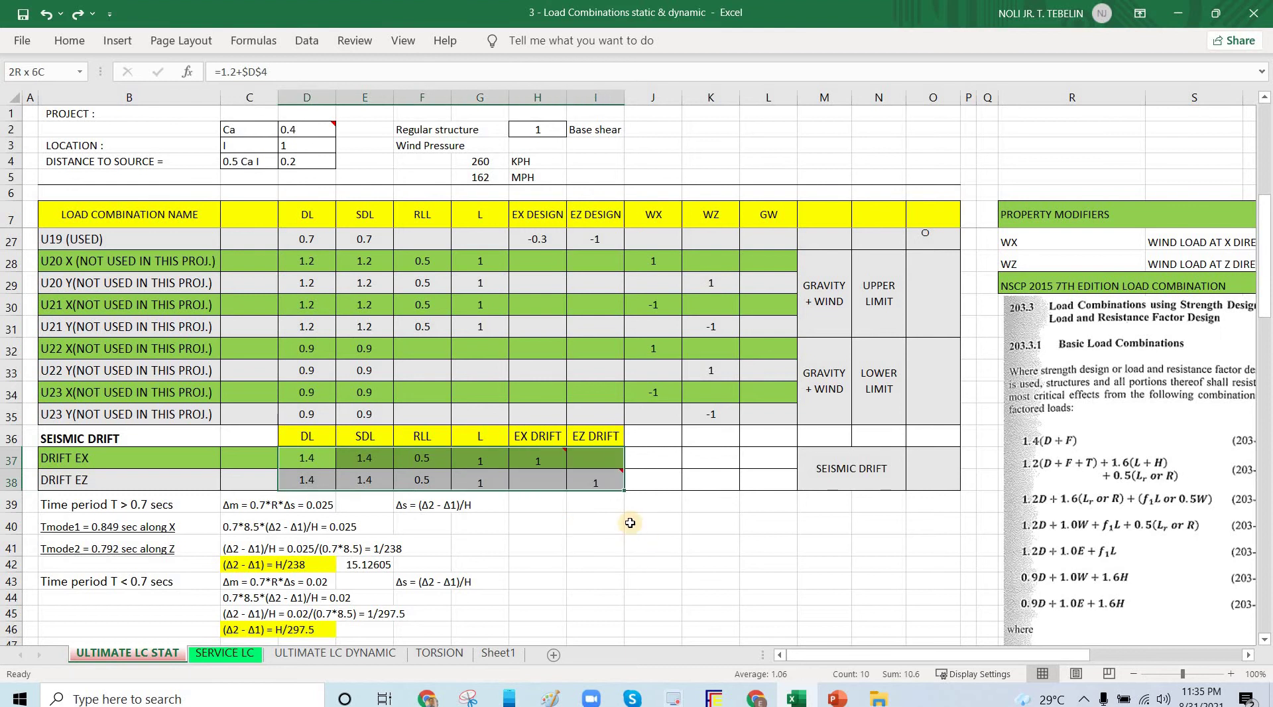
pyautogui.click(595, 545)
# Show the wind drift combinations DRIFT WX and DRIFT WY on the SERVICE LC sheet, marking them with temporary annotations
pyautogui.click(226, 653)
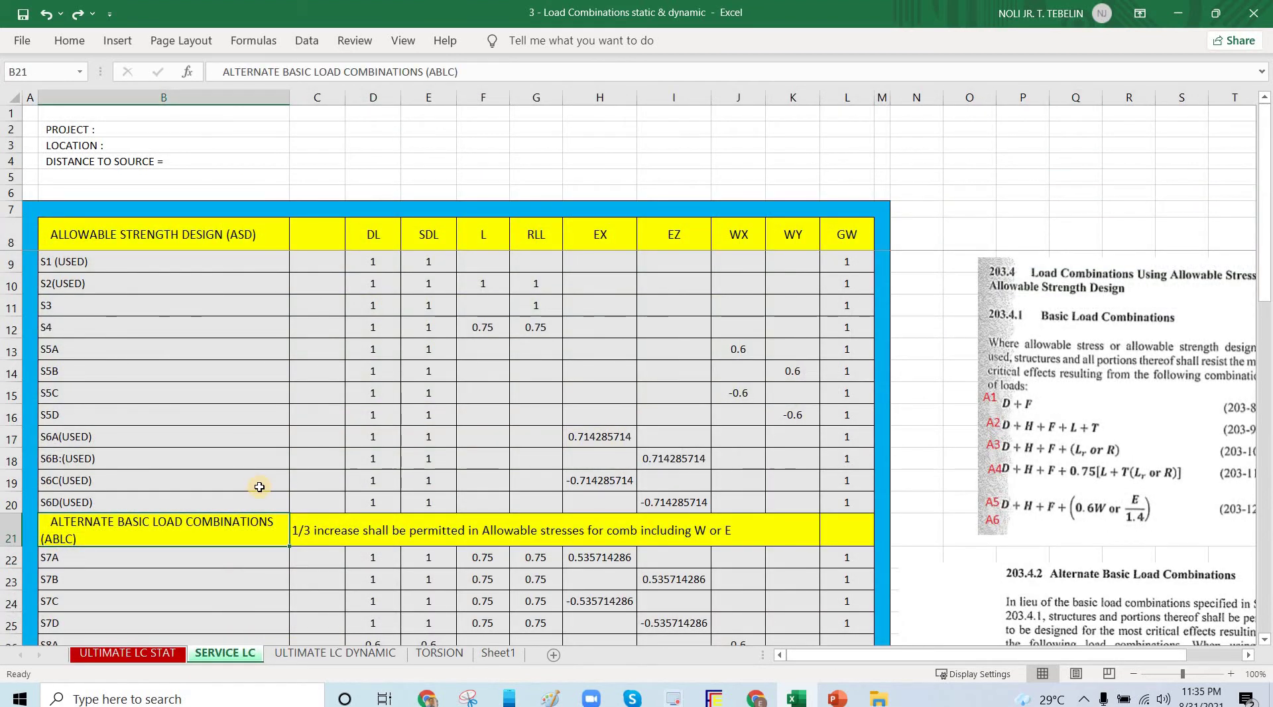
pyautogui.scroll(-11, 259, 486)
pyautogui.click(248, 496)
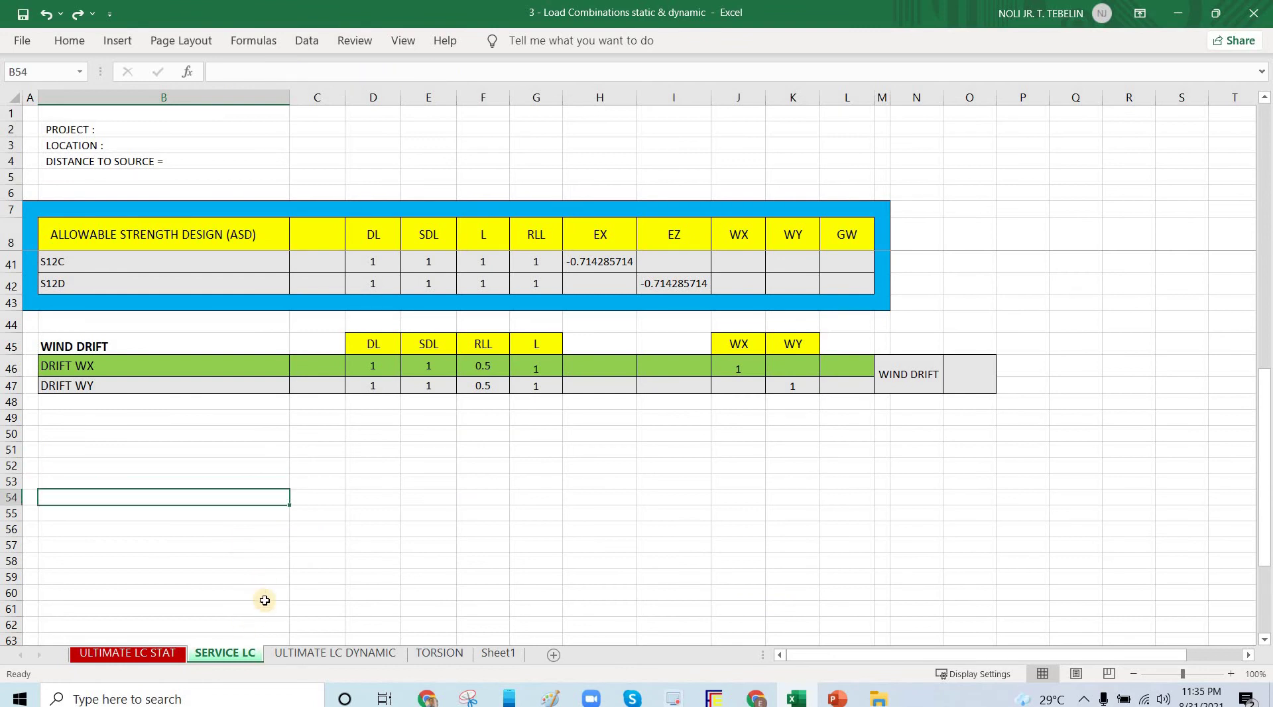
pyautogui.moveTo(250, 621); pyautogui.dragTo(240, 620)
pyautogui.moveTo(271, 668); pyautogui.dragTo(254, 618)
pyautogui.moveTo(250, 576)
pyautogui.mouseDown()
pyautogui.moveTo(237, 628)
pyautogui.moveTo(263, 601)
pyautogui.mouseUp()
pyautogui.moveTo(837, 340)
pyautogui.mouseDown()
pyautogui.moveTo(659, 328)
pyautogui.moveTo(291, 398)
pyautogui.moveTo(836, 339)
pyautogui.mouseUp()
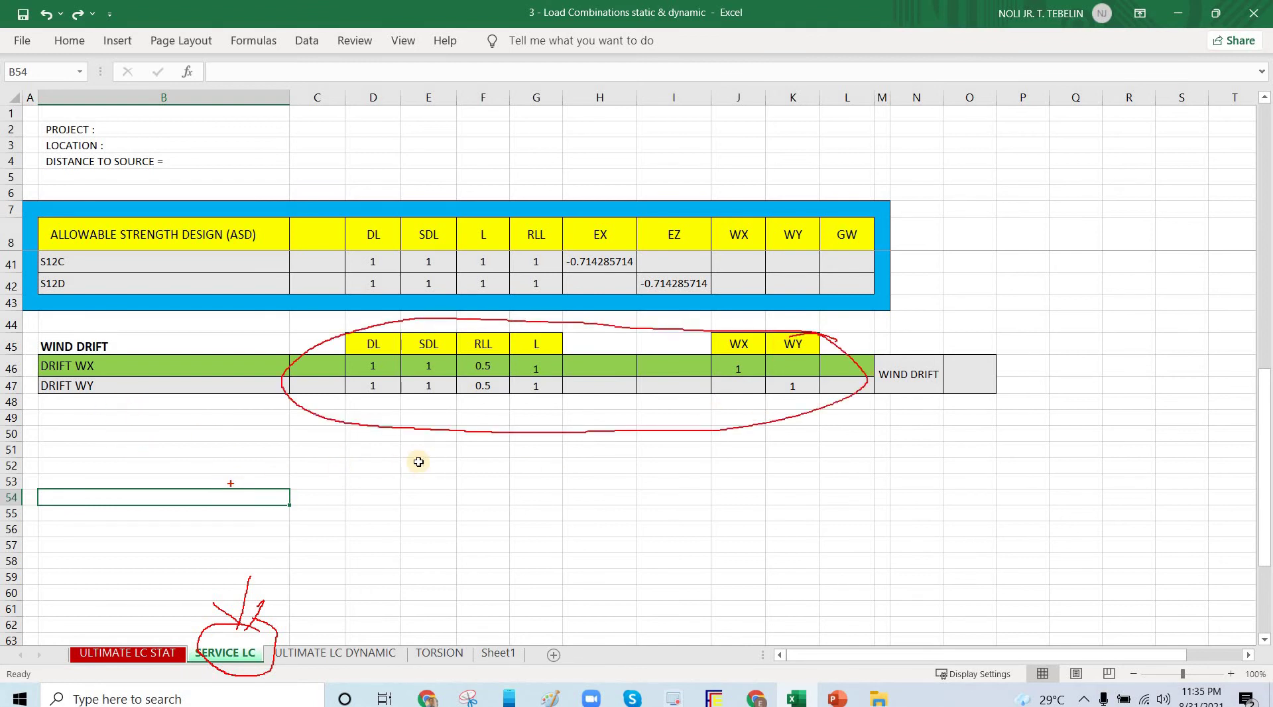
pyautogui.press('Escape')
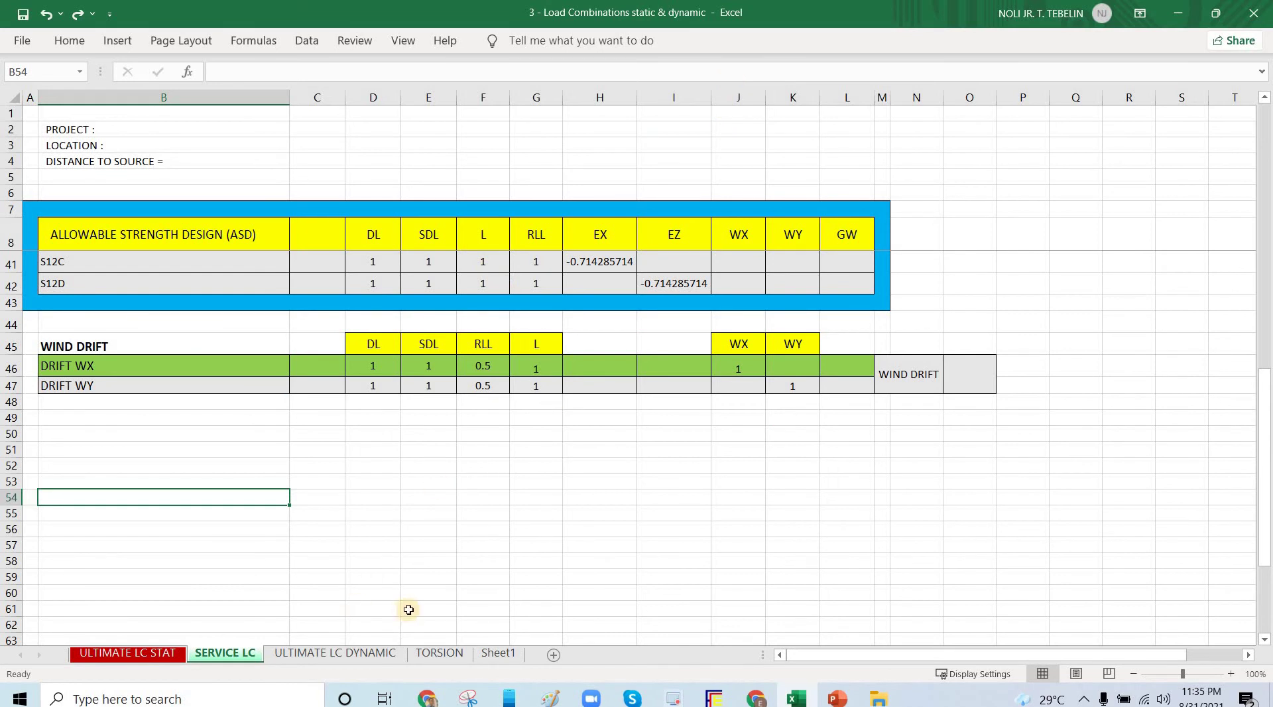
# Return to the ULTIMATE LC STAT sheet and review the SDL, RLL and L factors of U4 and the L column
pyautogui.click(139, 659)
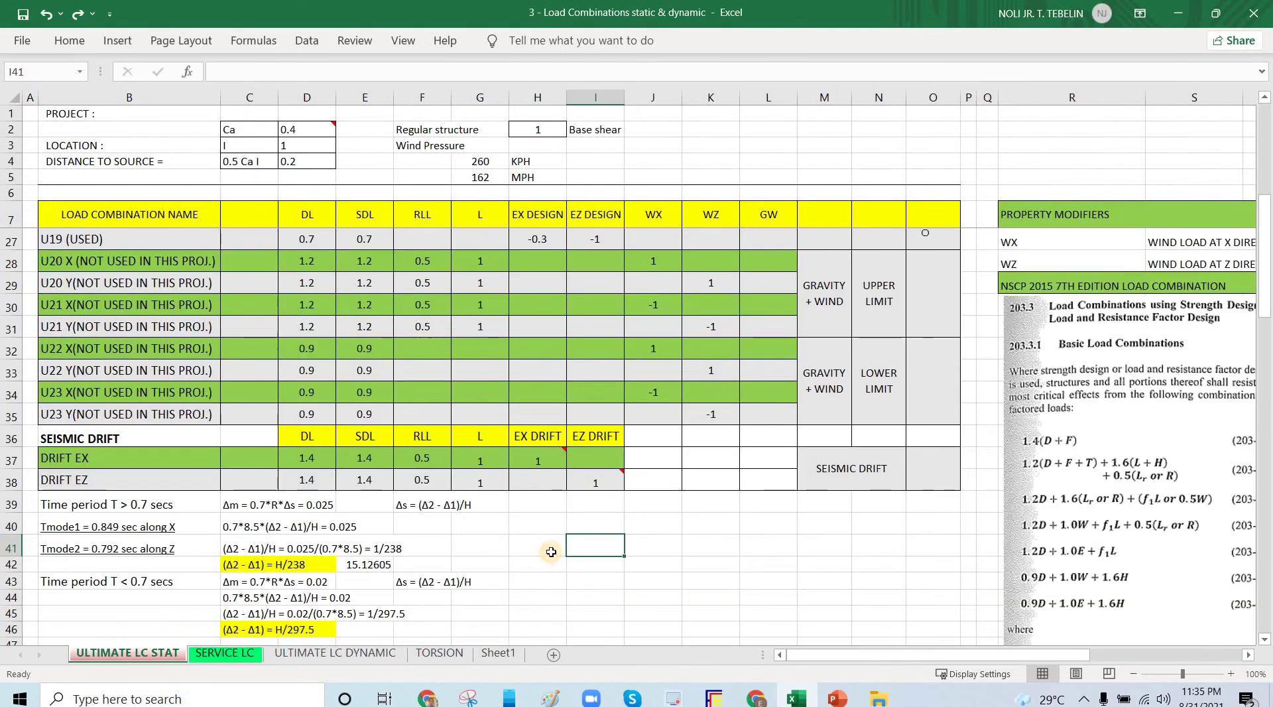
pyautogui.click(552, 551)
pyautogui.scroll(7, 556, 361)
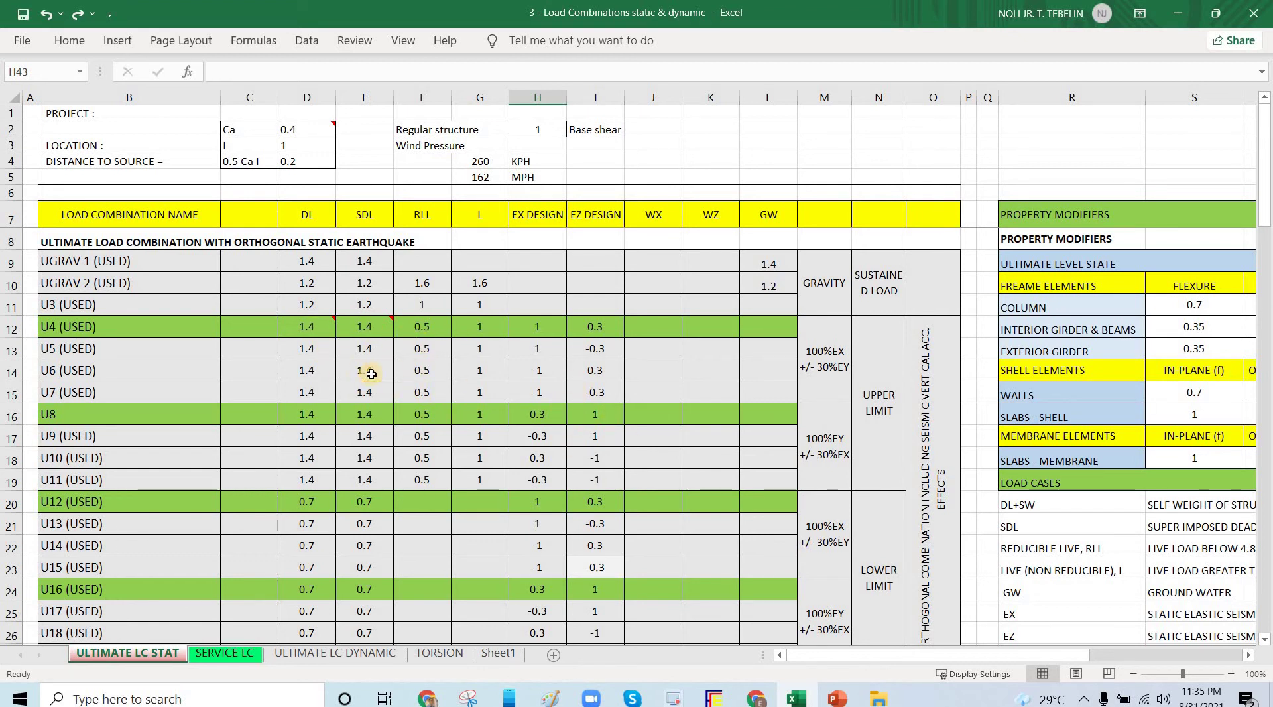
pyautogui.click(368, 327)
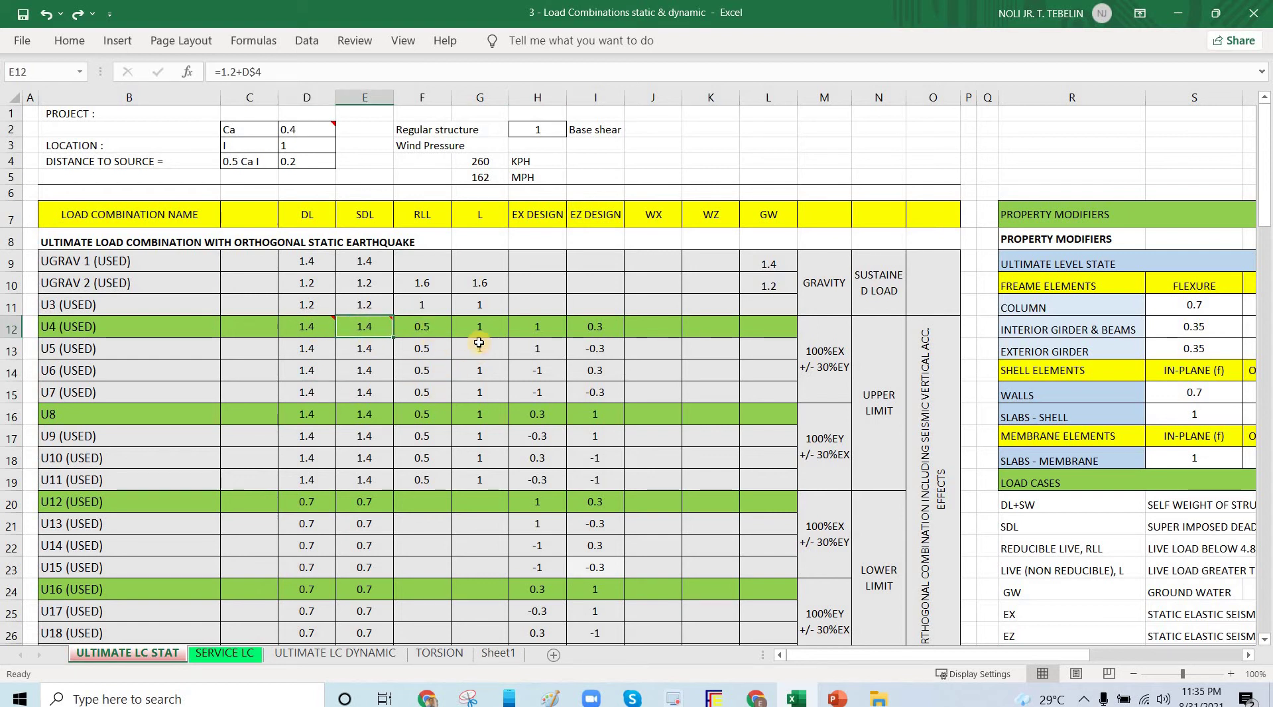
pyautogui.press('Right')
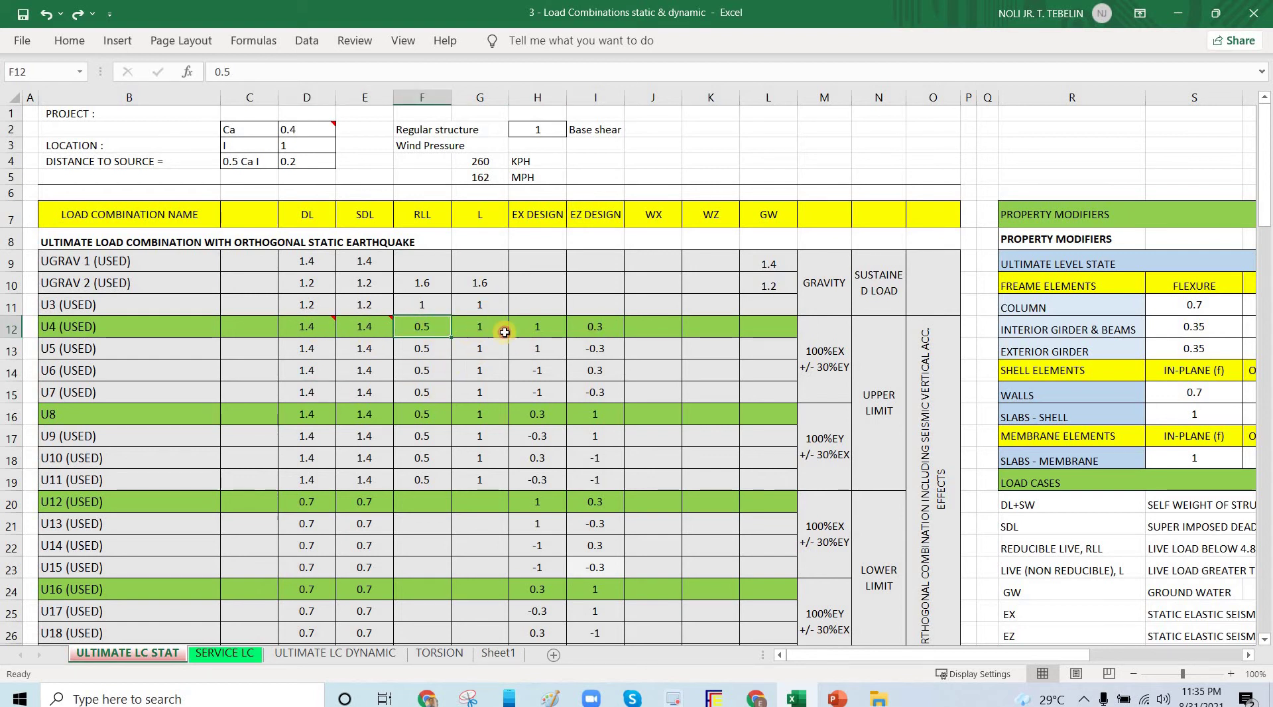
pyautogui.click(480, 326)
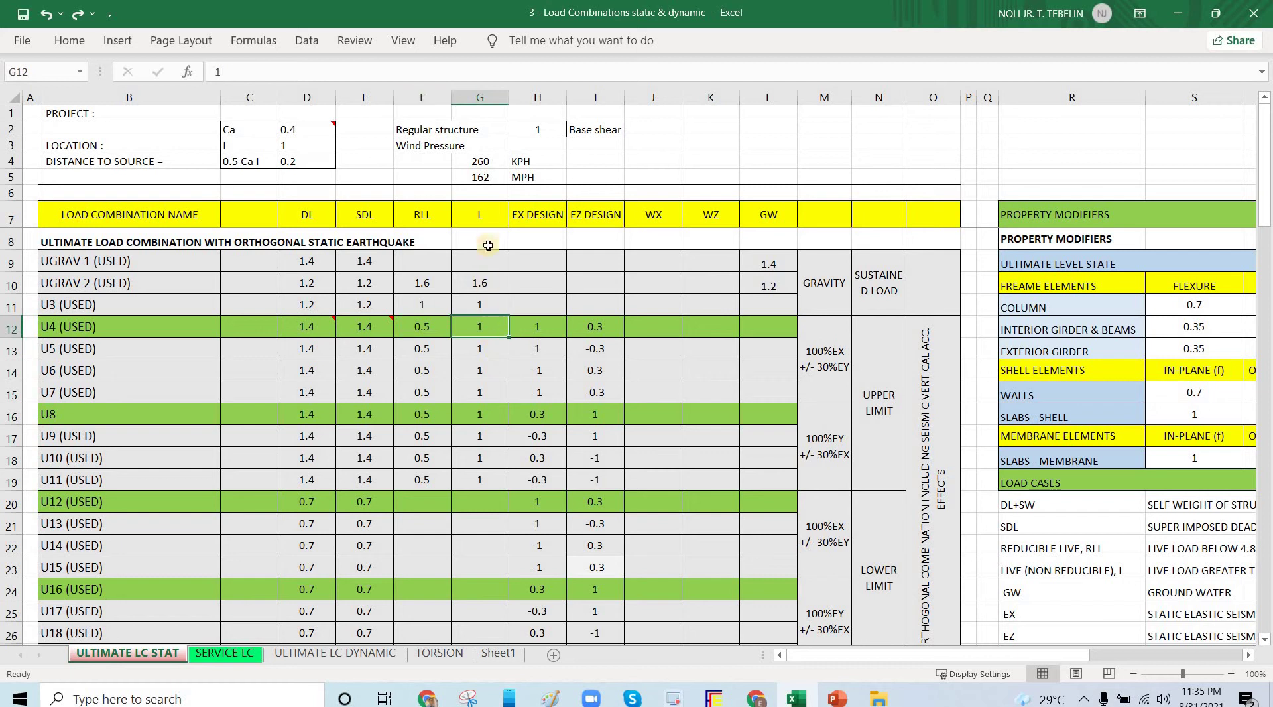
pyautogui.moveTo(480, 214); pyautogui.dragTo(479, 479)
pyautogui.click(479, 214)
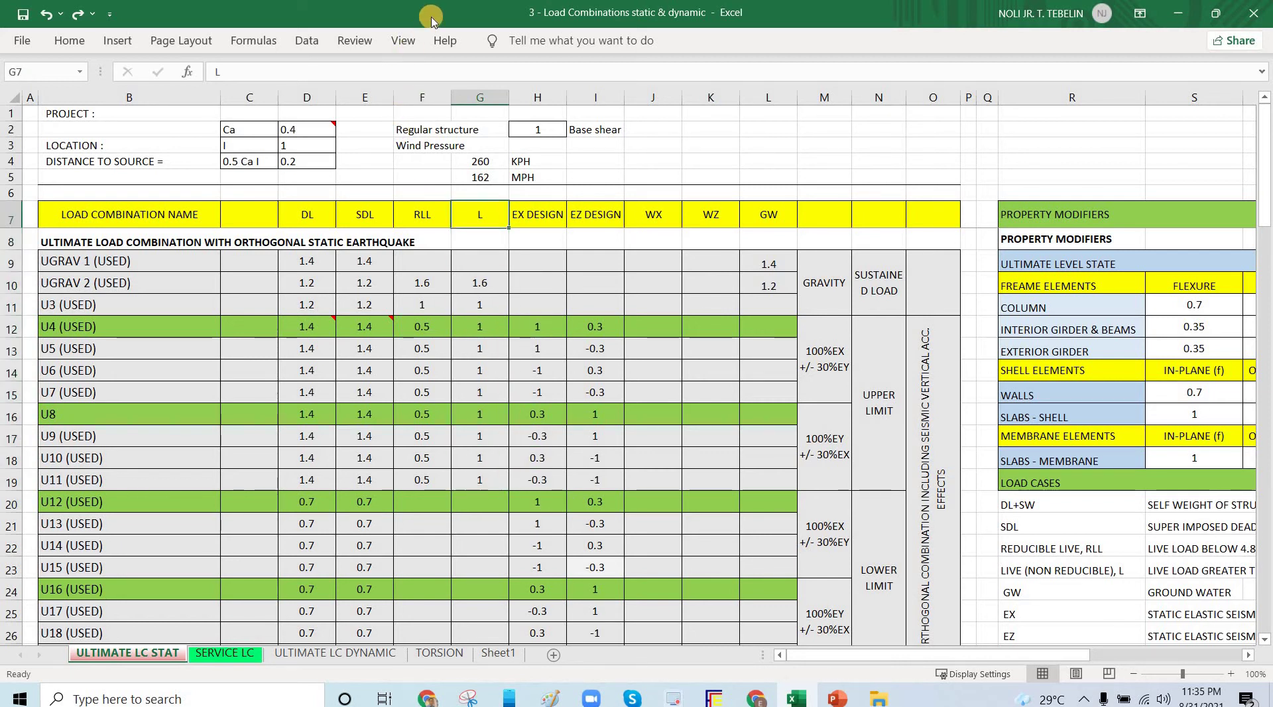
# Restore the load combination workbook to a floating window and place it over the FrameCE model
pyautogui.moveTo(446, 9); pyautogui.dragTo(859, 221)
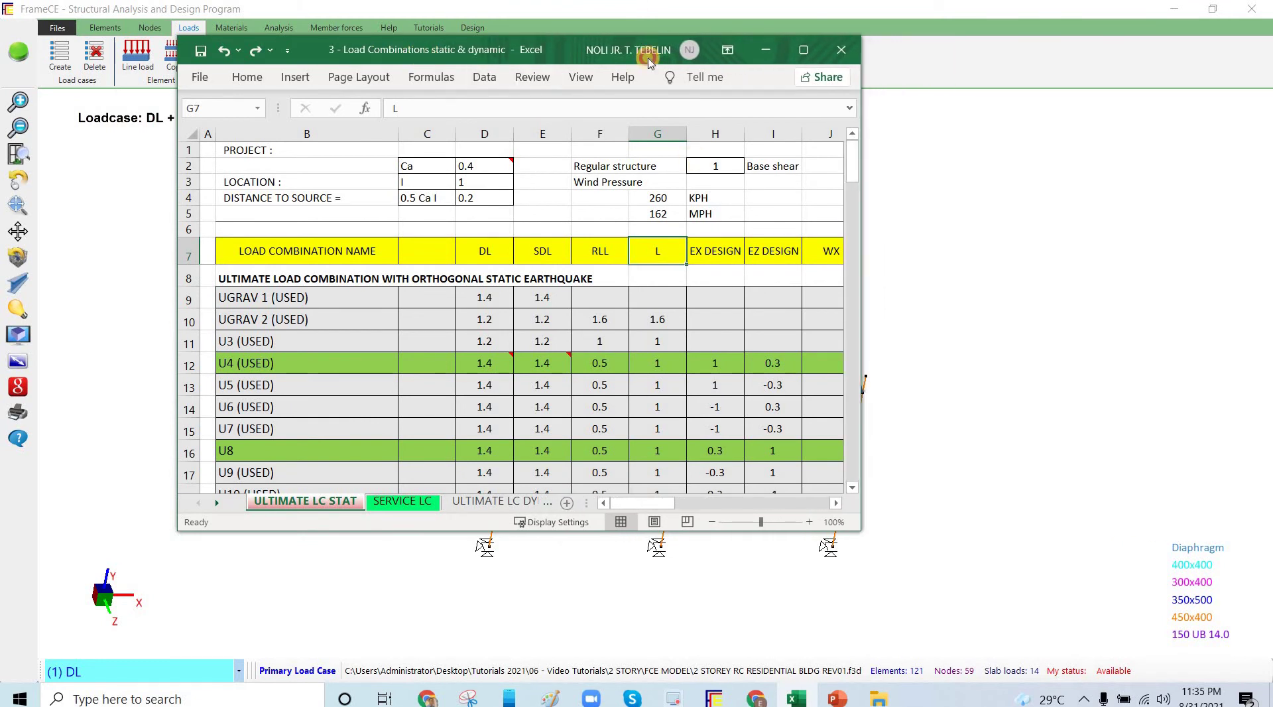
pyautogui.moveTo(443, 58); pyautogui.dragTo(1272, 255)
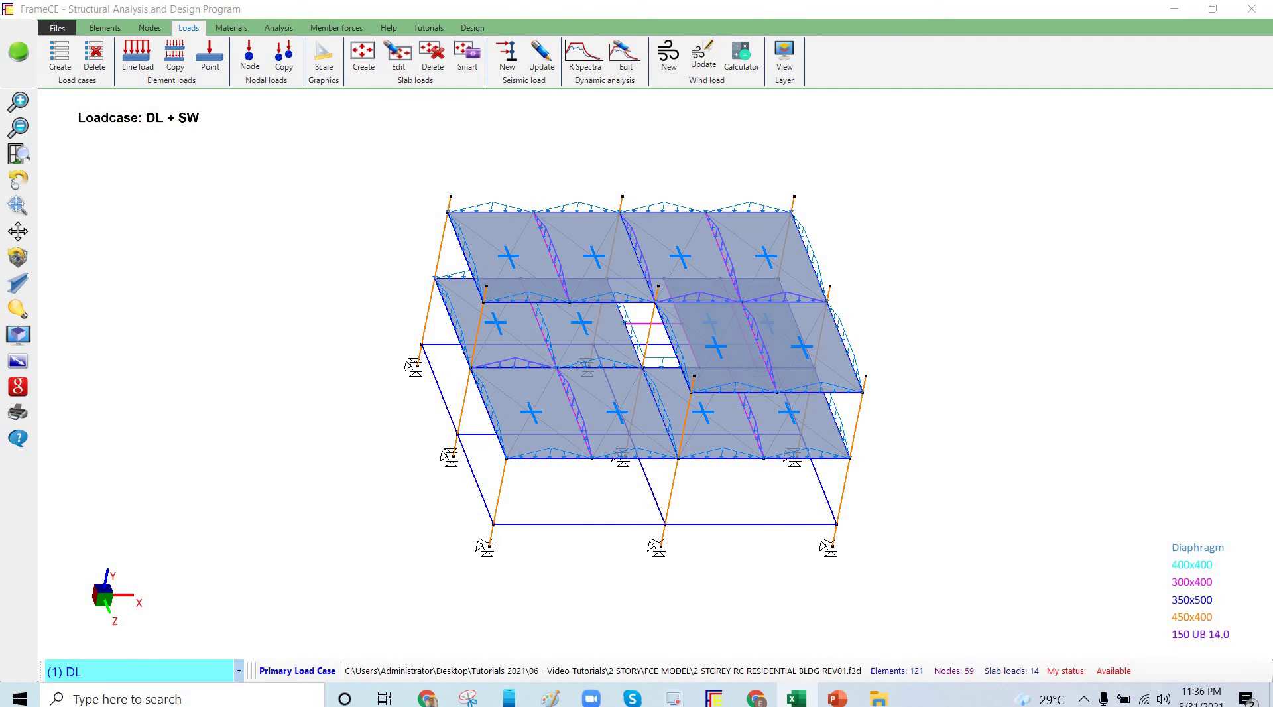
pyautogui.moveTo(841, 276); pyautogui.dragTo(727, 141)
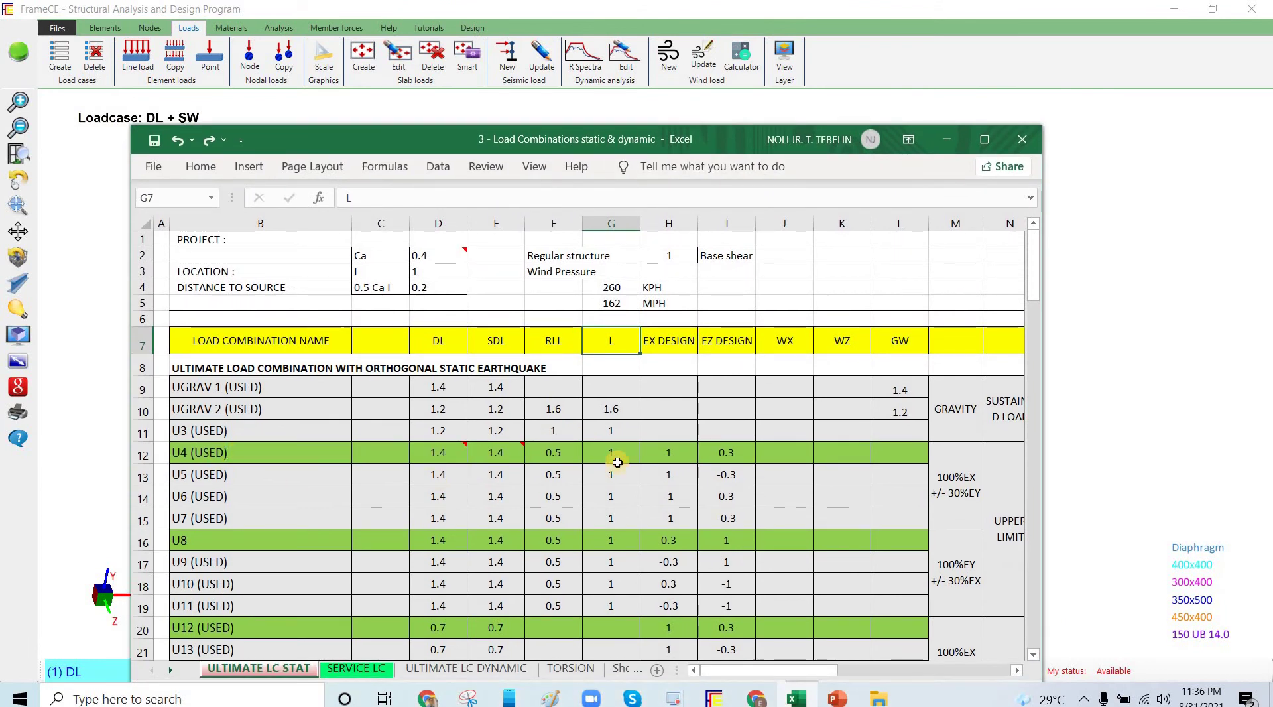
# Highlight and review the U4, U12 and U16 rows from combination name through EZ DESIGN on the ULTIMATE LC STAT sheet
pyautogui.moveTo(225, 457); pyautogui.dragTo(718, 460)
pyautogui.scroll(-3, 236, 369)
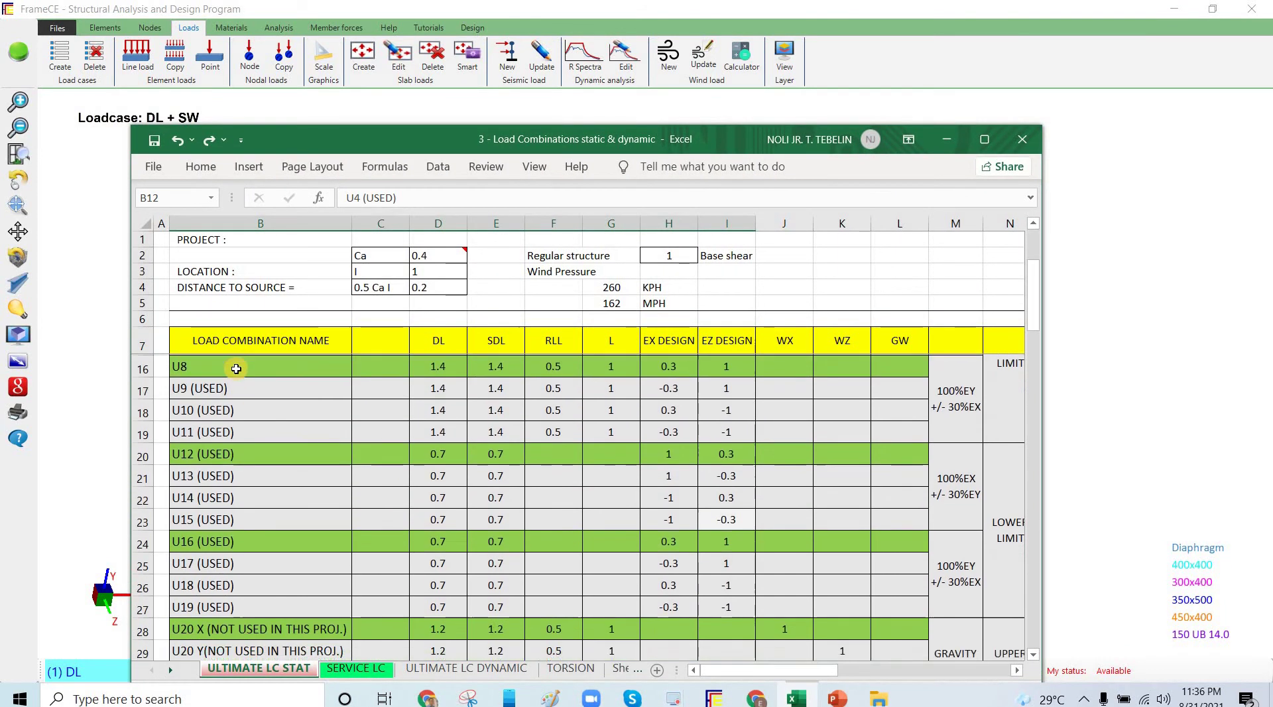
pyautogui.moveTo(218, 452); pyautogui.dragTo(727, 456)
pyautogui.moveTo(219, 540); pyautogui.dragTo(734, 544)
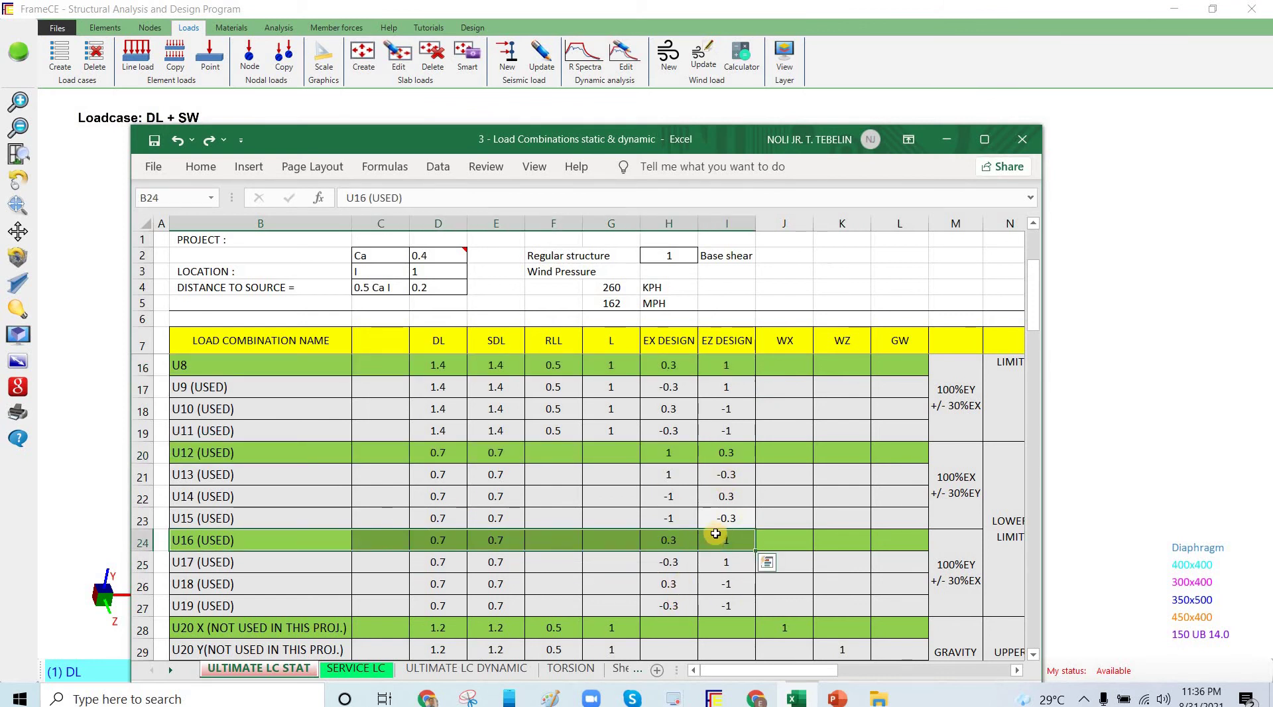
pyautogui.scroll(-5, 717, 555)
pyautogui.scroll(5, 689, 584)
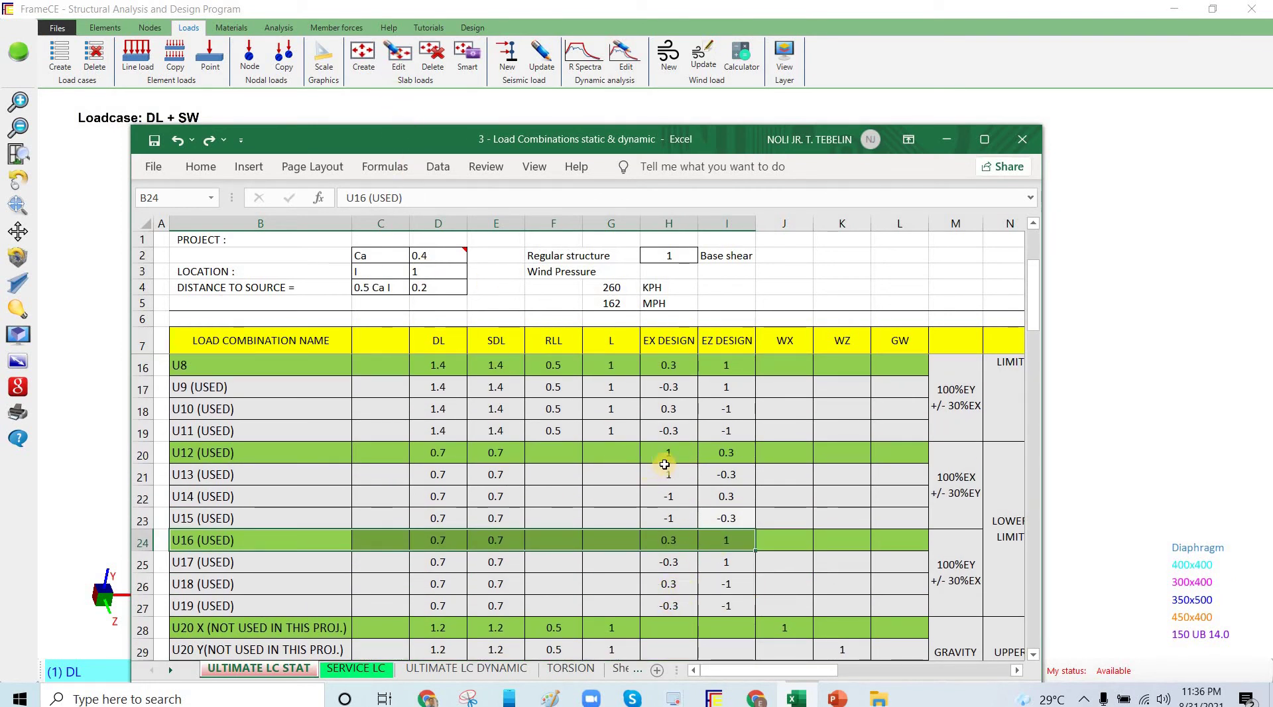
pyautogui.moveTo(516, 138); pyautogui.dragTo(503, 86)
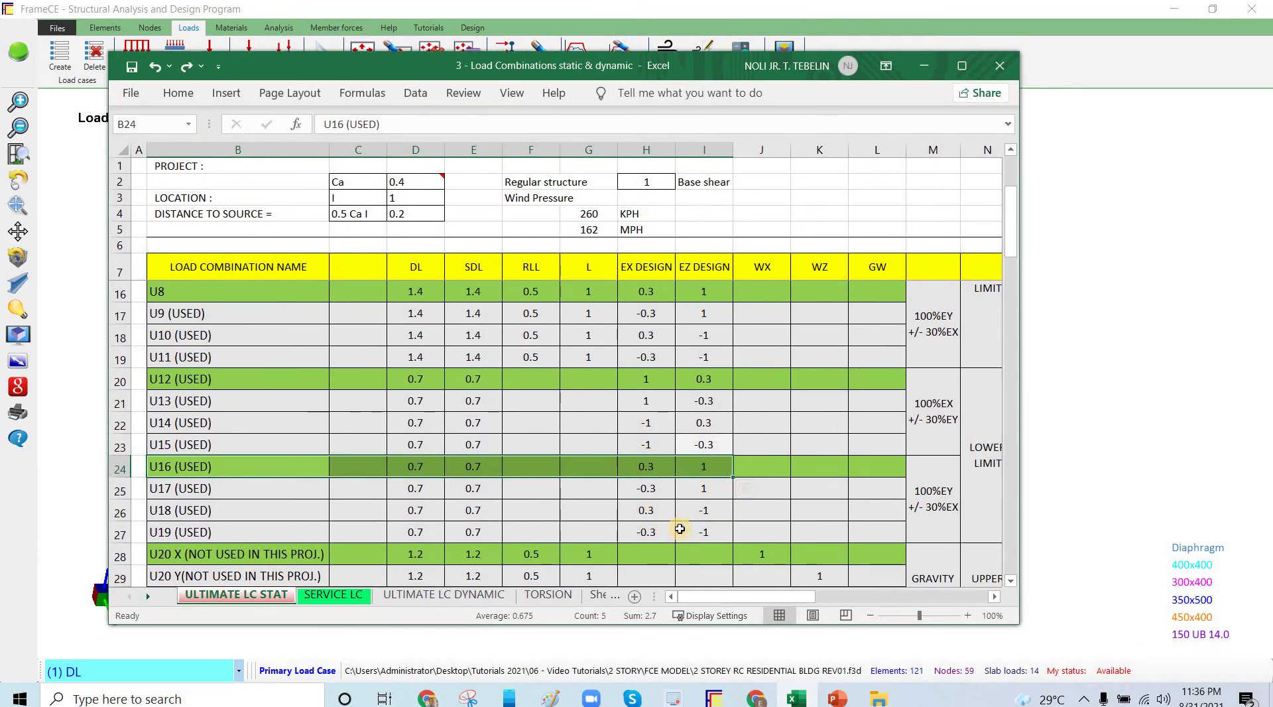
# Check the EX and EZ DESIGN factors of U19, the U16 row, and the upper limit rows U4 to U7
pyautogui.click(651, 530)
pyautogui.press('Right')
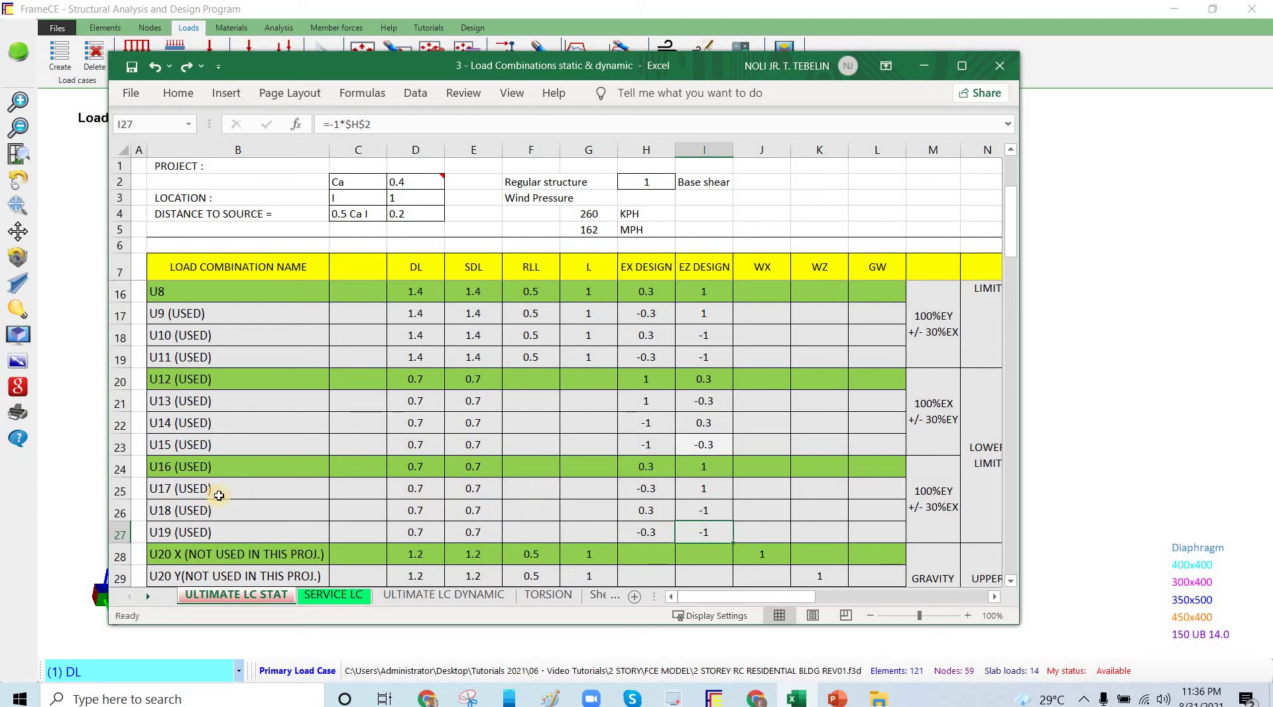
pyautogui.moveTo(237, 466); pyautogui.dragTo(704, 469)
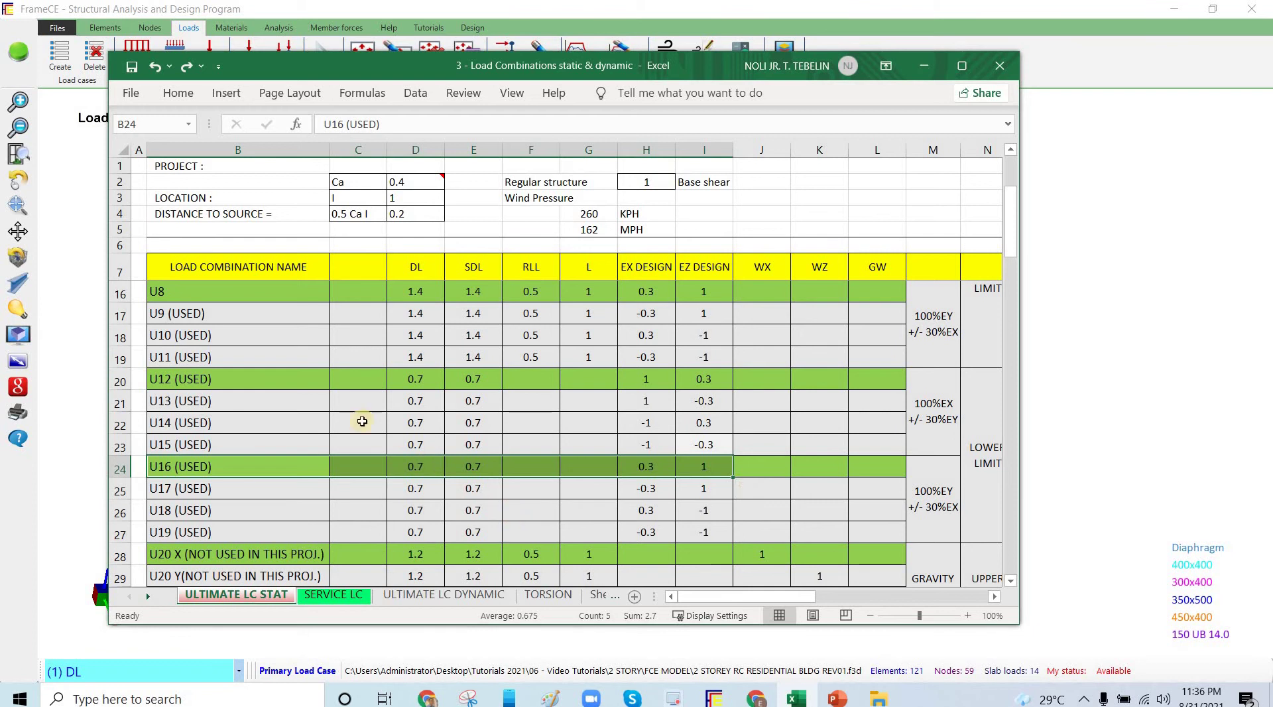
pyautogui.scroll(3, 176, 380)
pyautogui.moveTo(176, 381); pyautogui.dragTo(716, 448)
pyautogui.click(577, 442)
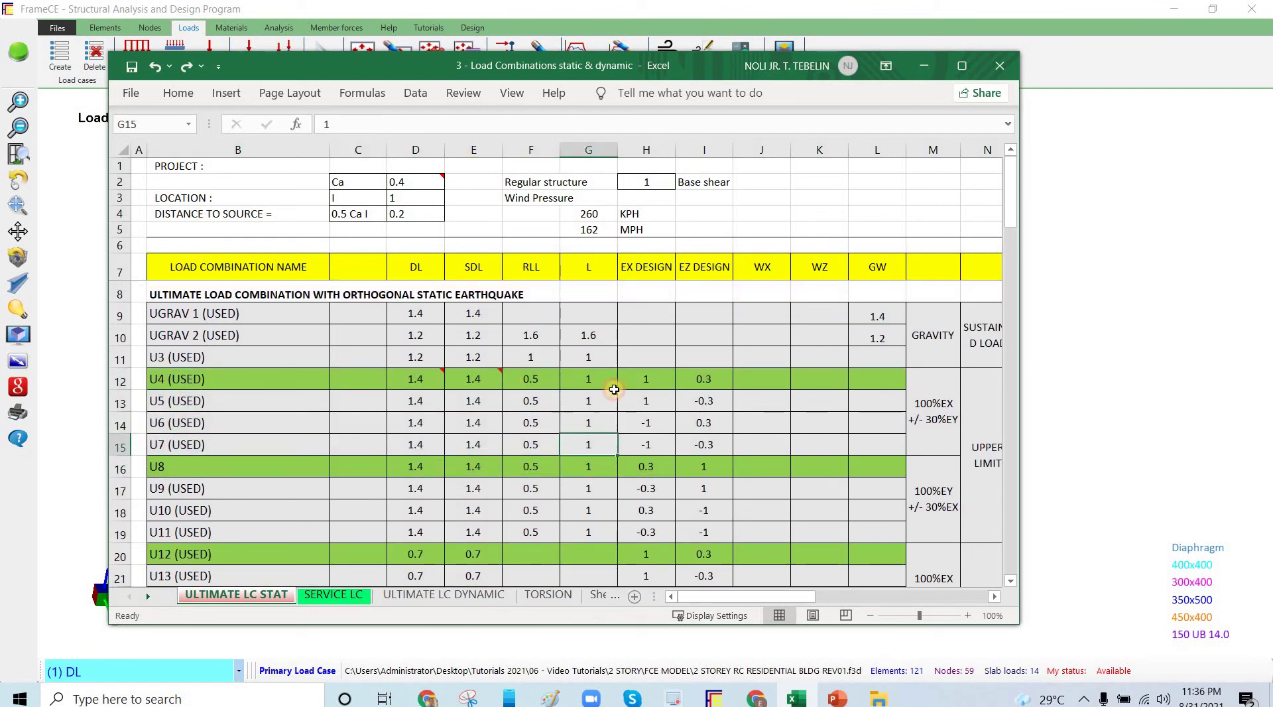
# Highlight U4, U6 and U7 individually, review the U4 to U7 block, and inspect the DL factor of U6
pyautogui.moveTo(199, 378); pyautogui.dragTo(703, 381)
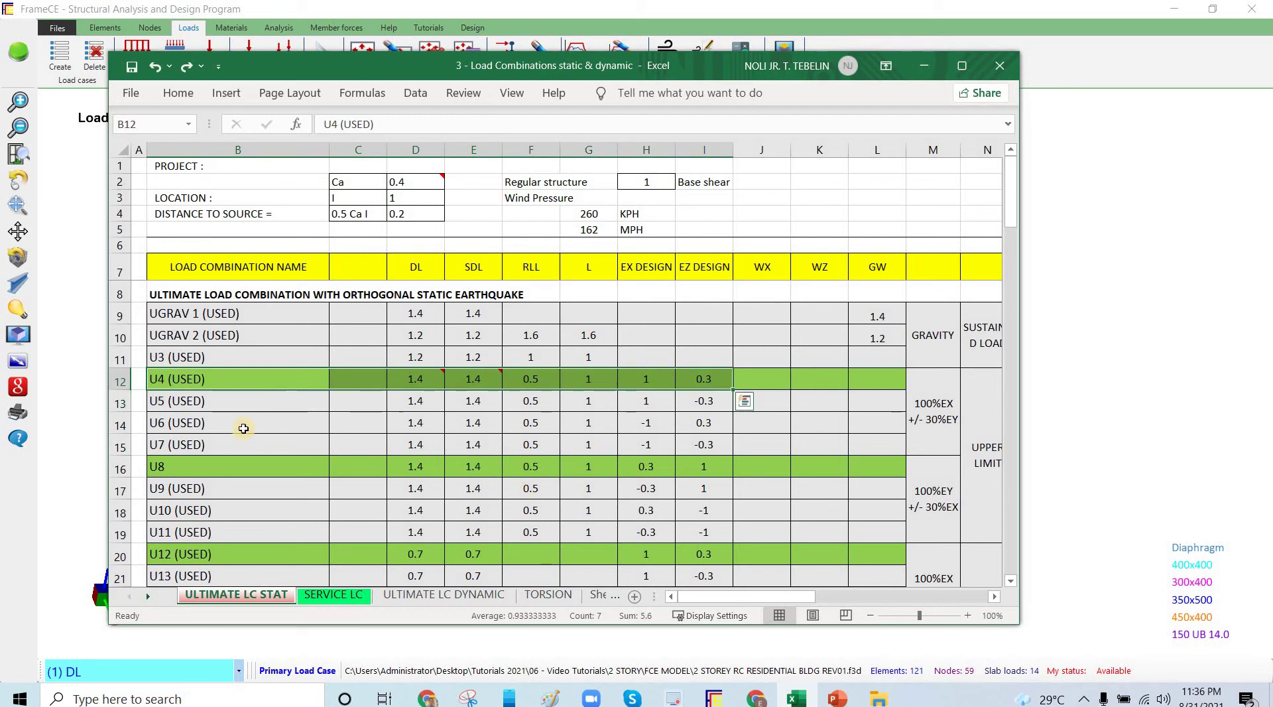
pyautogui.moveTo(199, 422); pyautogui.dragTo(703, 424)
pyautogui.moveTo(199, 444); pyautogui.dragTo(701, 455)
pyautogui.moveTo(256, 383); pyautogui.dragTo(696, 457)
pyautogui.scroll(-3, 742, 494)
pyautogui.scroll(3, 714, 482)
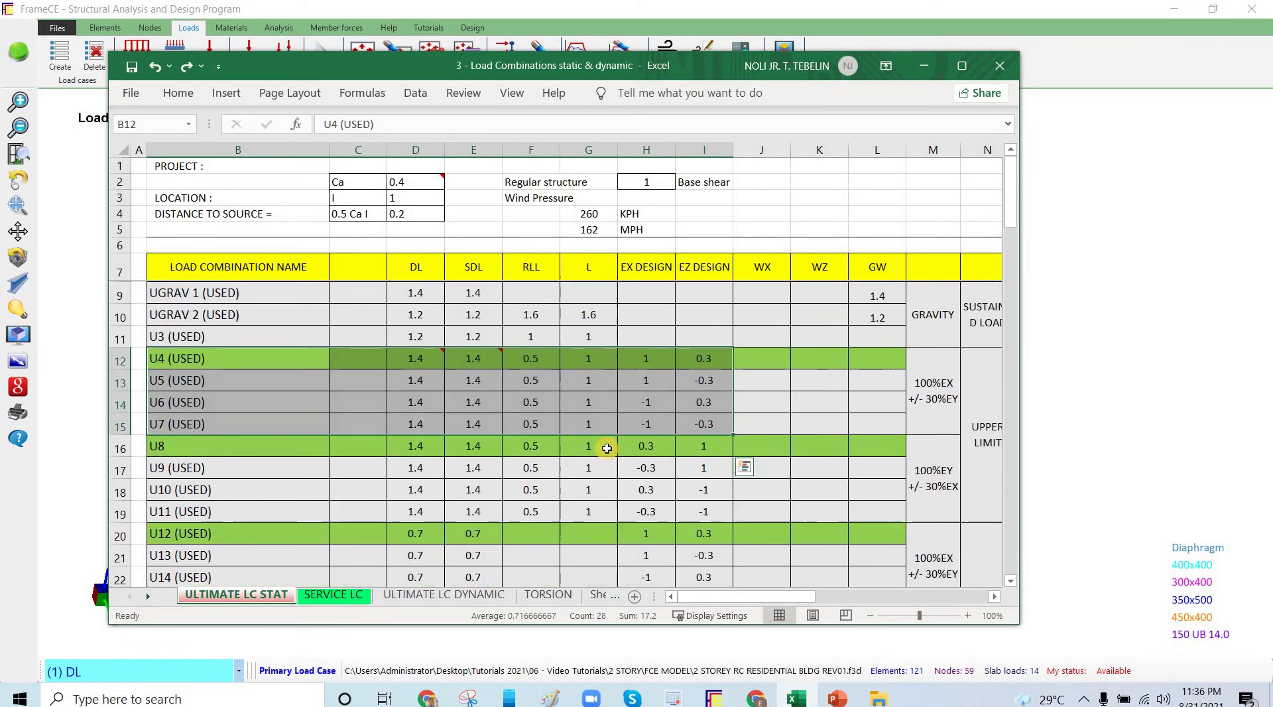
pyautogui.click(415, 422)
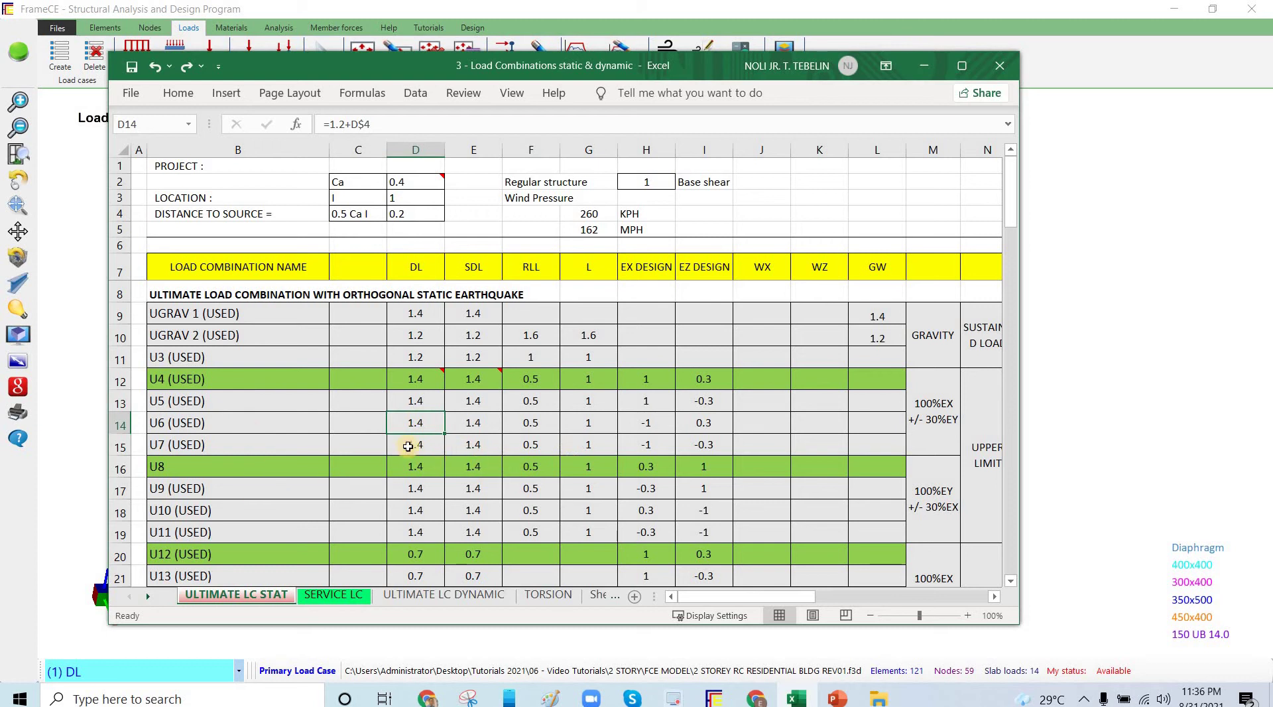
# Highlight the lower limit rows U12 and U14 from combination name through EZ DESIGN, returning to U12
pyautogui.scroll(-3, 236, 394)
pyautogui.moveTo(236, 383); pyautogui.dragTo(698, 388)
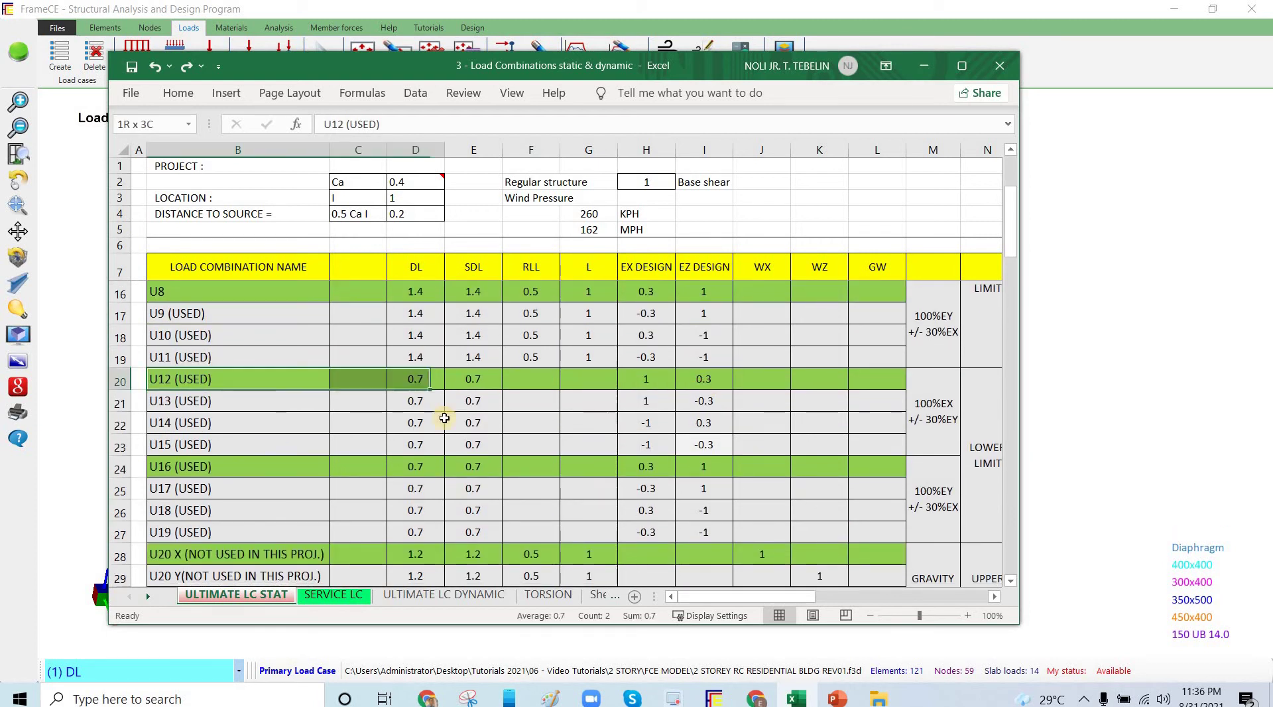
pyautogui.moveTo(200, 425); pyautogui.dragTo(703, 423)
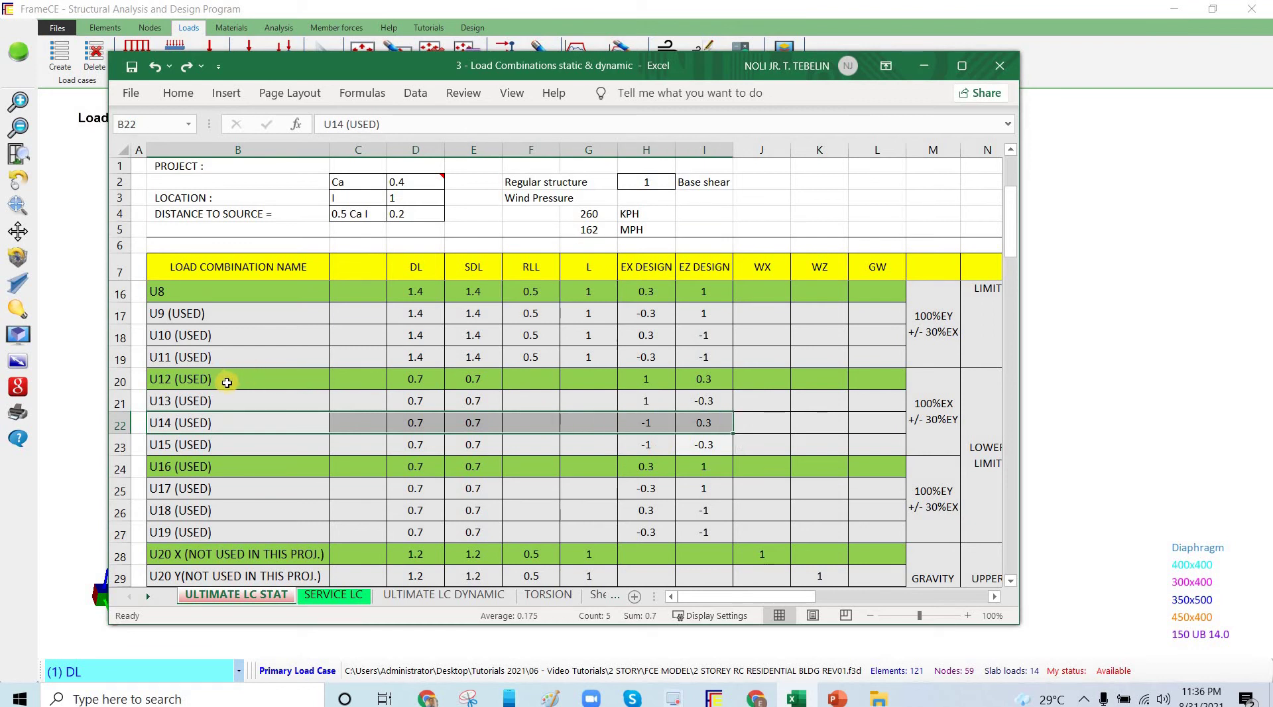
pyautogui.press('Up')
pyautogui.press('Up')
pyautogui.hotkey('shift', 'Right')
pyautogui.hotkey('shift', 'Right')
pyautogui.hotkey('shift', 'Right')
pyautogui.hotkey('shift', 'Right')
pyautogui.hotkey('shift', 'Right')
pyautogui.hotkey('shift', 'Right')
pyautogui.hotkey('shift', 'Right')
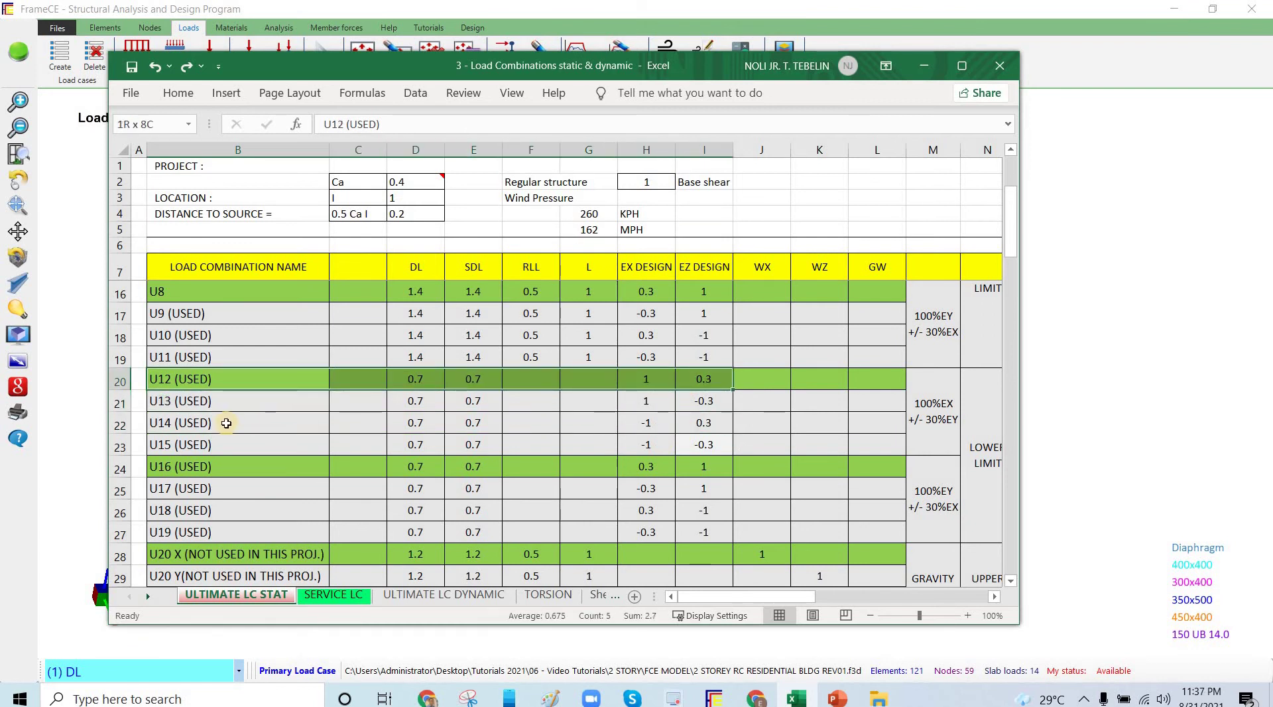
# Highlight the U16 and U18 rows of the 100%EY +/- 30%EX group from combination name through EZ DESIGN
pyautogui.moveTo(242, 466); pyautogui.dragTo(701, 457)
pyautogui.hotkey('shift', 'Right')
pyautogui.hotkey('shift', 'Right')
pyautogui.hotkey('shift', 'Right')
pyautogui.hotkey('shift', 'Right')
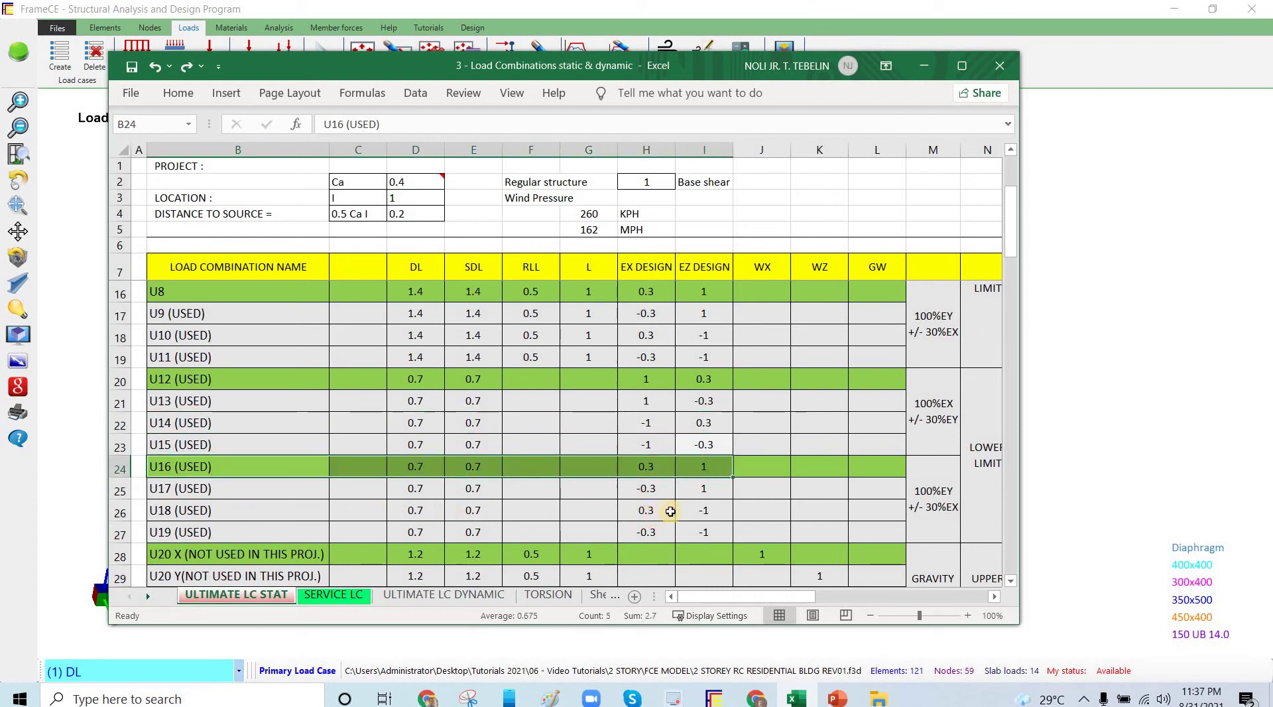
pyautogui.press('Down')
pyautogui.press('Down')
pyautogui.hotkey('shift', 'Right')
pyautogui.hotkey('shift', 'Right')
pyautogui.hotkey('shift', 'Right')
pyautogui.hotkey('shift', 'Right')
pyautogui.hotkey('shift', 'Right')
pyautogui.hotkey('shift', 'Right')
pyautogui.hotkey('shift', 'Right')
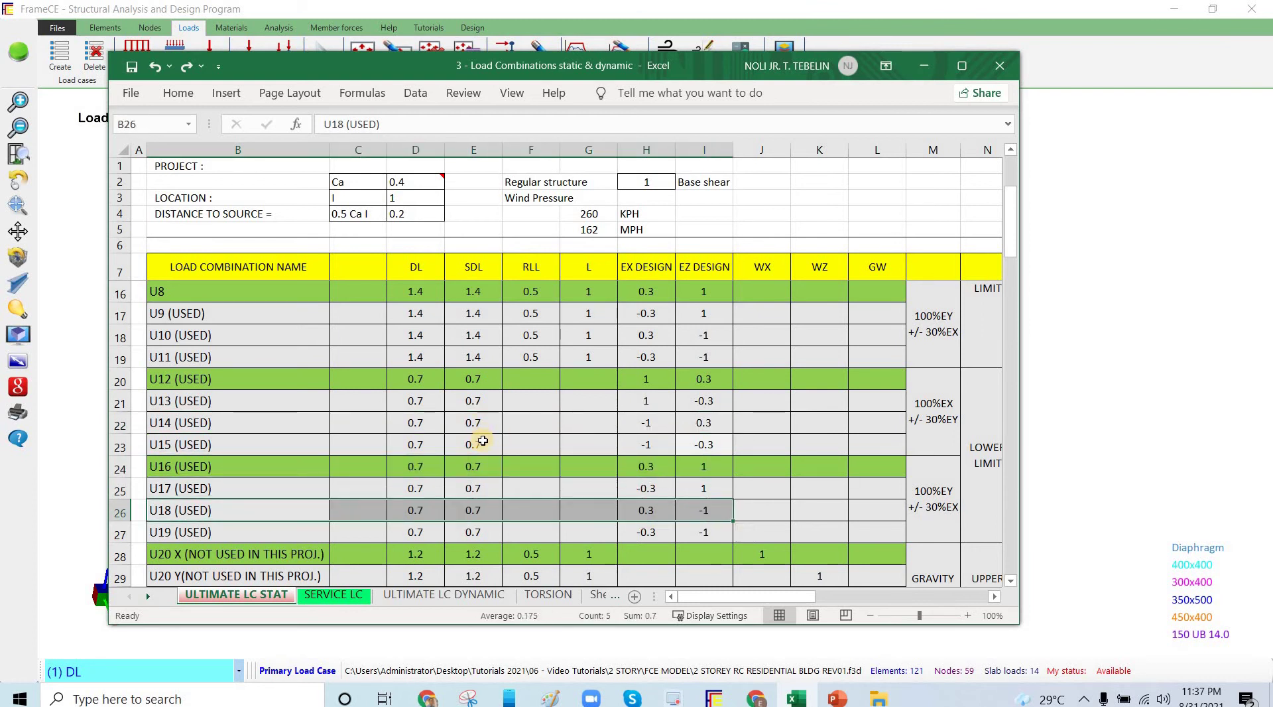
# Examine the gravity plus wind combinations U20 to U23 and return to the U16 row
pyautogui.scroll(-3, 488, 440)
pyautogui.scroll(3, 477, 329)
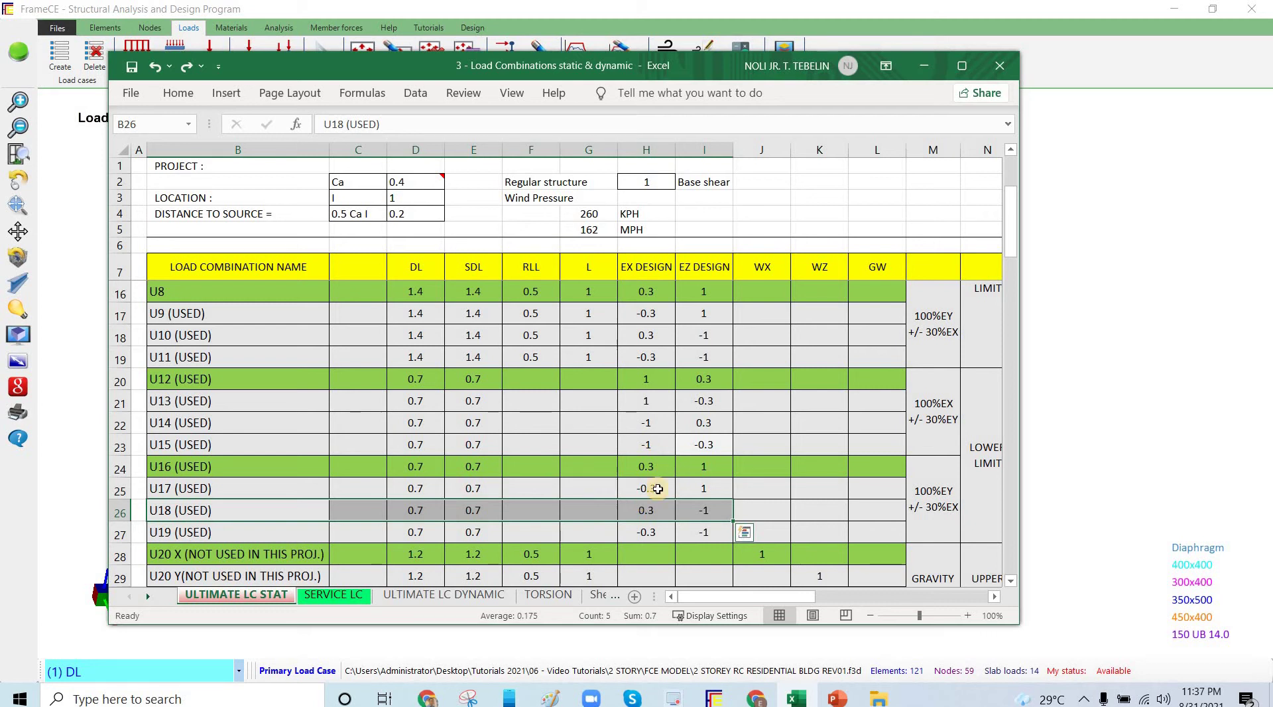
pyautogui.scroll(-3, 693, 488)
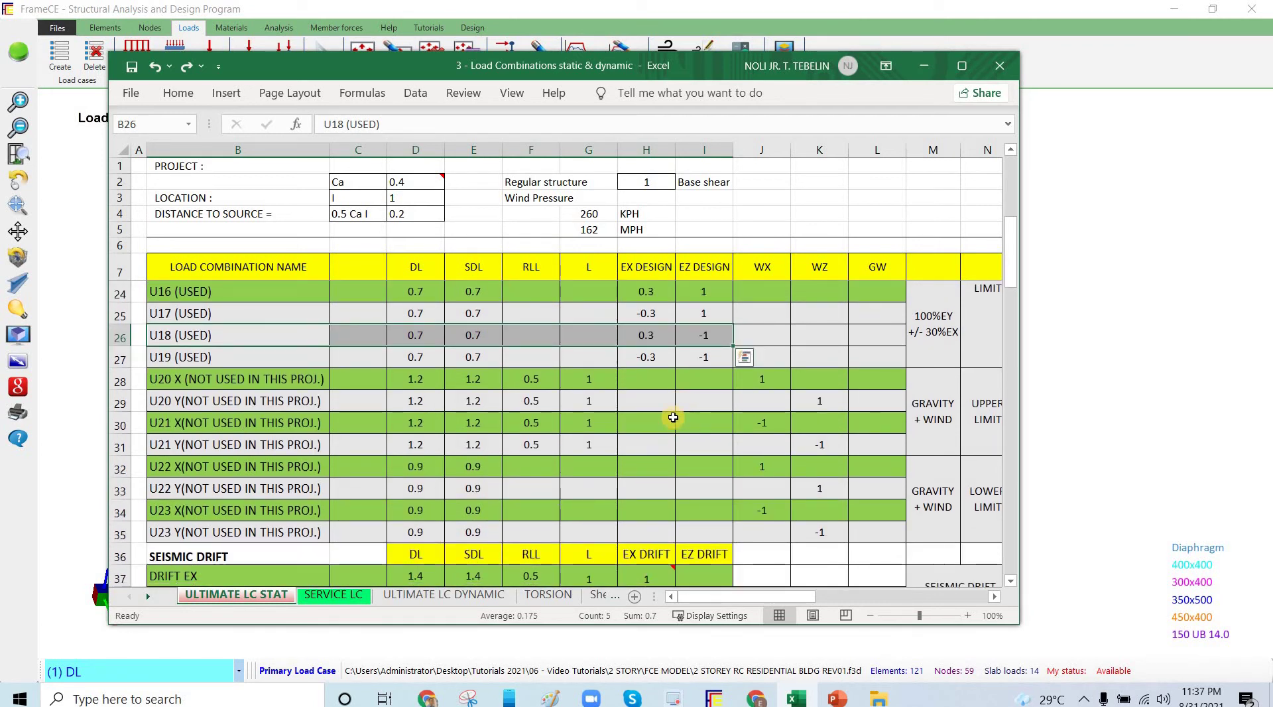
pyautogui.scroll(3, 702, 446)
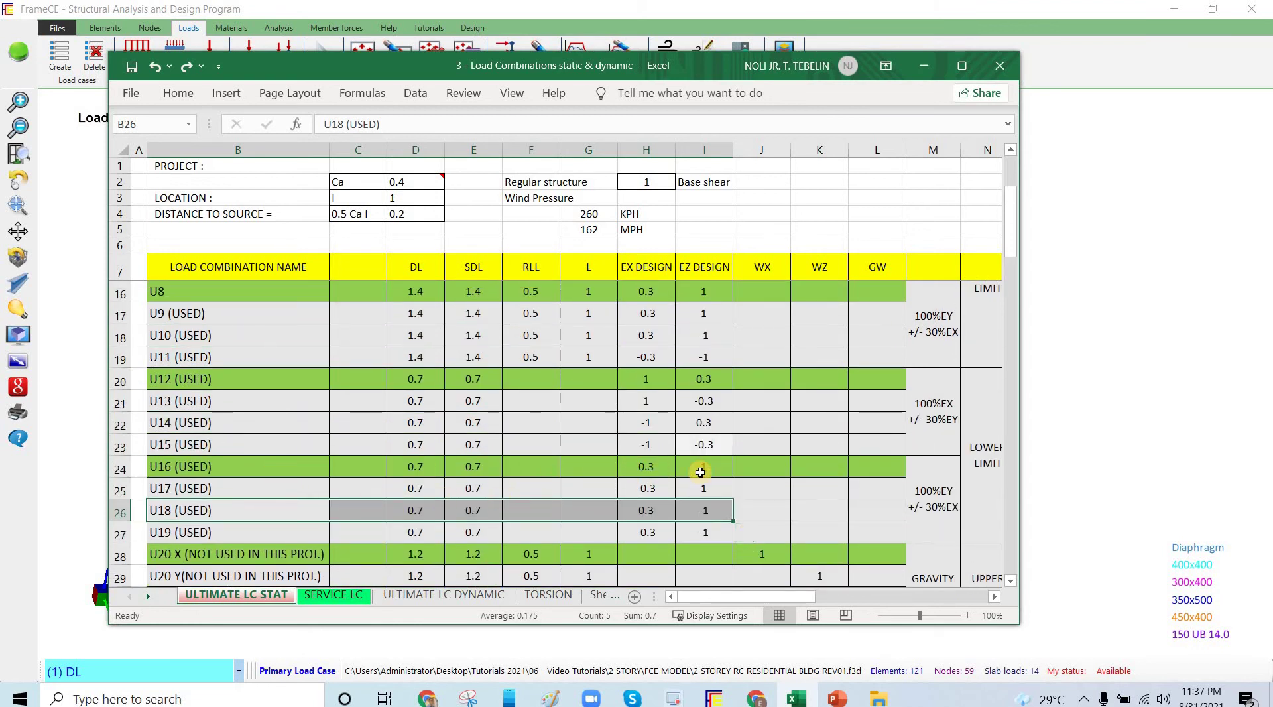
pyautogui.moveTo(238, 467); pyautogui.dragTo(703, 466)
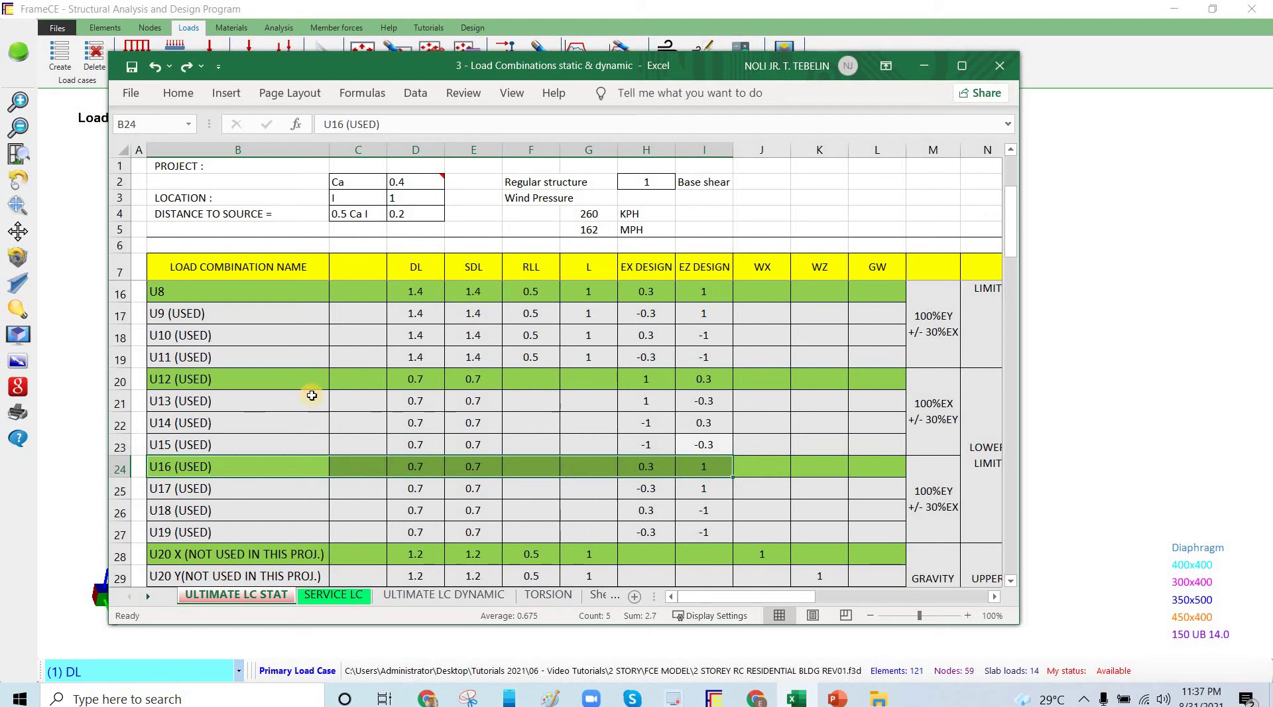
# Review the leading rows of the four seismic groups, U4, U8, U12 and U16, one after another
pyautogui.scroll(3, 303, 378)
pyautogui.moveTo(304, 379); pyautogui.dragTo(715, 380)
pyautogui.moveTo(303, 467); pyautogui.dragTo(702, 469)
pyautogui.scroll(-3, 506, 383)
pyautogui.moveTo(304, 378); pyautogui.dragTo(704, 379)
pyautogui.moveTo(304, 466); pyautogui.dragTo(747, 452)
pyautogui.moveTo(352, 468); pyautogui.dragTo(358, 474)
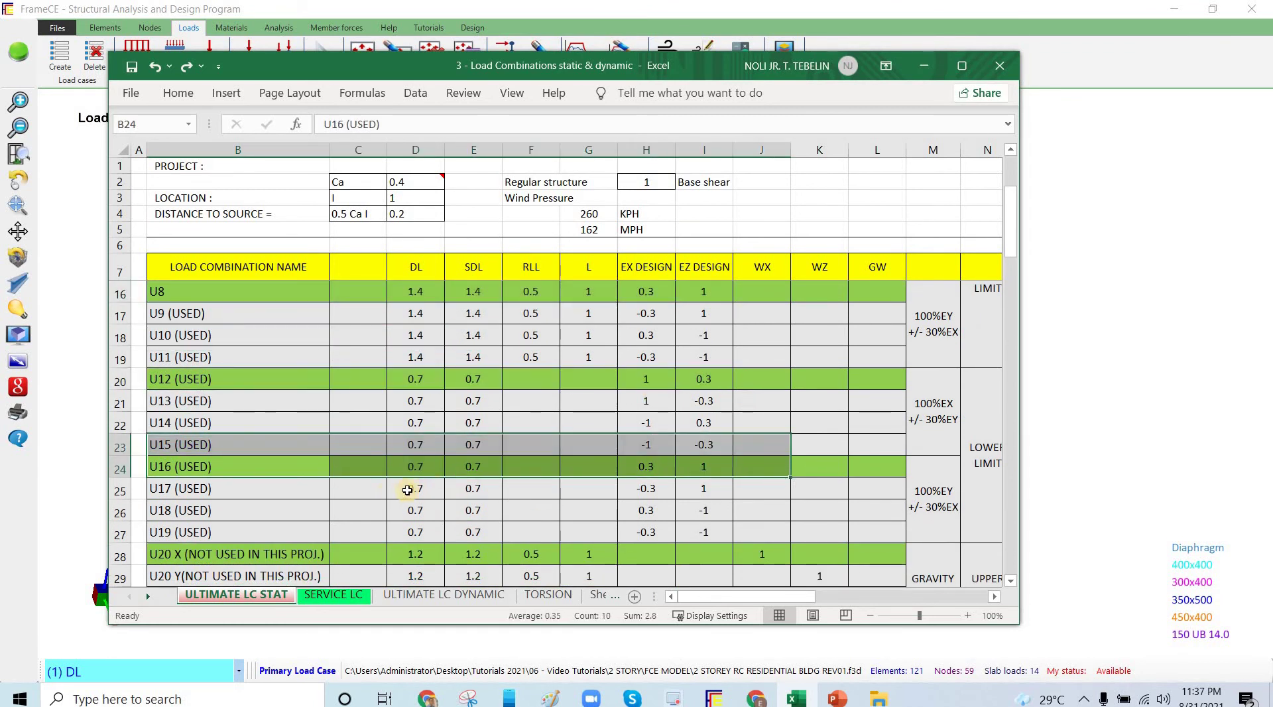
# Highlight the lower limit wind combinations U22 X and U22 Y through the WZ column, and reposition the workbook window
pyautogui.scroll(-3, 389, 488)
pyautogui.moveTo(199, 467); pyautogui.dragTo(819, 489)
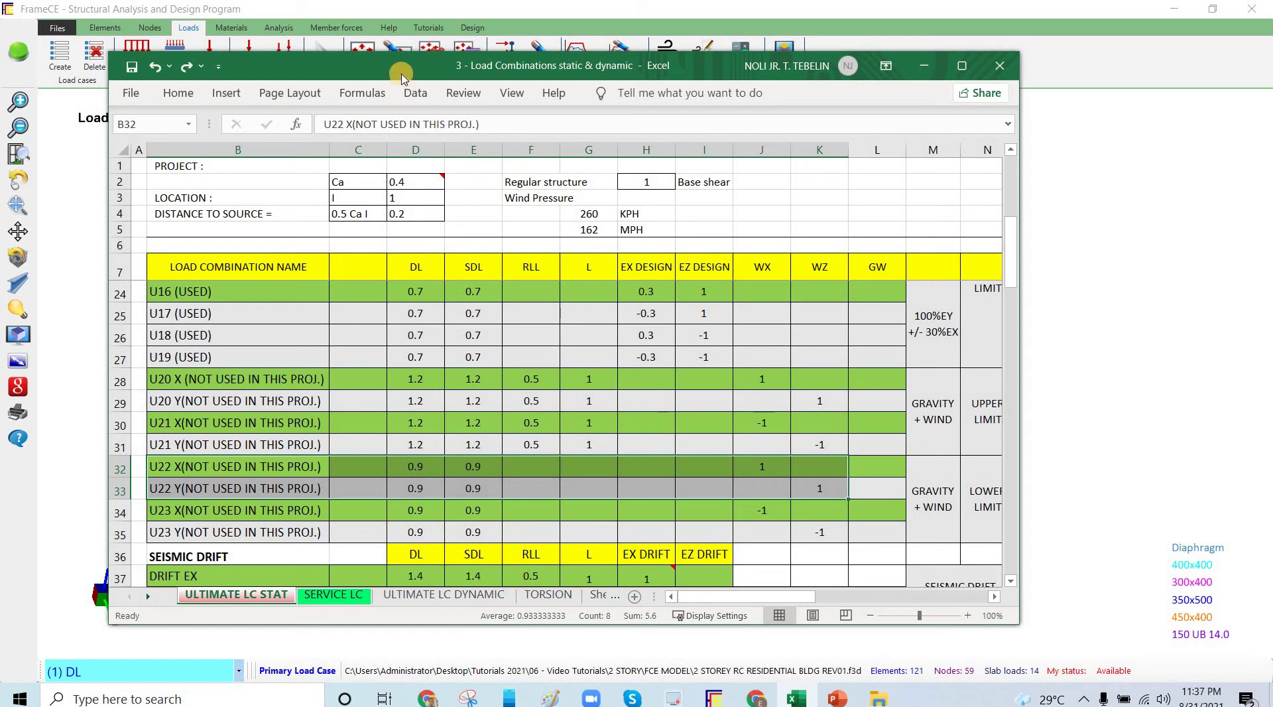
pyautogui.moveTo(386, 65)
pyautogui.mouseDown()
pyautogui.moveTo(424, 87)
pyautogui.moveTo(395, 61)
pyautogui.mouseUp()
pyautogui.click(652, 463)
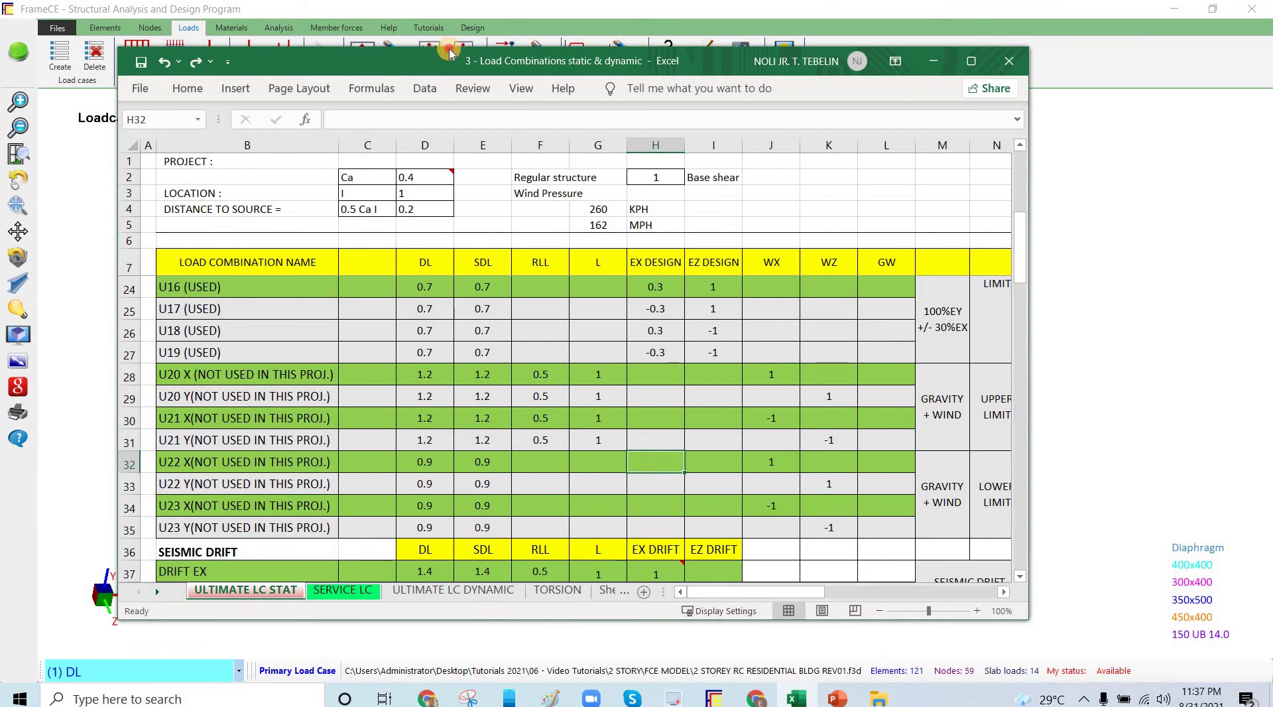
pyautogui.moveTo(449, 53); pyautogui.dragTo(467, 47)
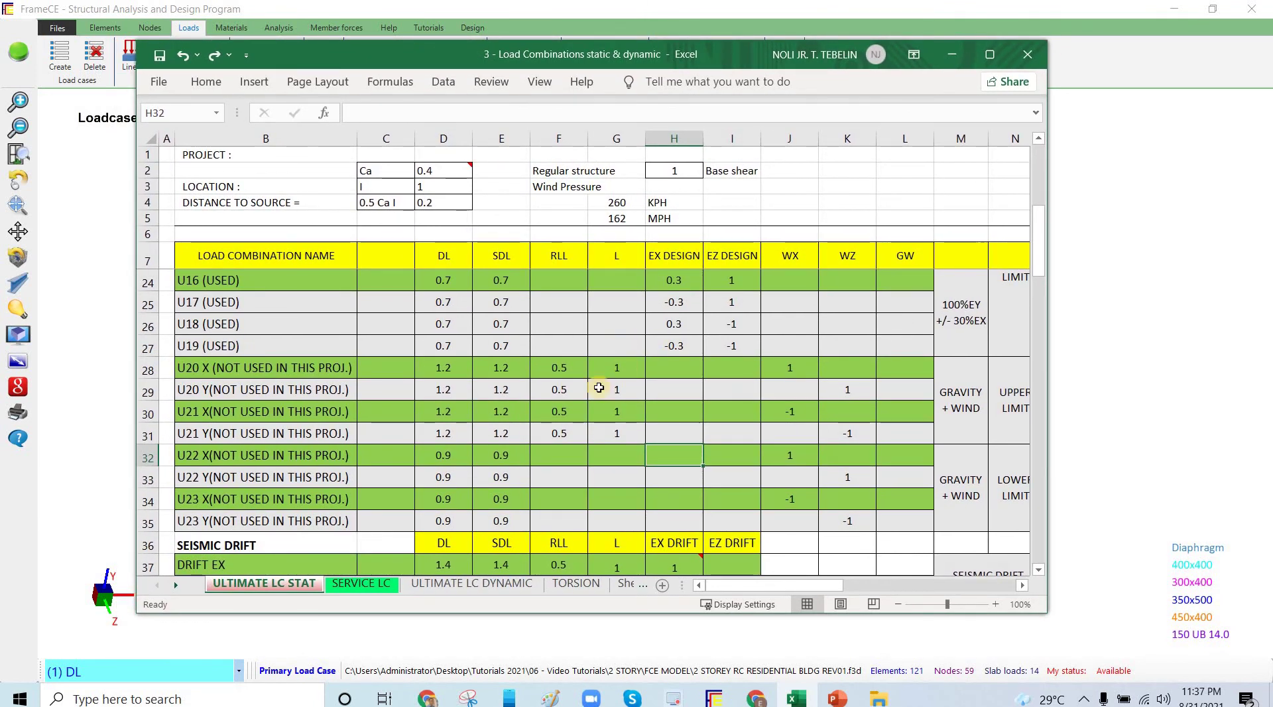
# Review the gravity combinations UGRAV 1 to U3 and the EX and EZ DESIGN factors of U4 to U11
pyautogui.scroll(5, 621, 355)
pyautogui.moveTo(277, 298); pyautogui.dragTo(646, 341)
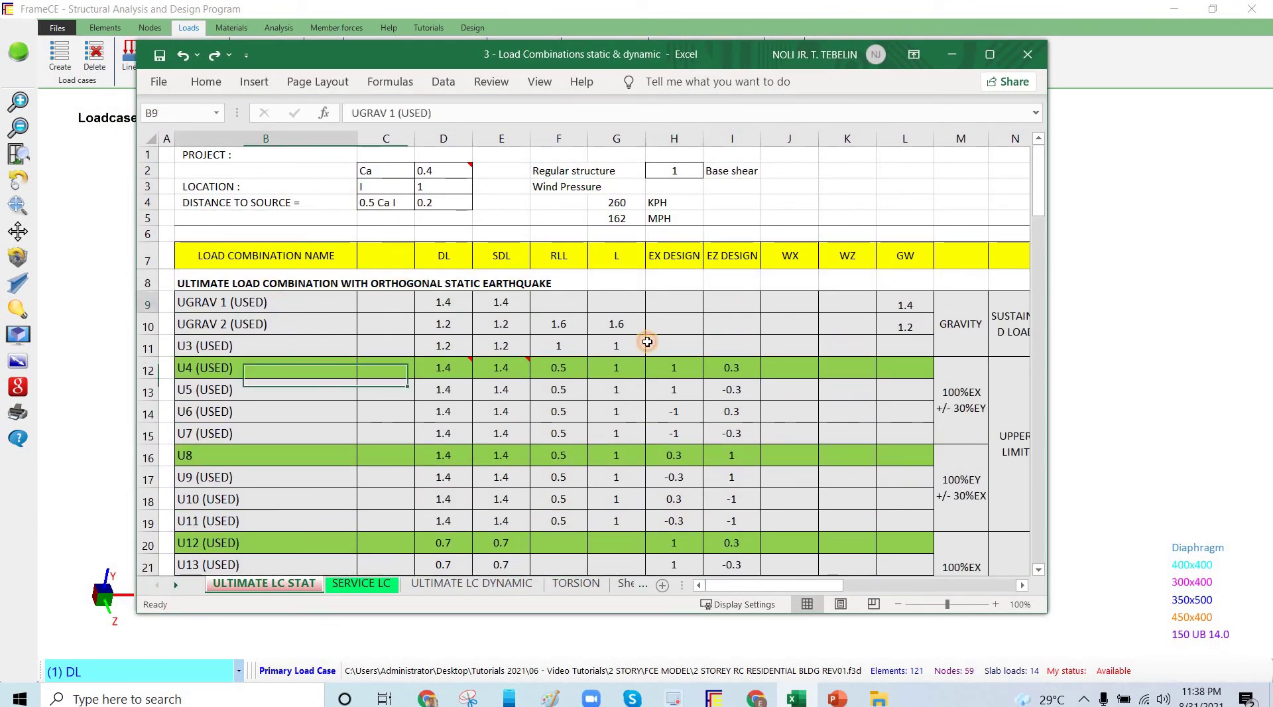
pyautogui.click(640, 396)
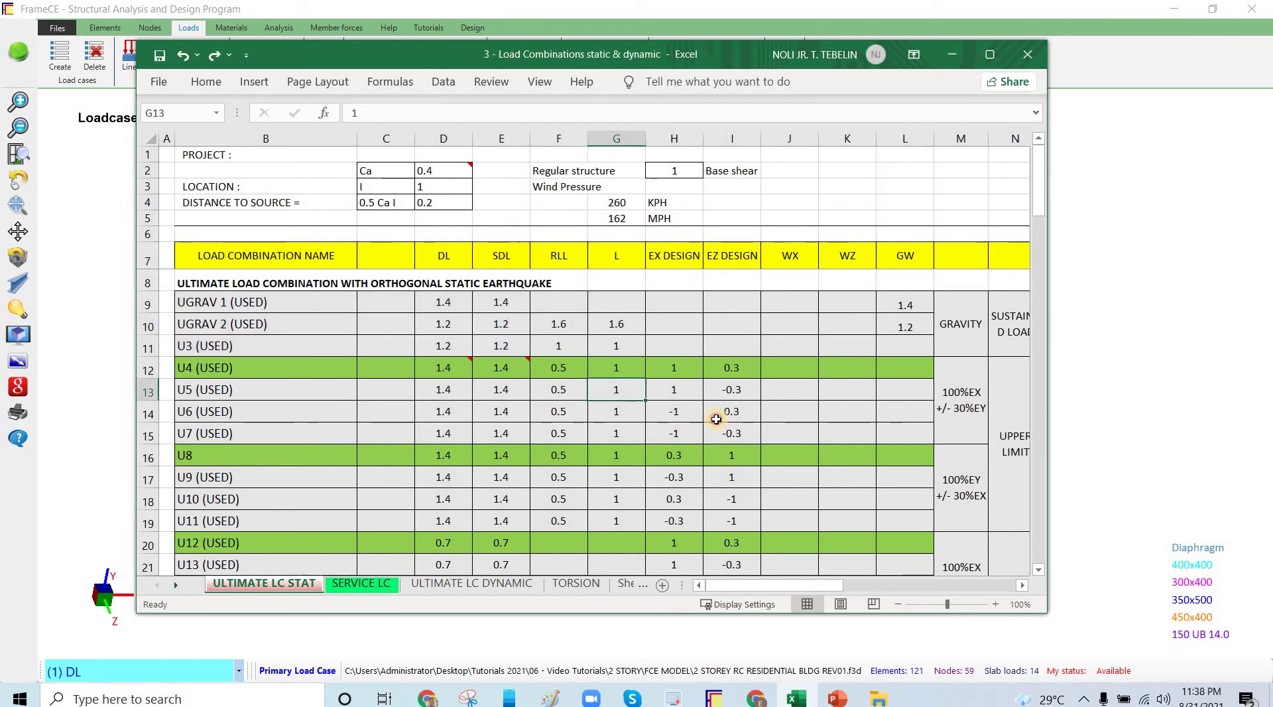
pyautogui.moveTo(675, 365); pyautogui.dragTo(731, 433)
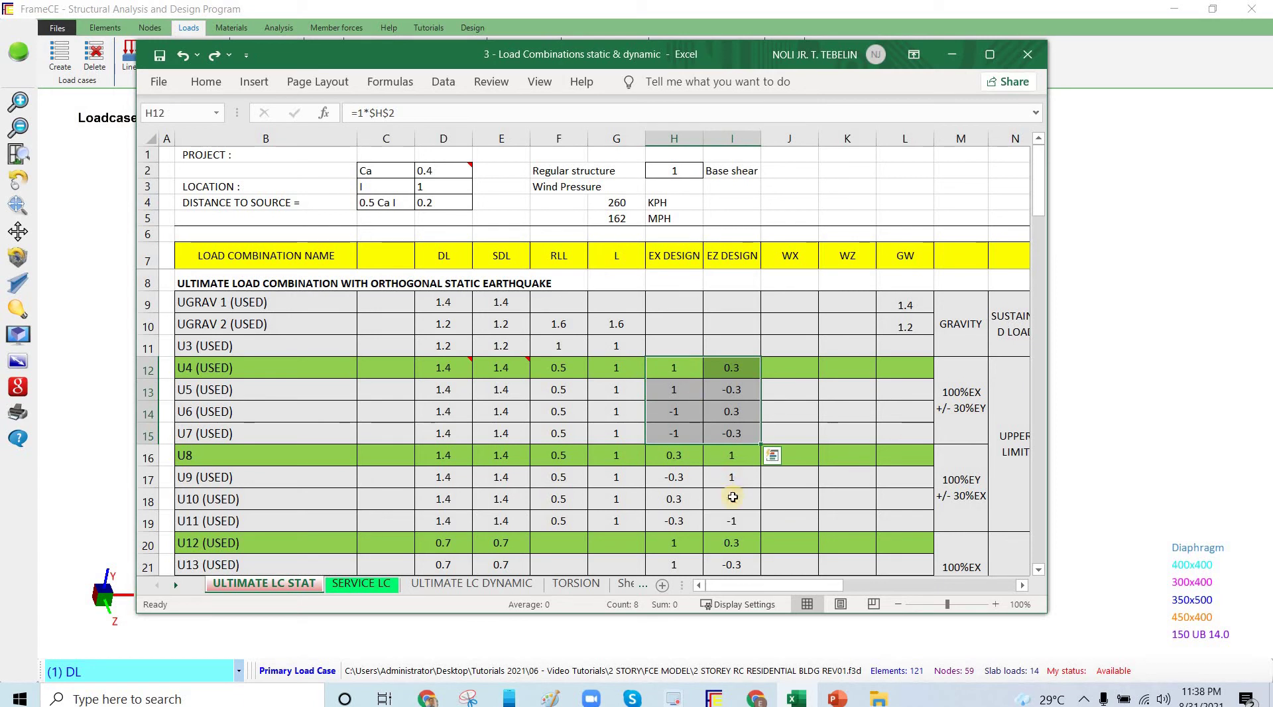
pyautogui.keyDown('shift'); pyautogui.click(734, 521); pyautogui.keyUp('shift')
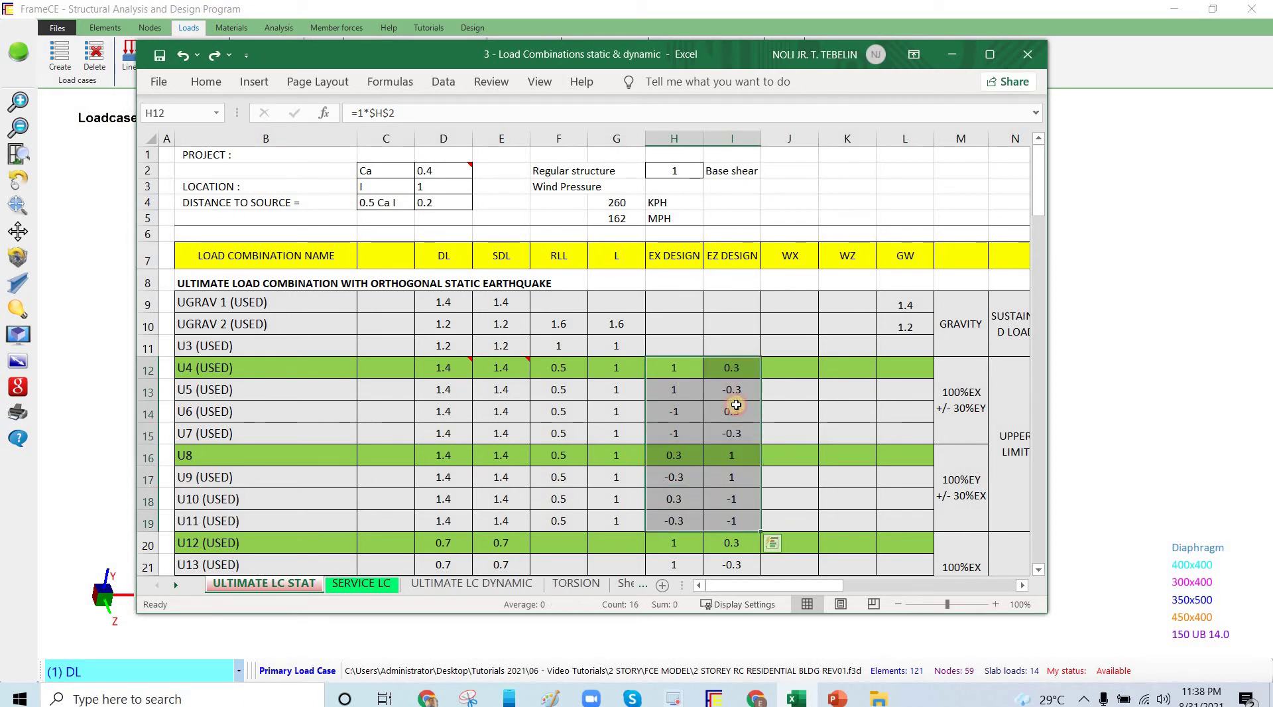
# Compare the EZ DESIGN factors of U4 to U7 with the EX DESIGN factors of U8 to U11
pyautogui.click(732, 366)
pyautogui.keyDown('shift'); pyautogui.click(733, 430); pyautogui.keyUp('shift')
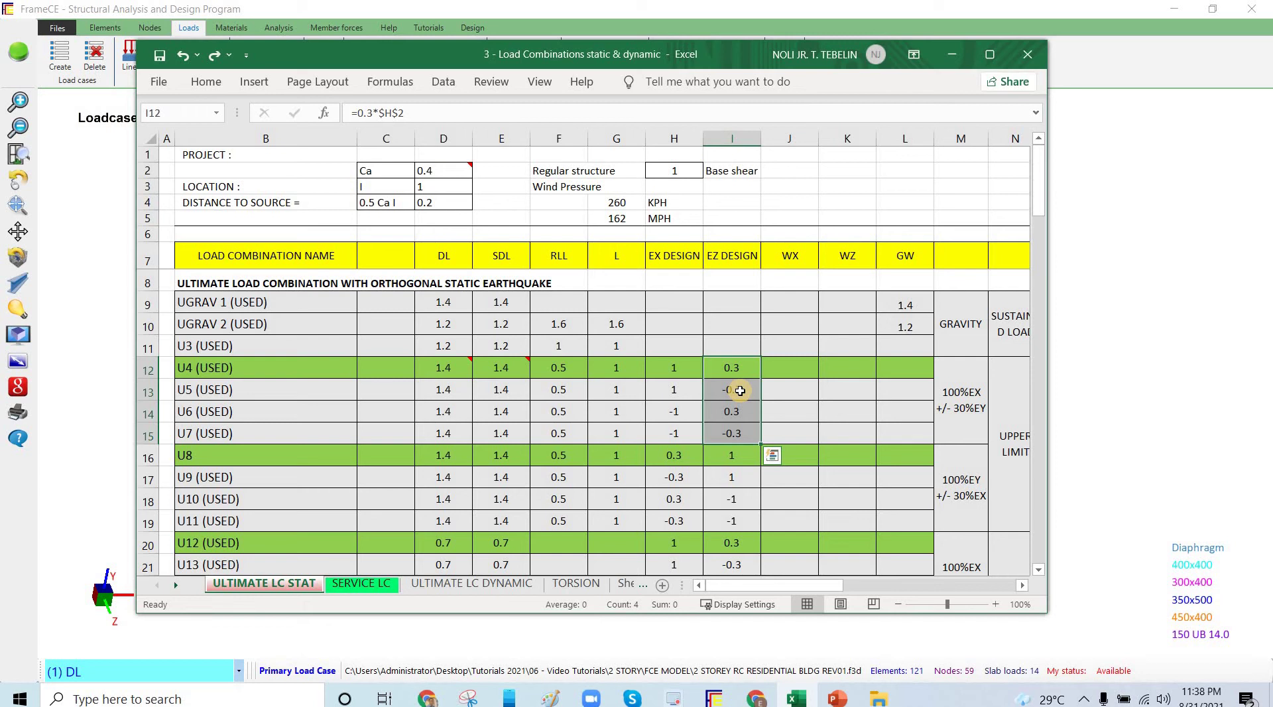
pyautogui.click(675, 454)
pyautogui.keyDown('shift'); pyautogui.click(687, 512); pyautogui.keyUp('shift')
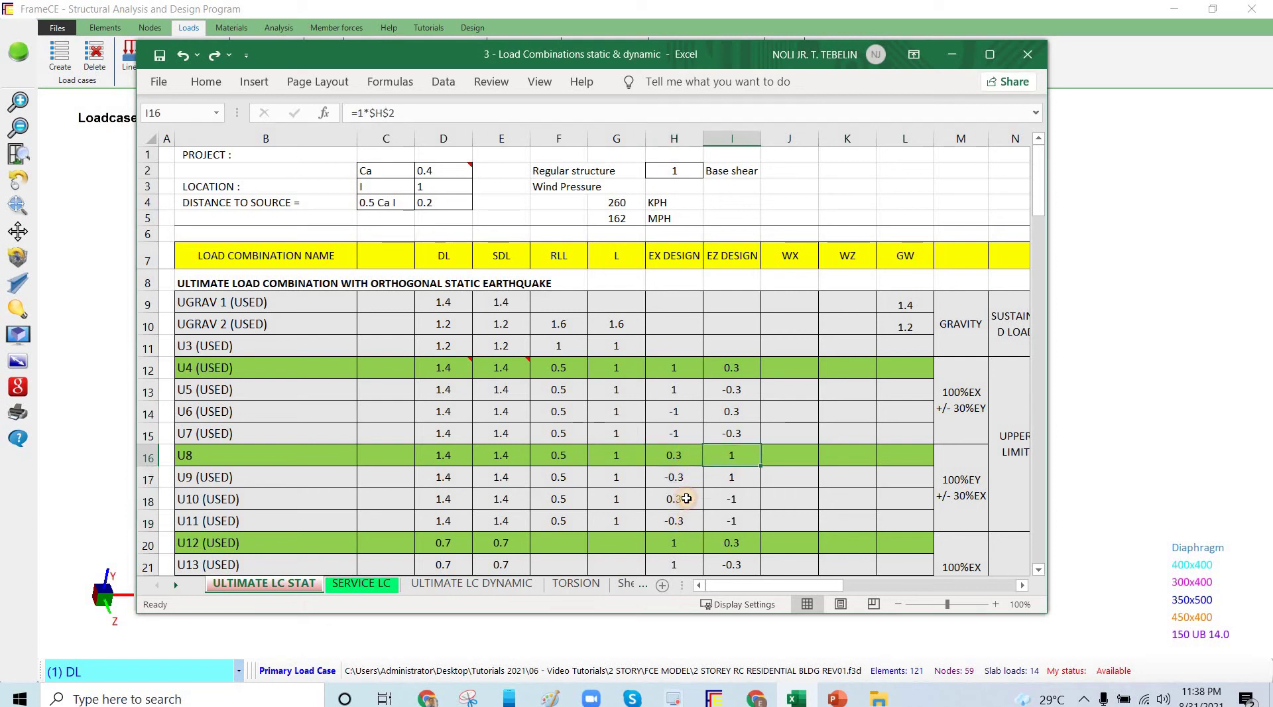
pyautogui.moveTo(733, 369); pyautogui.dragTo(739, 425)
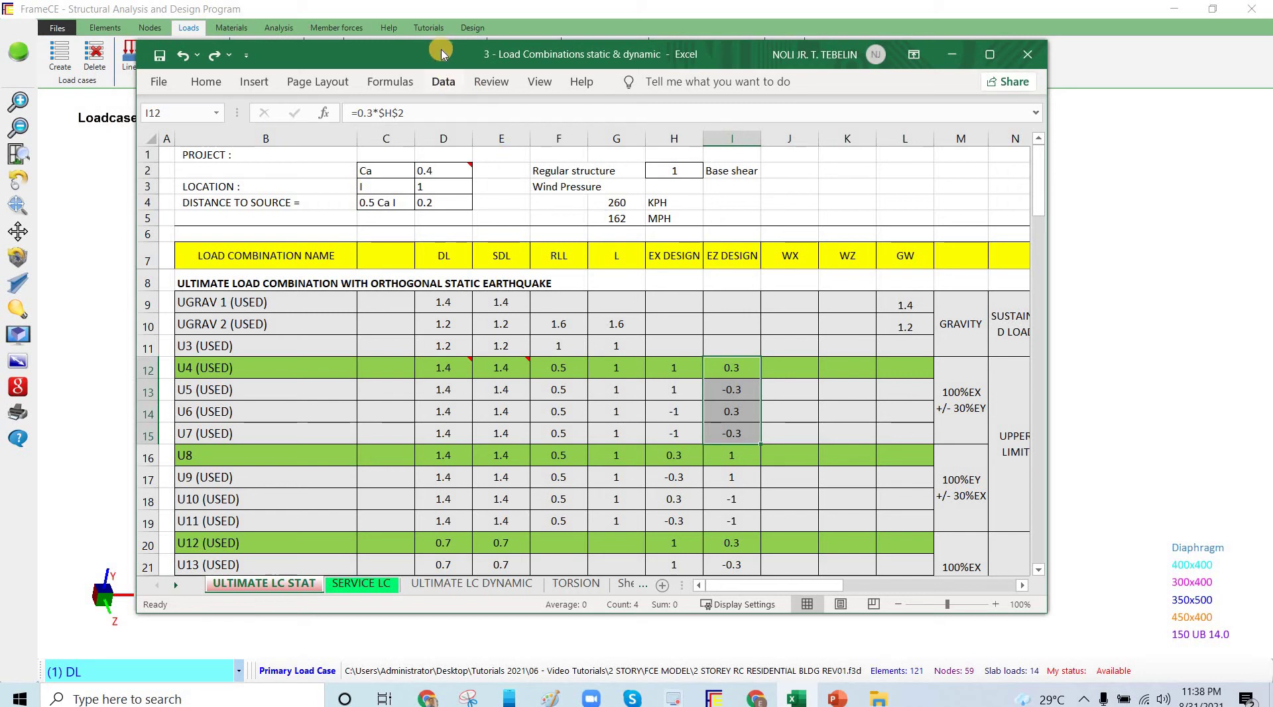
# Move the workbook off the FrameCE model and open the load case creation dialog in FrameCE
pyautogui.click(483, 58)
pyautogui.moveTo(483, 59); pyautogui.dragTo(1271, 66)
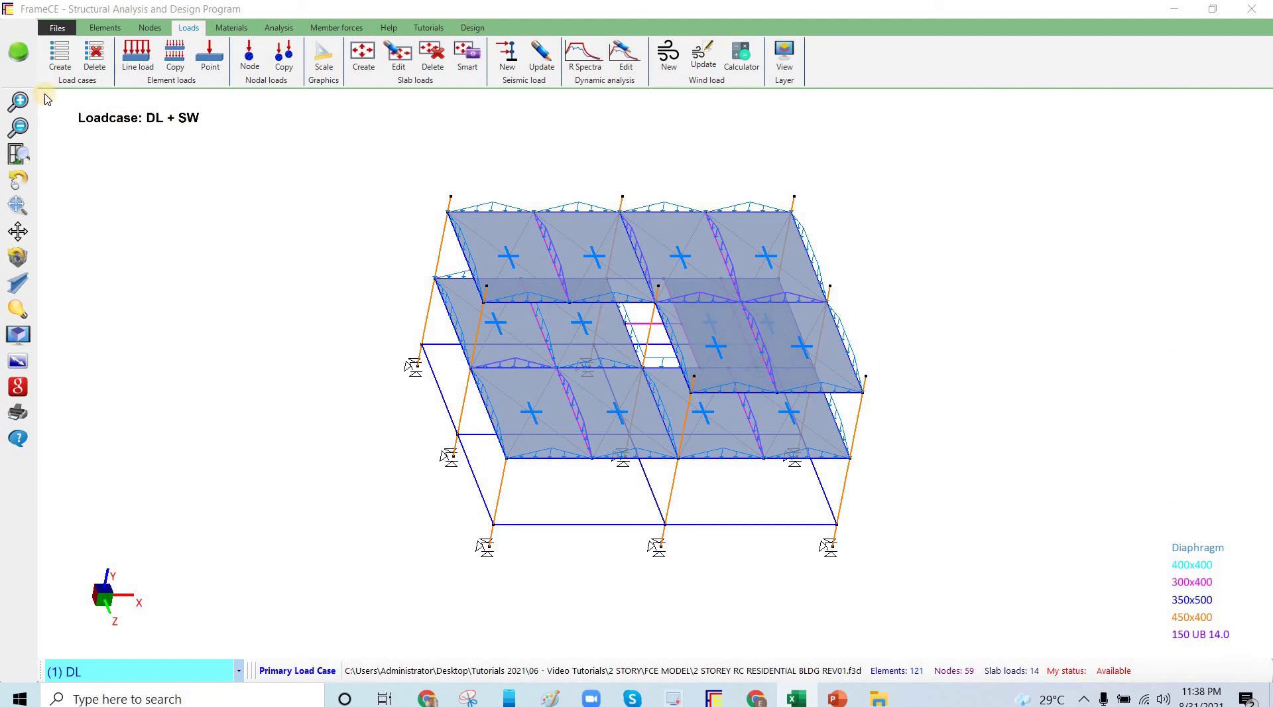
pyautogui.click(58, 73)
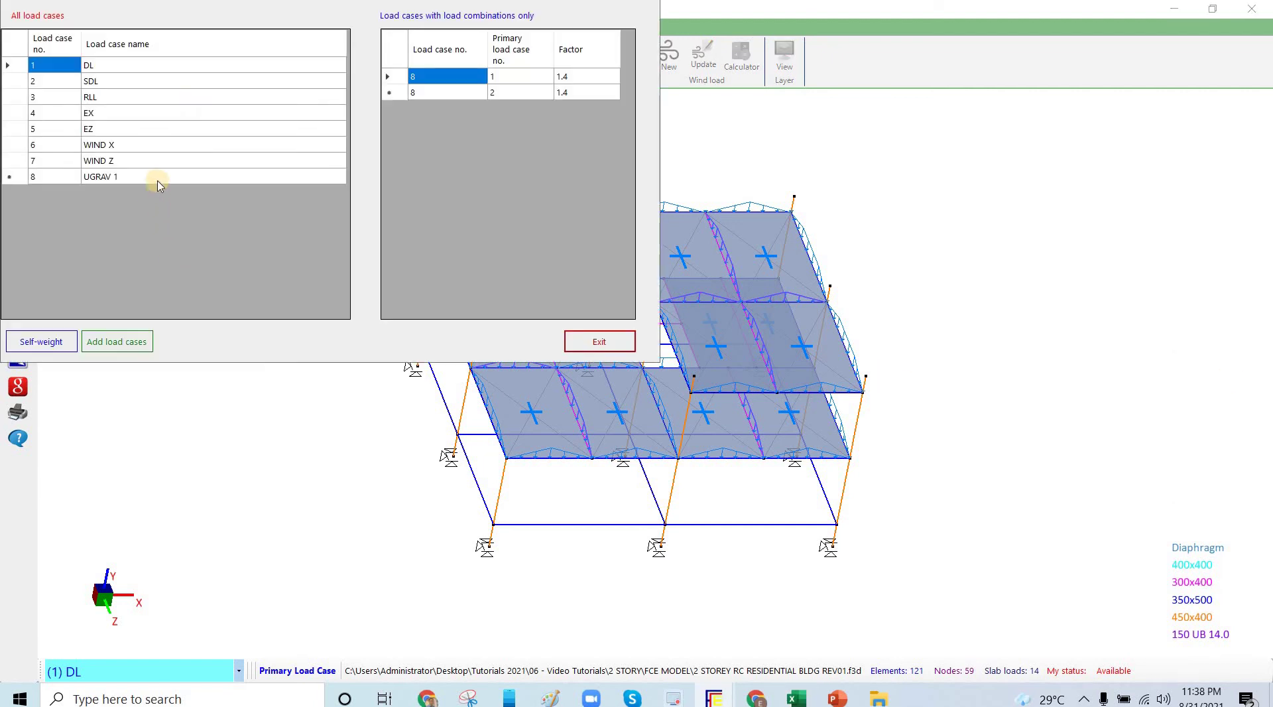
# Start a new load case of the Combination type and title it UGRAV 2
pyautogui.click(104, 343)
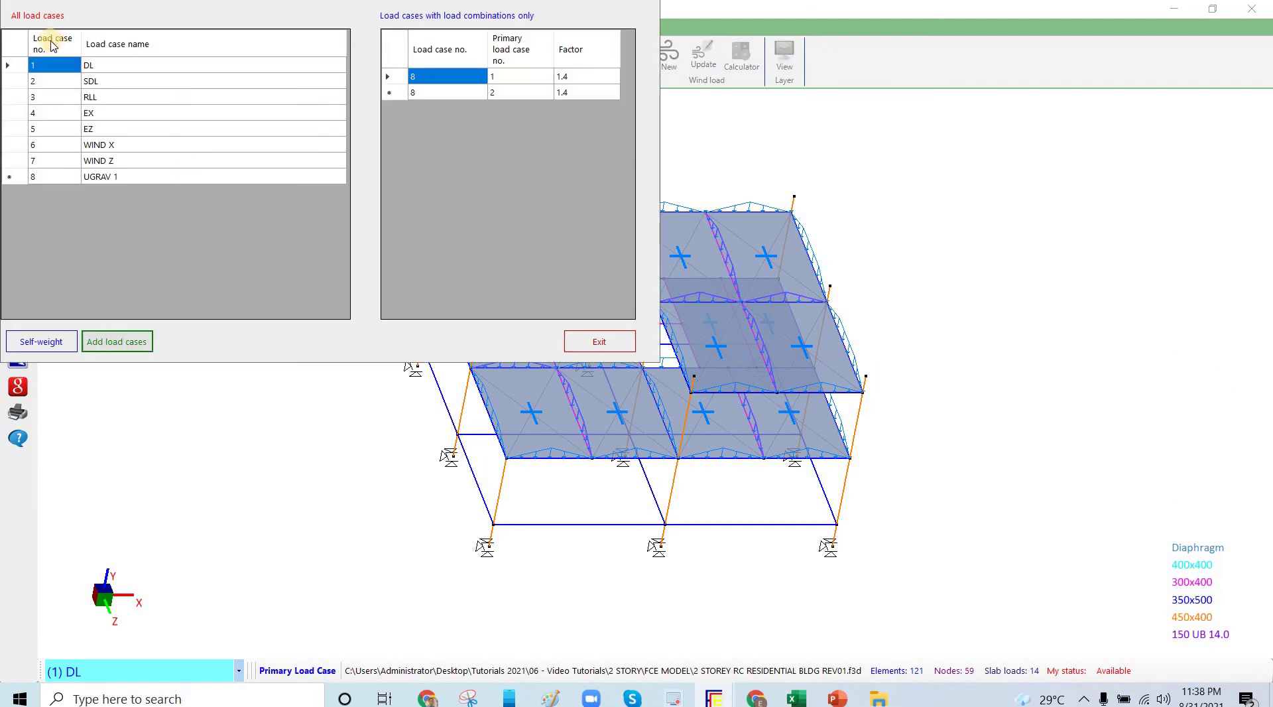
pyautogui.click(155, 31)
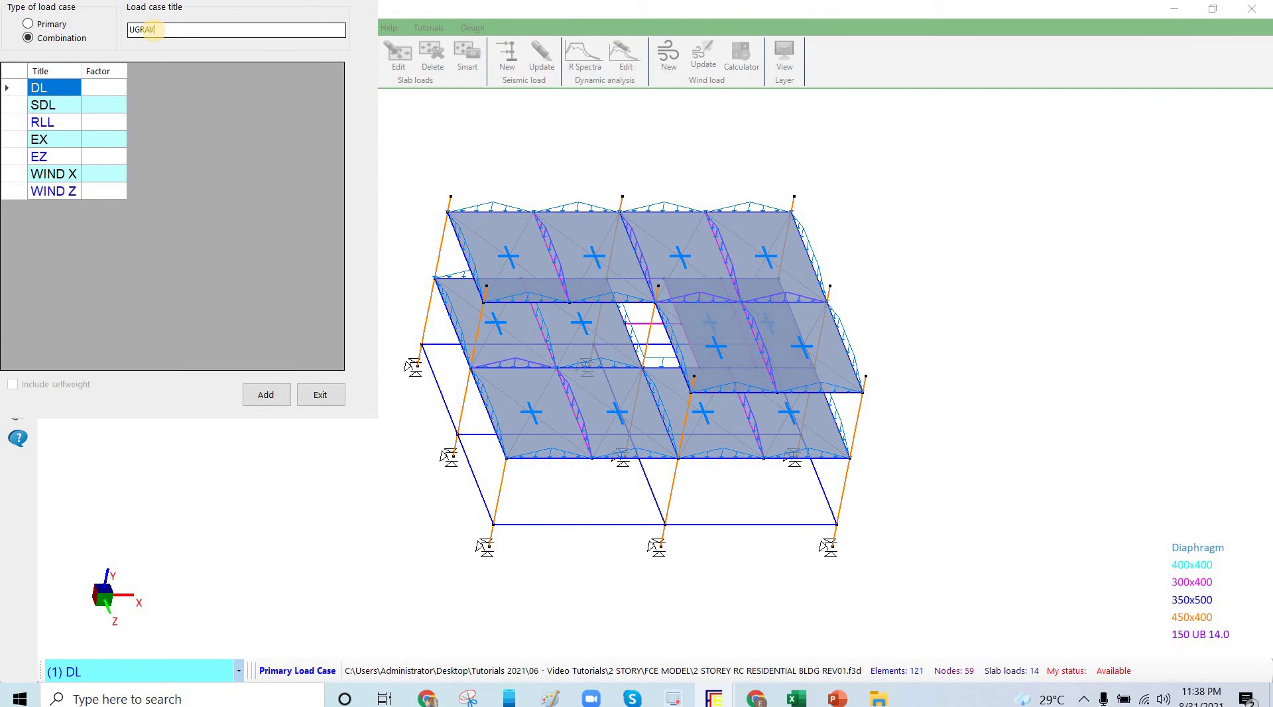
pyautogui.write('UGRAV 2')
# Give UGRAV 2 factors of 1.2 for DL, 1.2 for SDL and 1.6 for RLL, add it, and check its listed factors
pyautogui.click(92, 90)
pyautogui.click(93, 90)
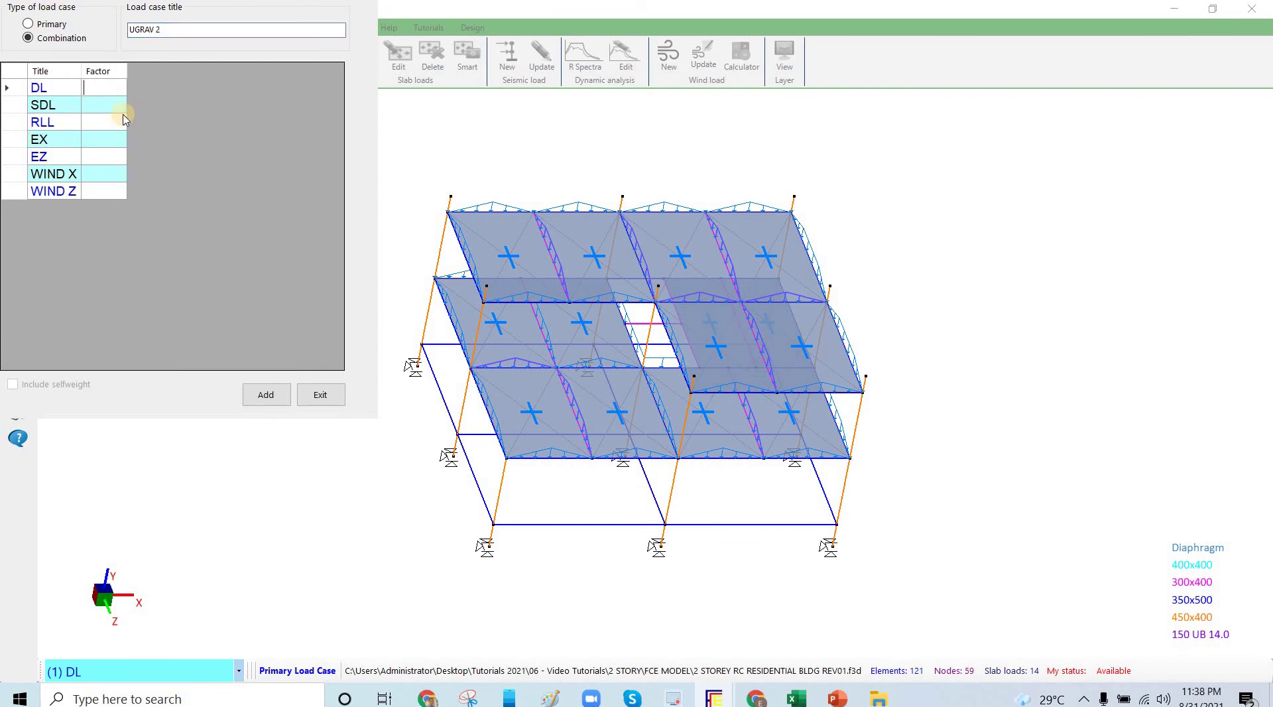
pyautogui.press('Return')
pyautogui.click(109, 103)
pyautogui.write('1.2')
pyautogui.click(118, 125)
pyautogui.click(117, 124)
pyautogui.write('1.6')
pyautogui.click(265, 396)
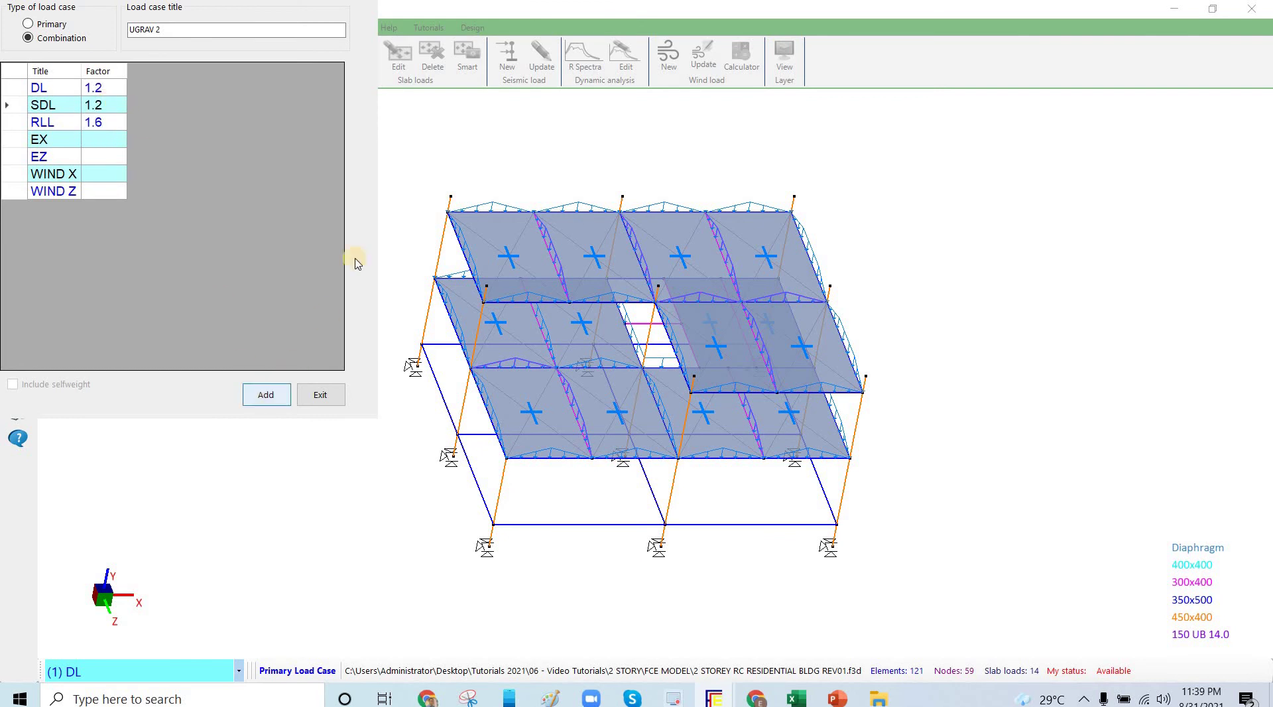
pyautogui.click(583, 93)
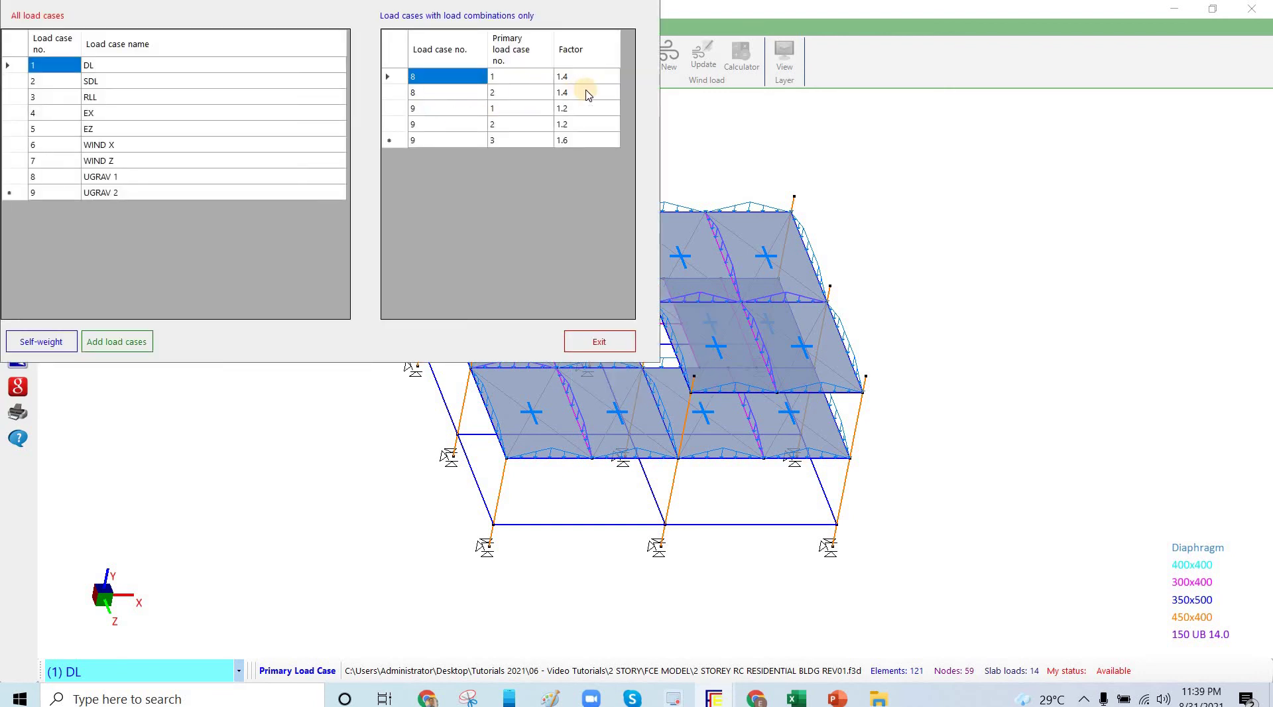
pyautogui.click(564, 140)
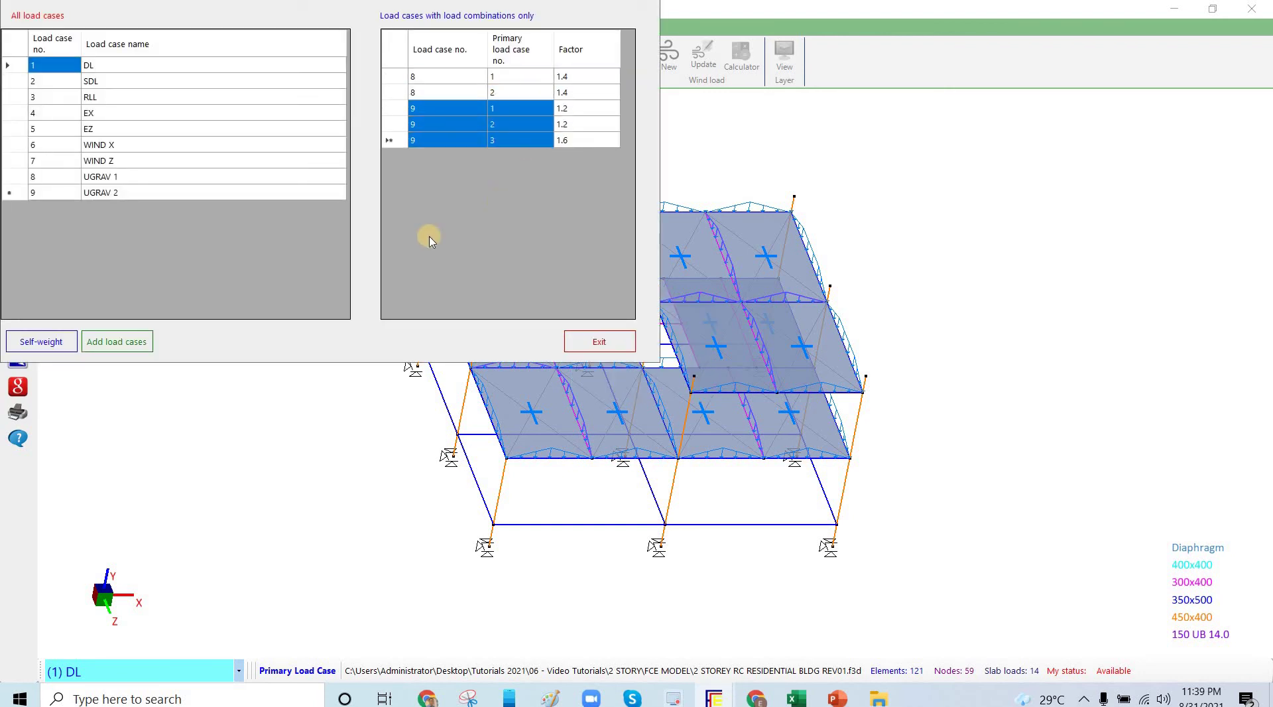
# Add combination U4 with factors of 1.4 for DL and SDL, 0.5 for RLL, 1 for EX and 0.3 for EZ
pyautogui.click(131, 350)
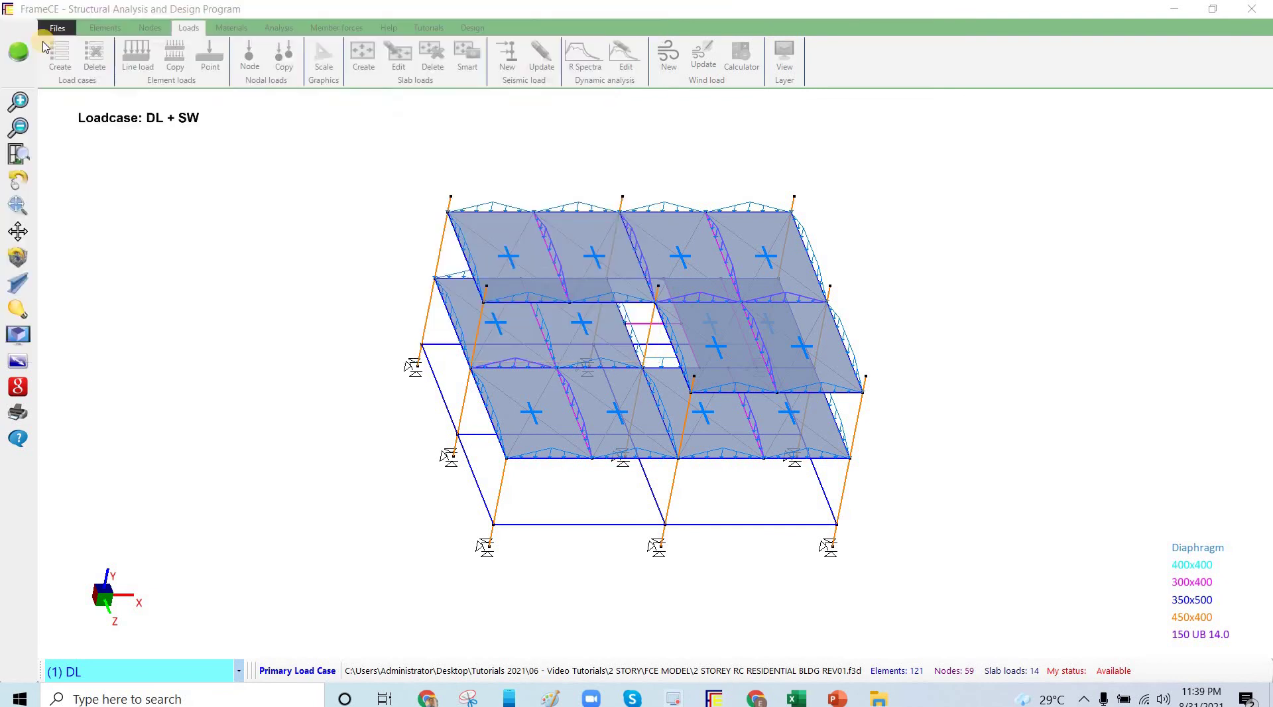
pyautogui.click(157, 33)
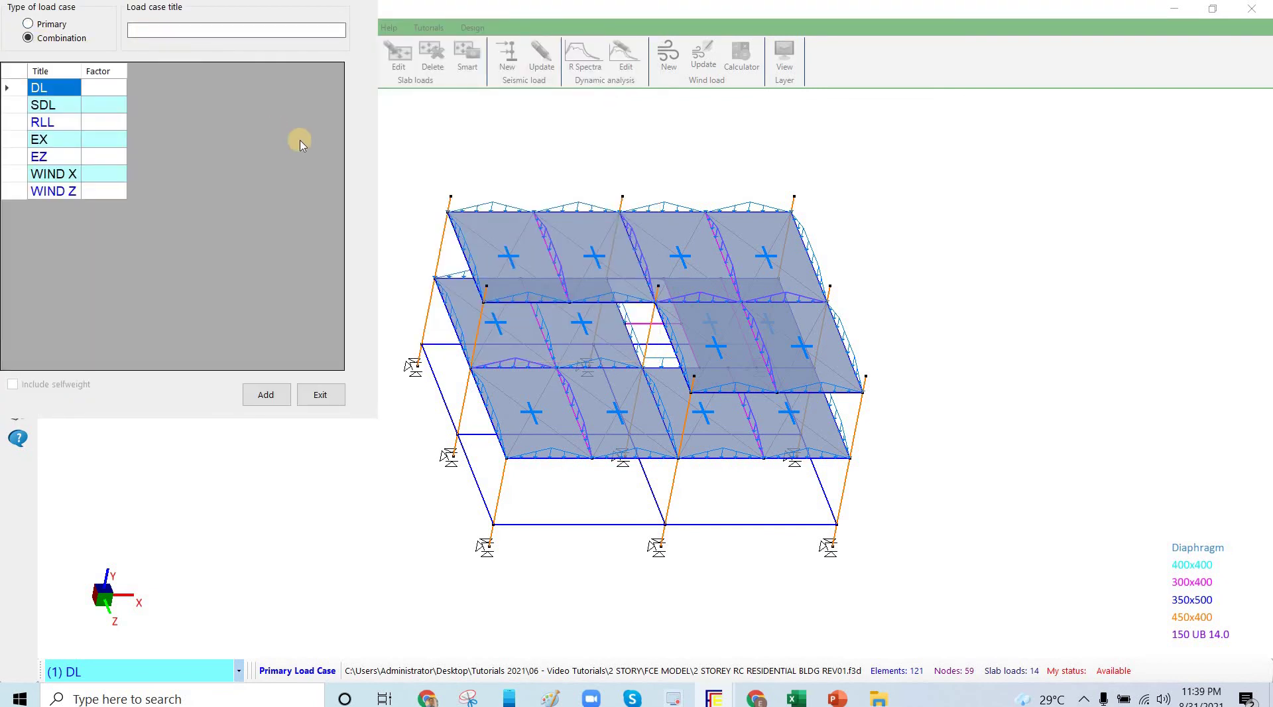
pyautogui.write('U')
pyautogui.click(104, 91)
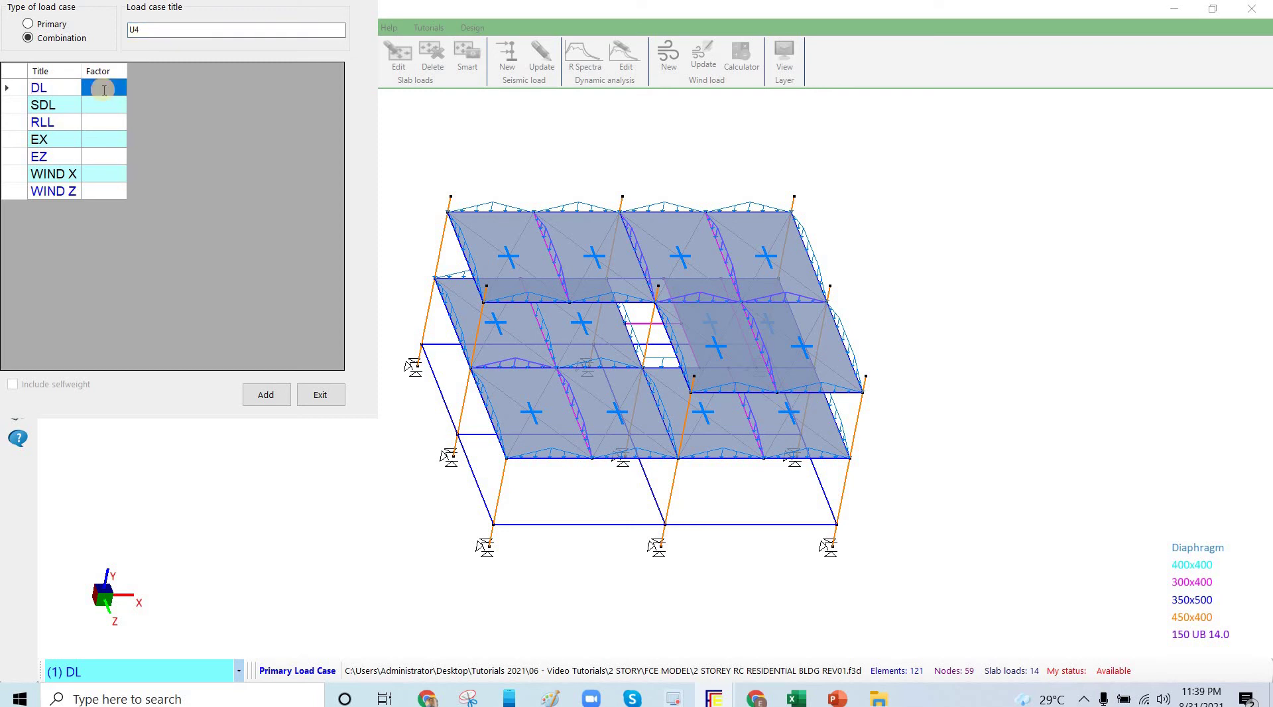
pyautogui.click(104, 90)
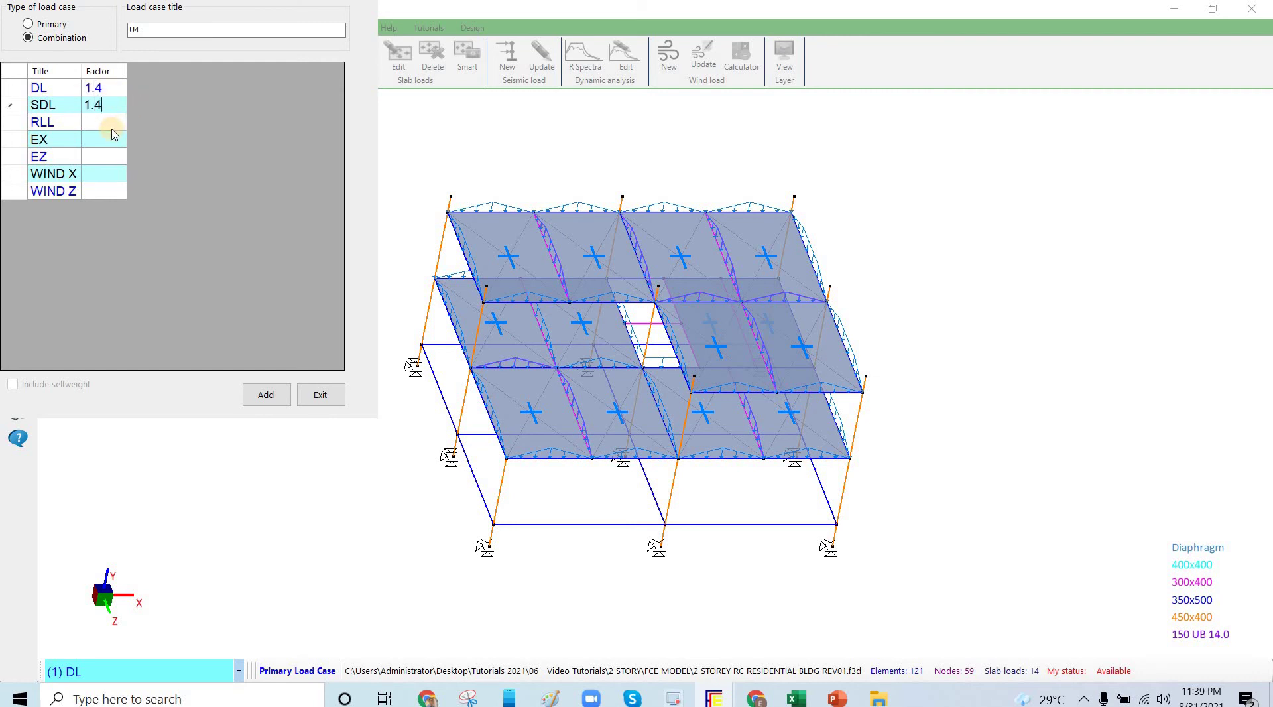
pyautogui.write('1.4')
pyautogui.click(110, 126)
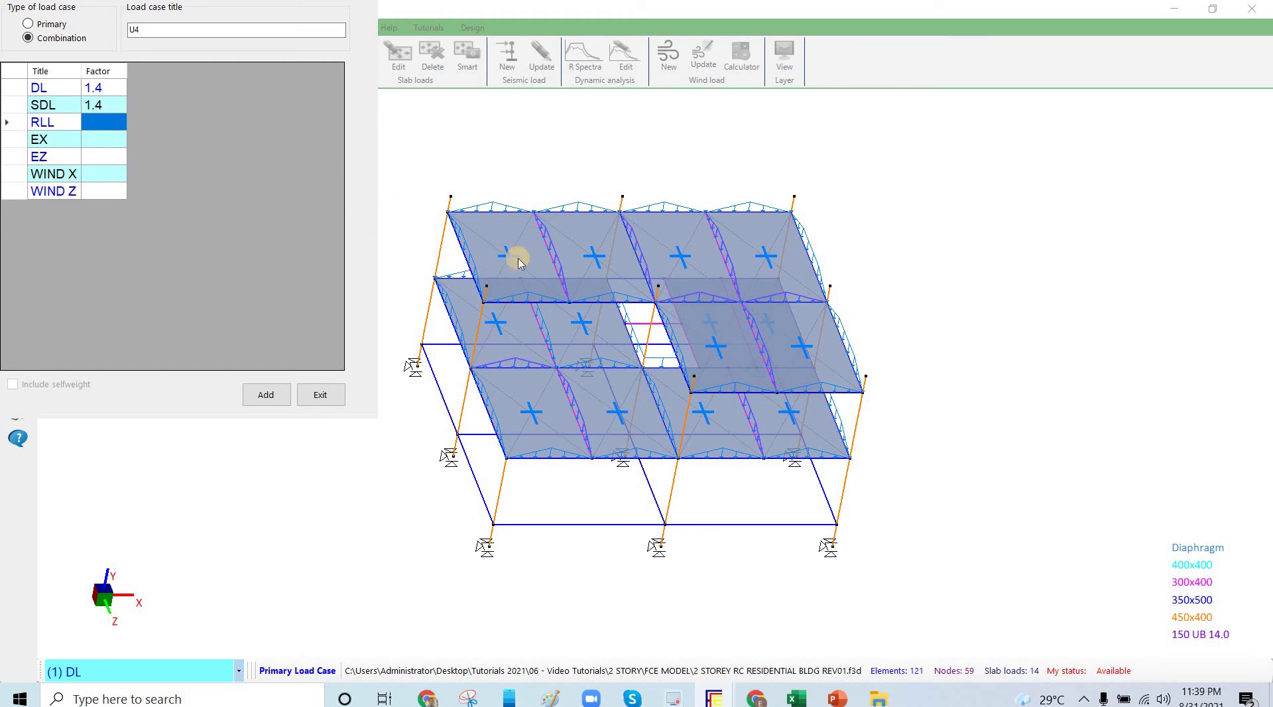
pyautogui.click(109, 127)
pyautogui.write('0.5')
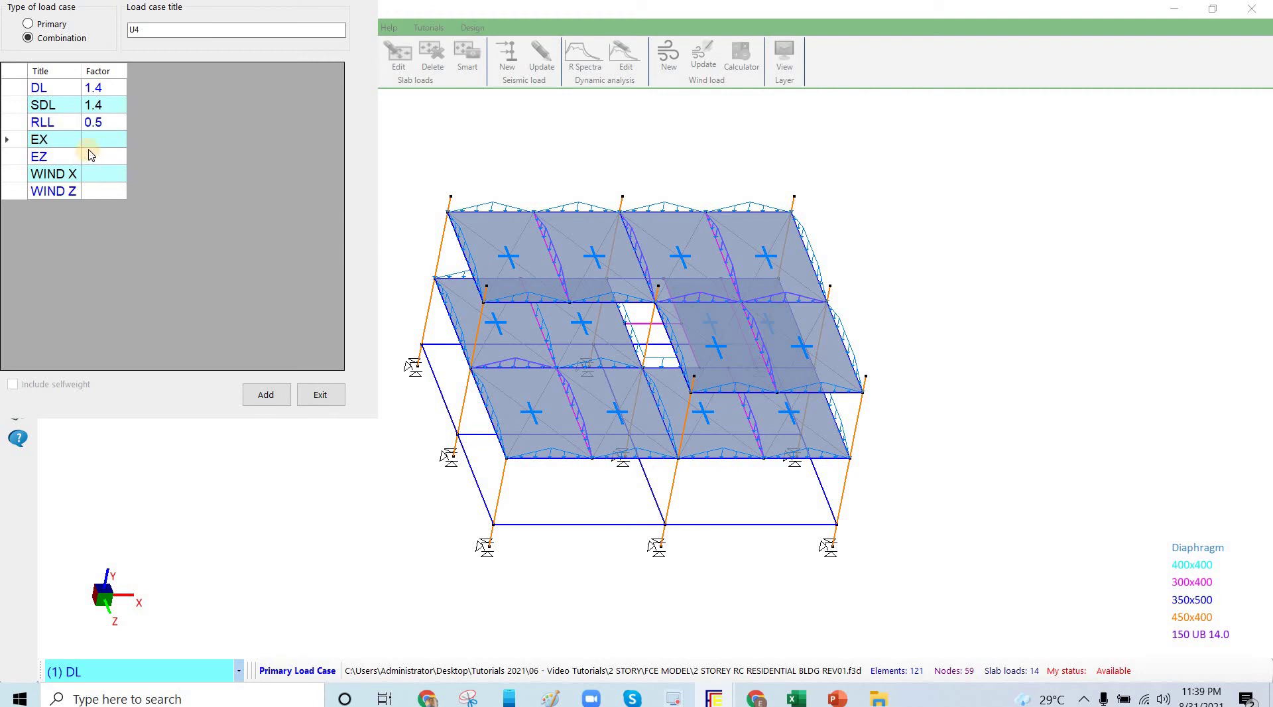
pyautogui.click(105, 154)
pyautogui.click(265, 396)
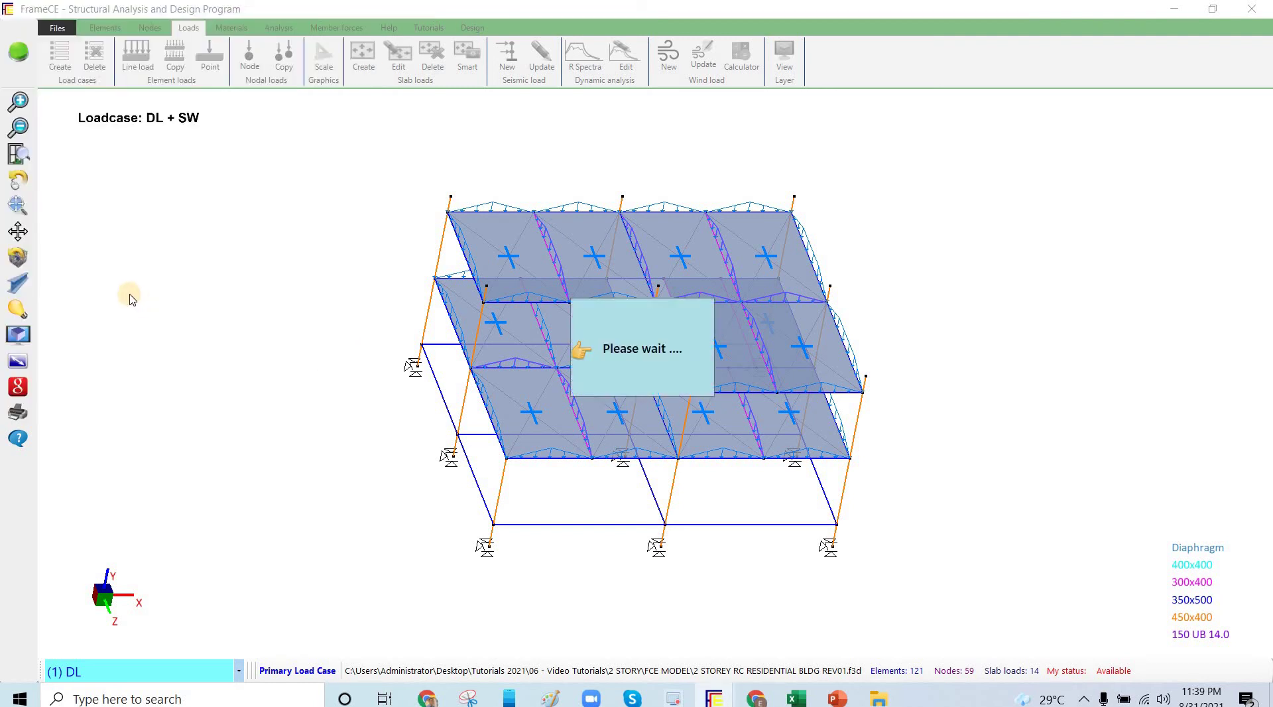
pyautogui.click(129, 211)
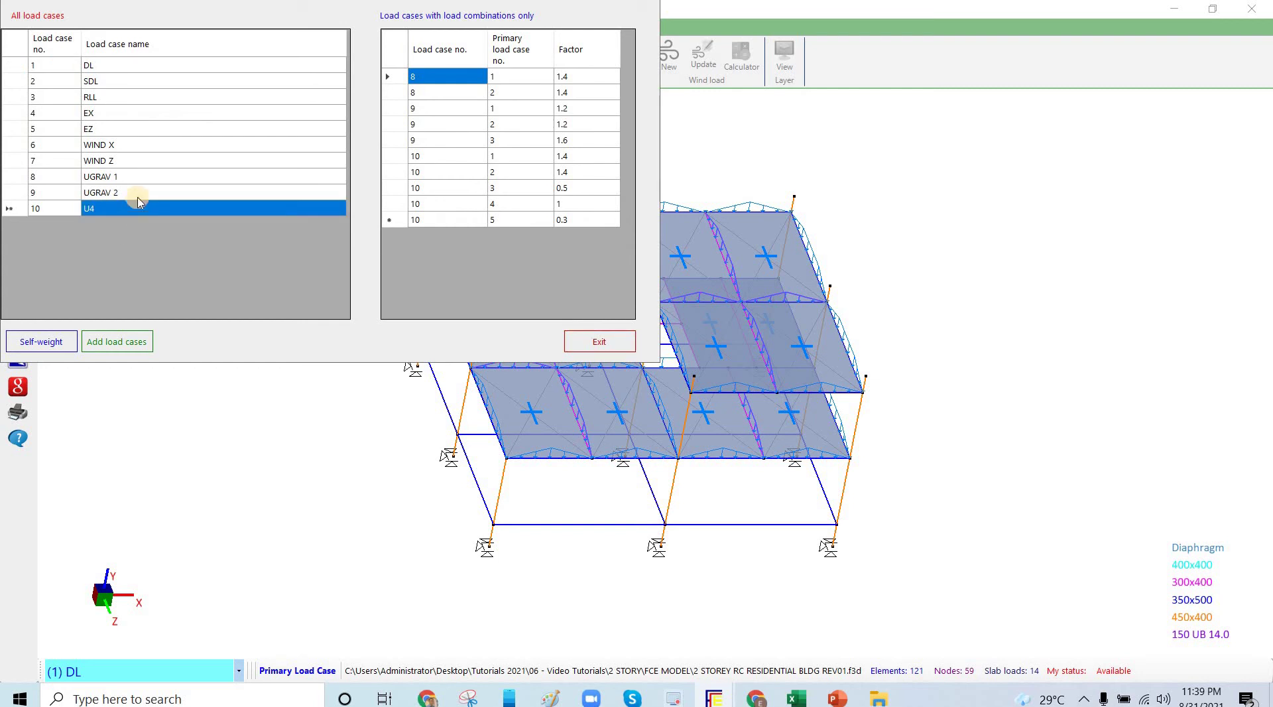
# Add combination U8 with factors of 1.4 for DL and SDL, 0.5 for RLL, 0.3 for EX and 1 for EZ
pyautogui.click(120, 342)
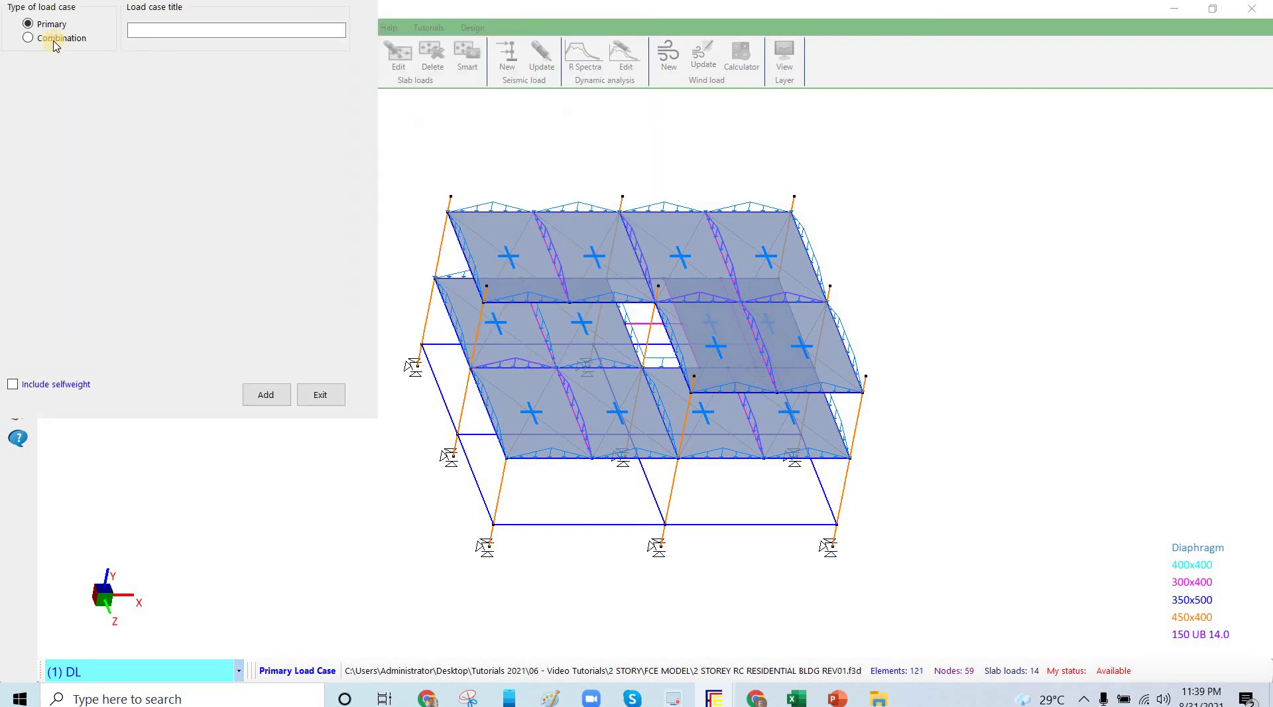
pyautogui.click(171, 26)
pyautogui.write('U8')
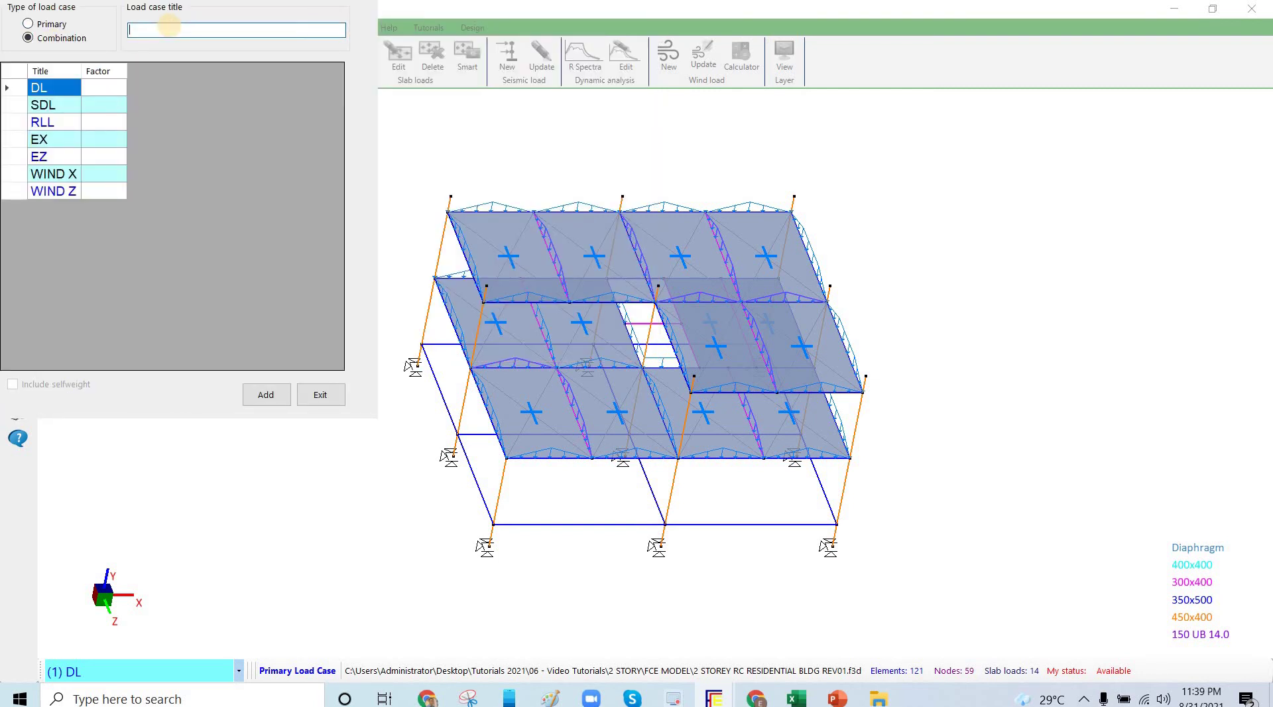
pyautogui.click(114, 89)
pyautogui.write('1.4')
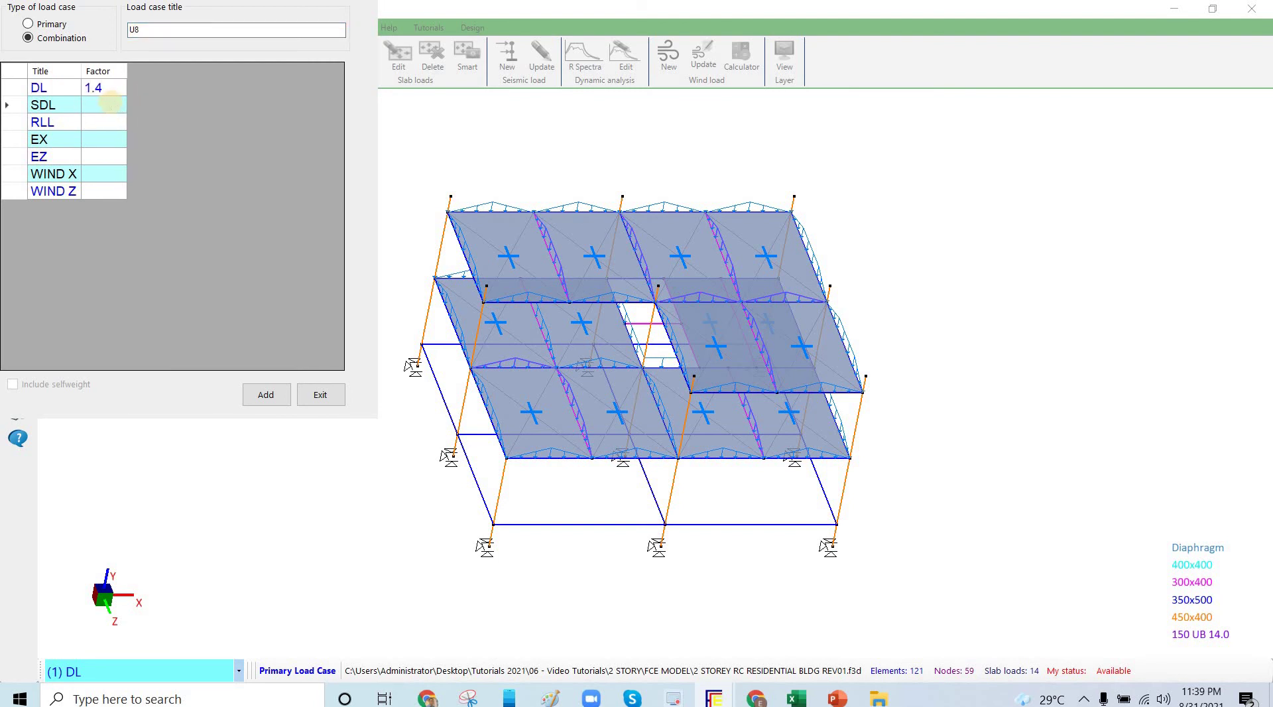
pyautogui.click(106, 122)
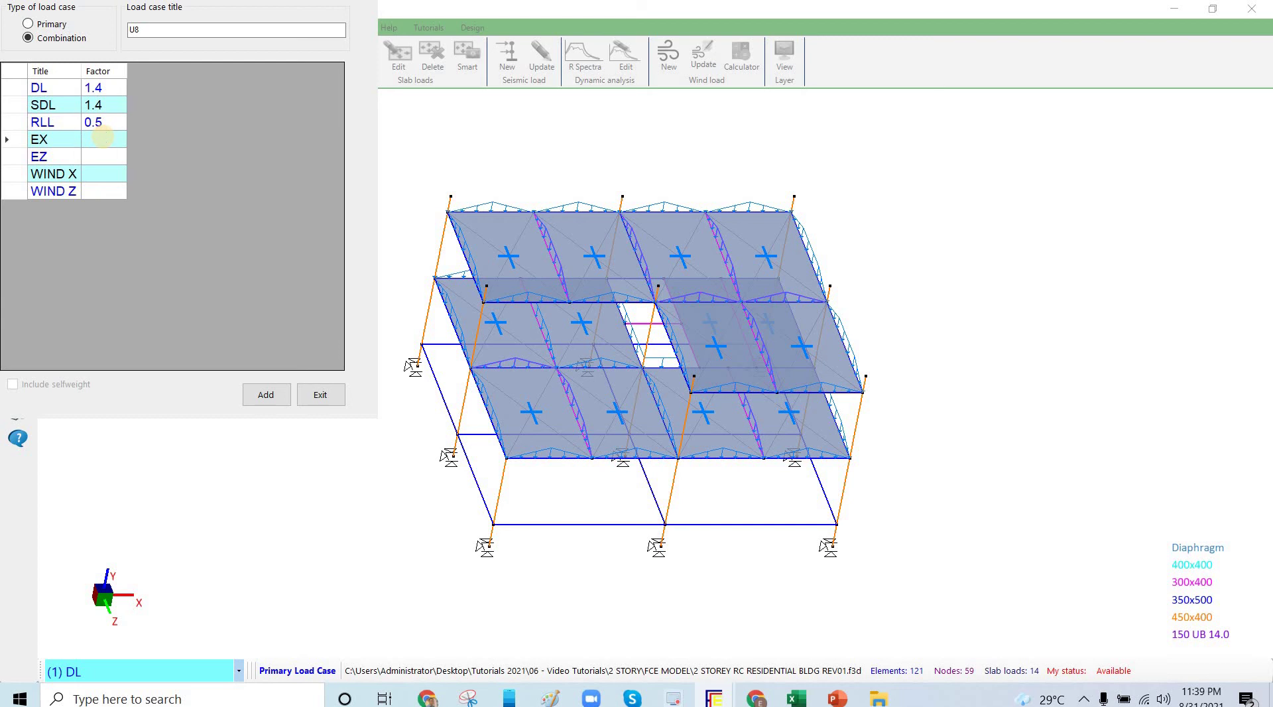
pyautogui.write('0.3')
pyautogui.click(118, 157)
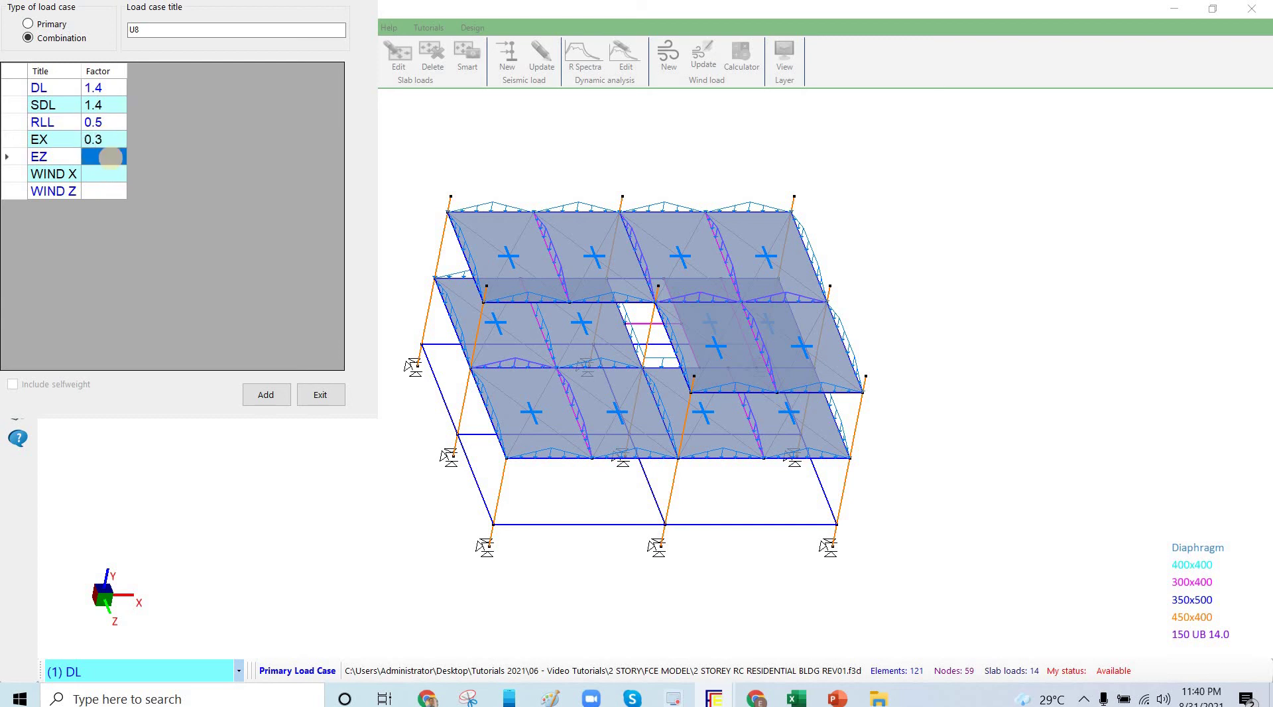
pyautogui.write('1')
pyautogui.click(265, 394)
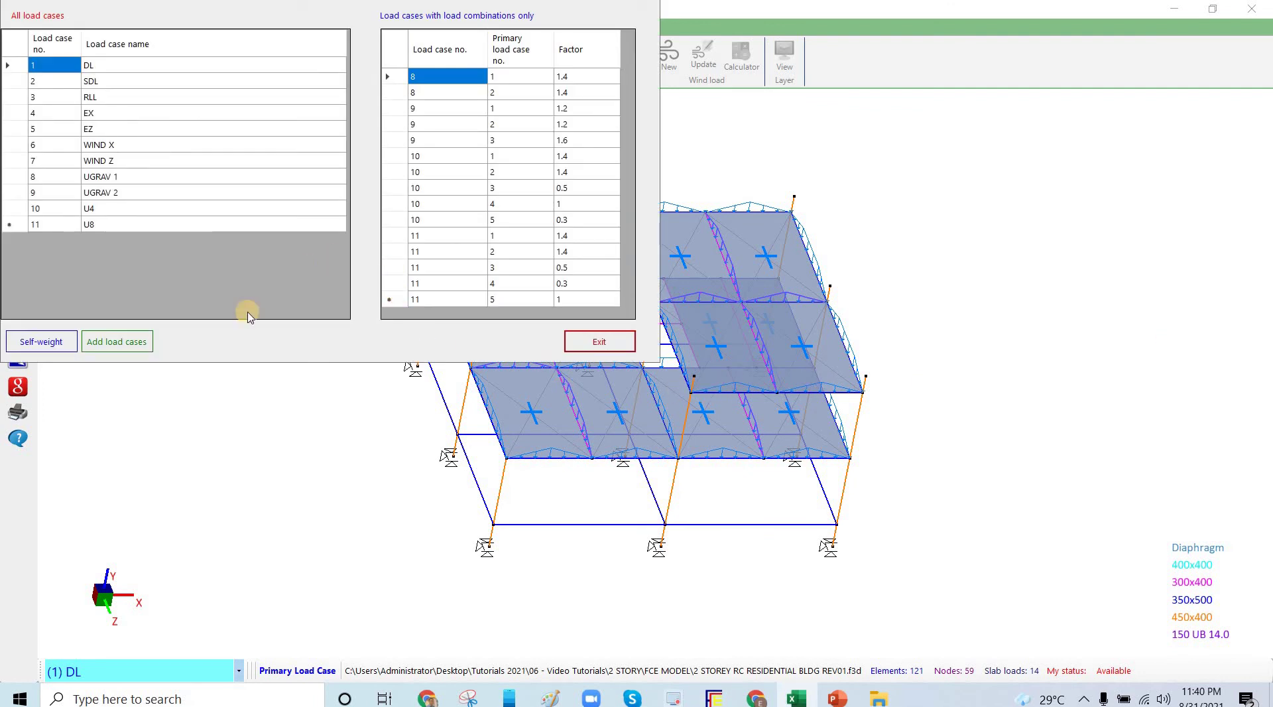
# Add combination U12 with factors of 0.7 for DL and SDL, 1 for EX and 0.3 for EZ
pyautogui.click(137, 349)
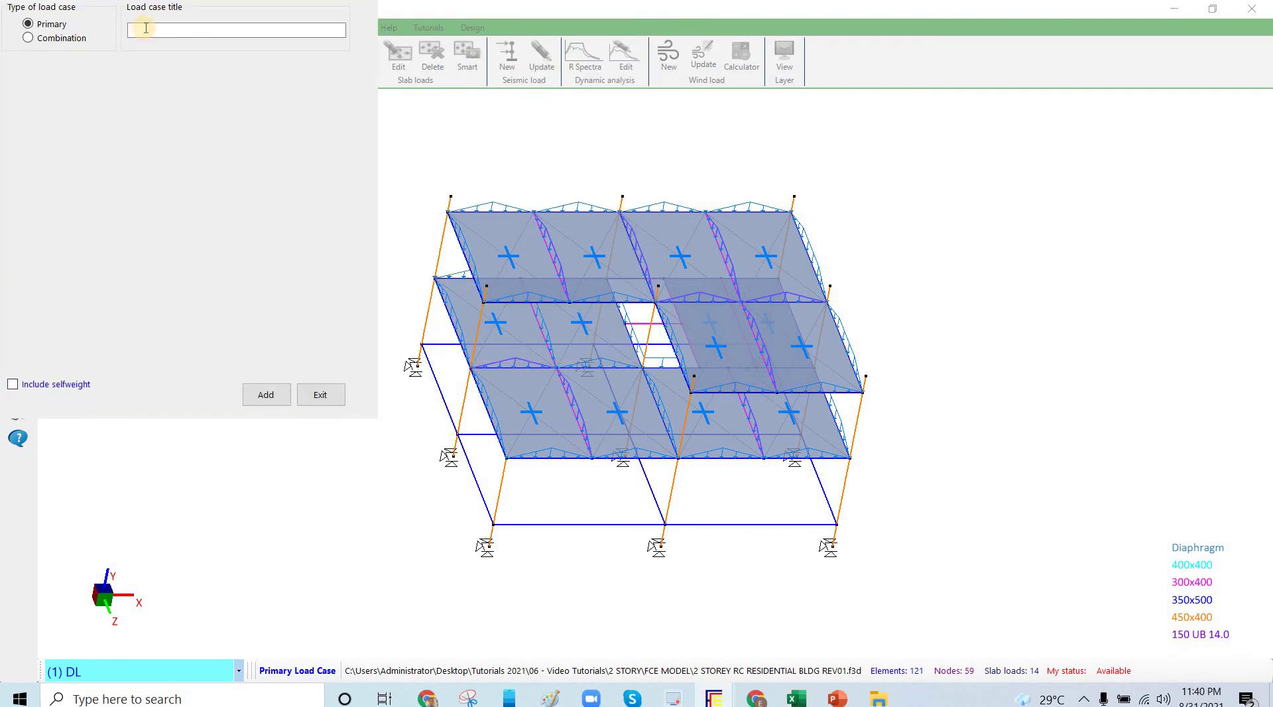
pyautogui.press('Down')
pyautogui.write('U1')
pyautogui.click(112, 87)
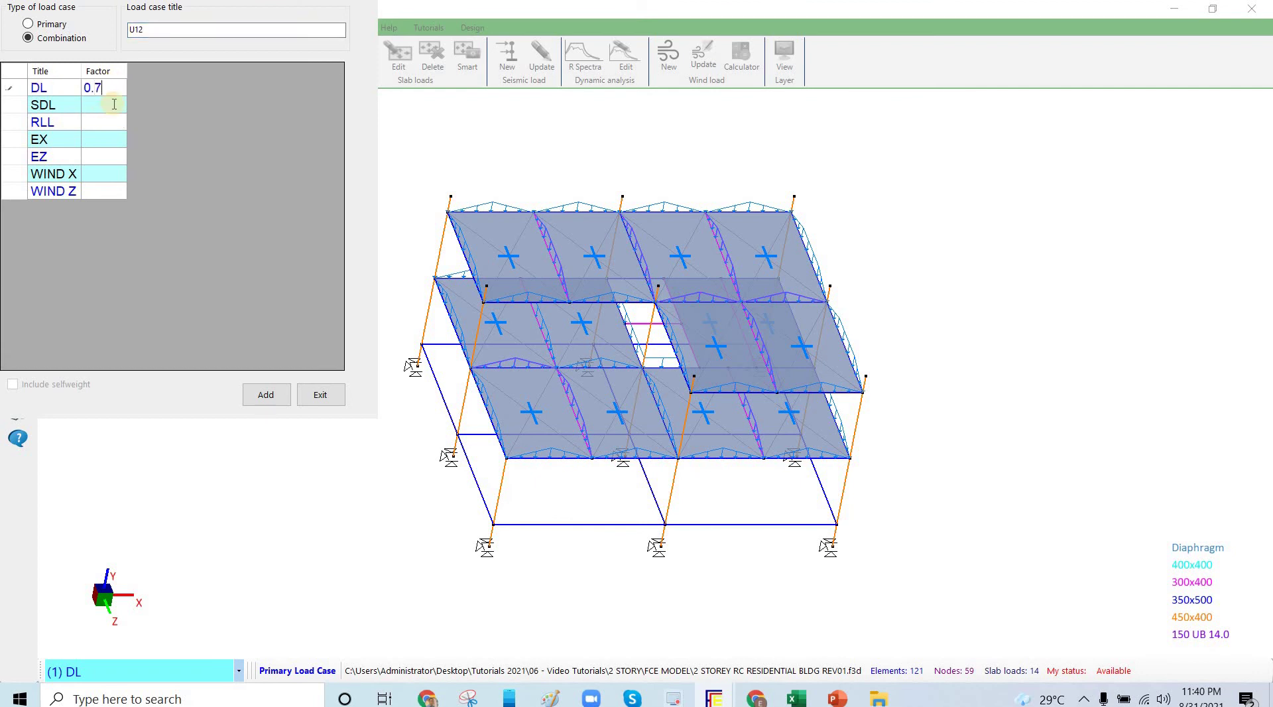
pyautogui.click(111, 158)
pyautogui.write('0.3')
pyautogui.press('Return')
pyautogui.click(106, 158)
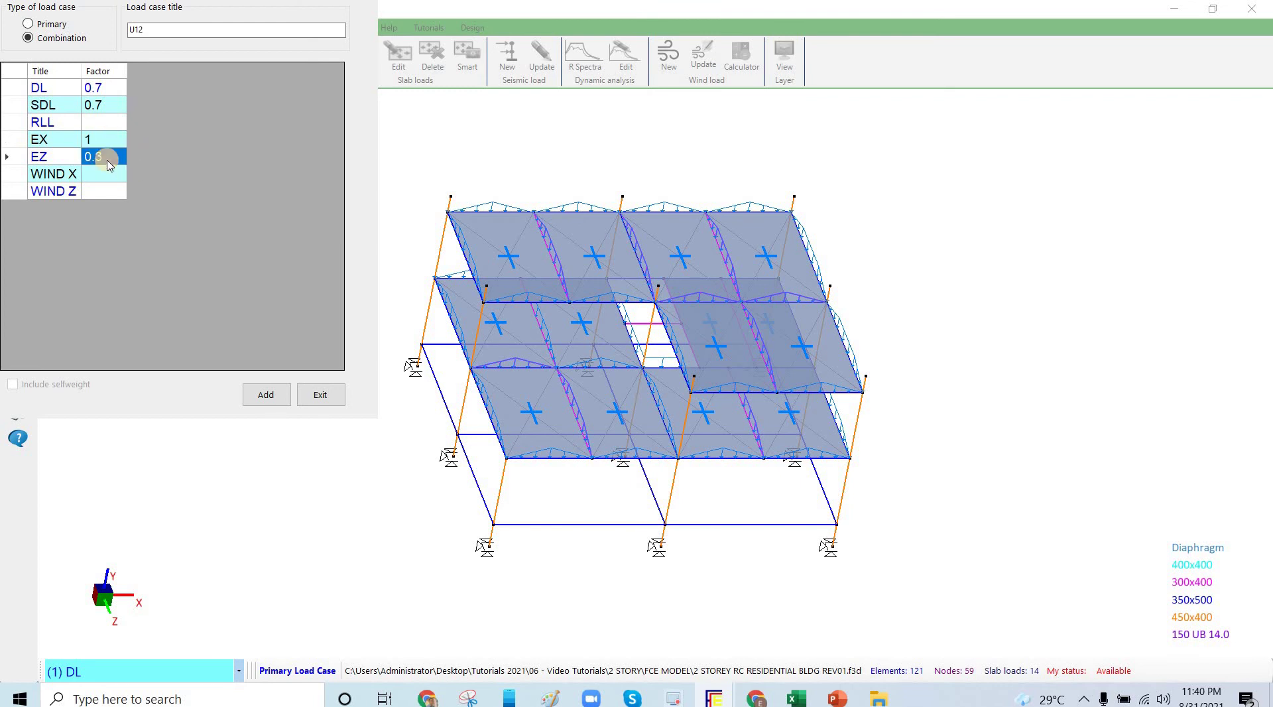
pyautogui.click(265, 396)
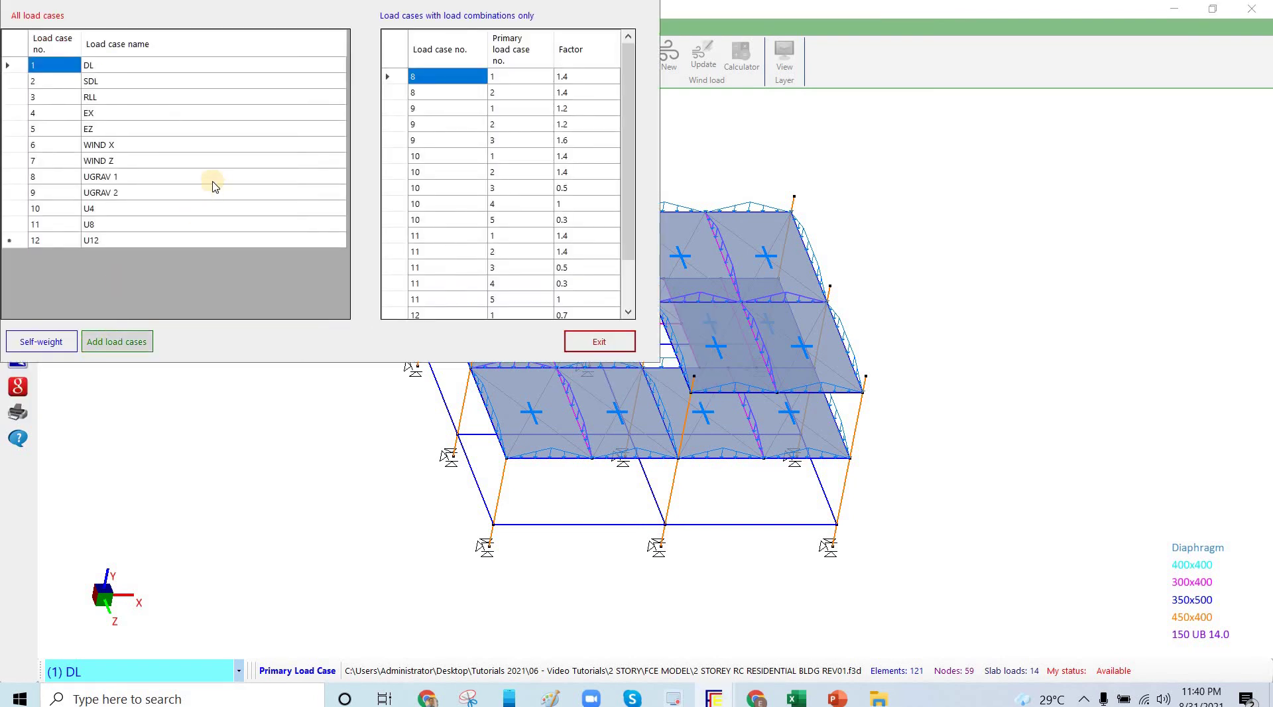
# Add combination U16 with factors of 0.7 for DL and SDL, 0.3 for EX and 1 for EZ
pyautogui.click(66, 40)
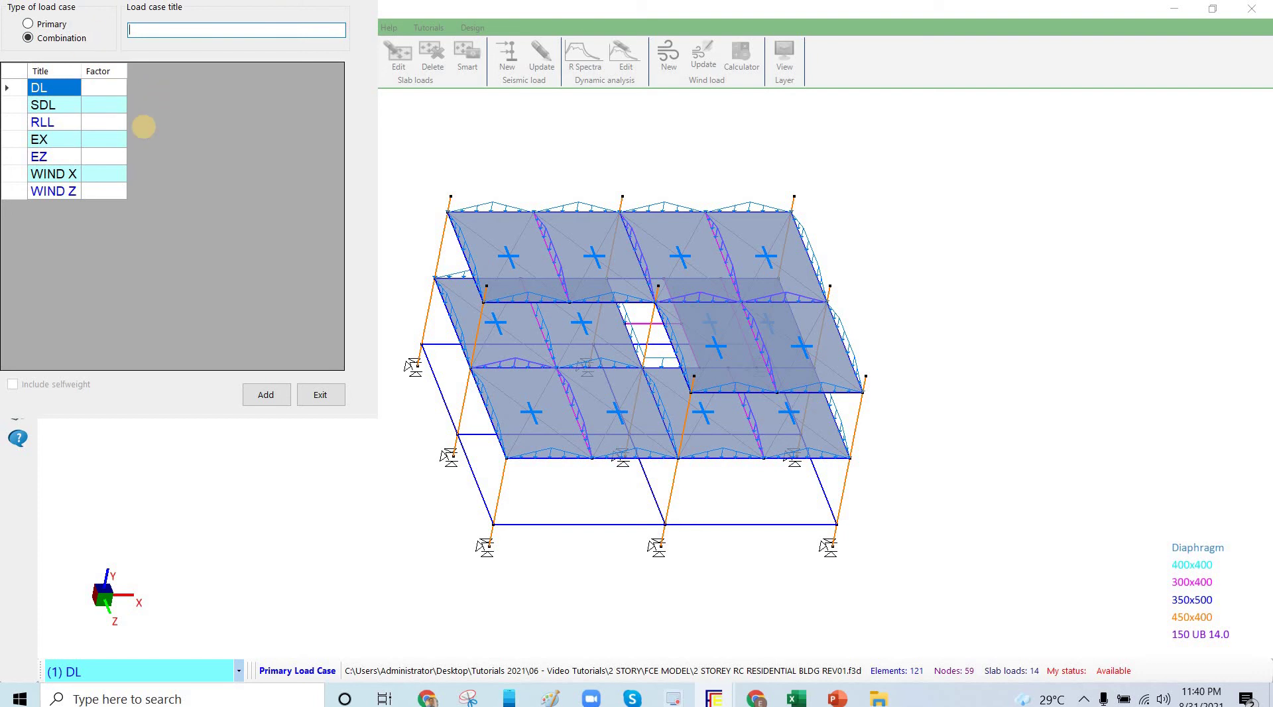
pyautogui.write('U16')
pyautogui.click(107, 86)
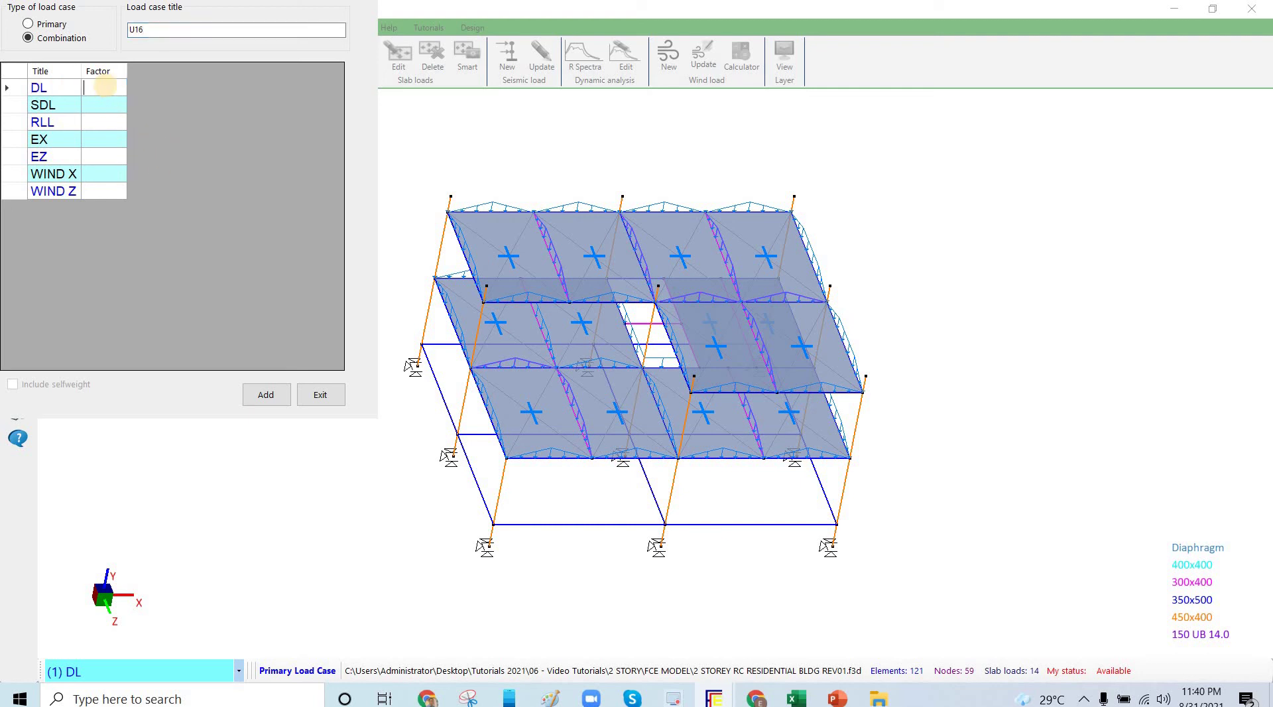
pyautogui.write('0.3')
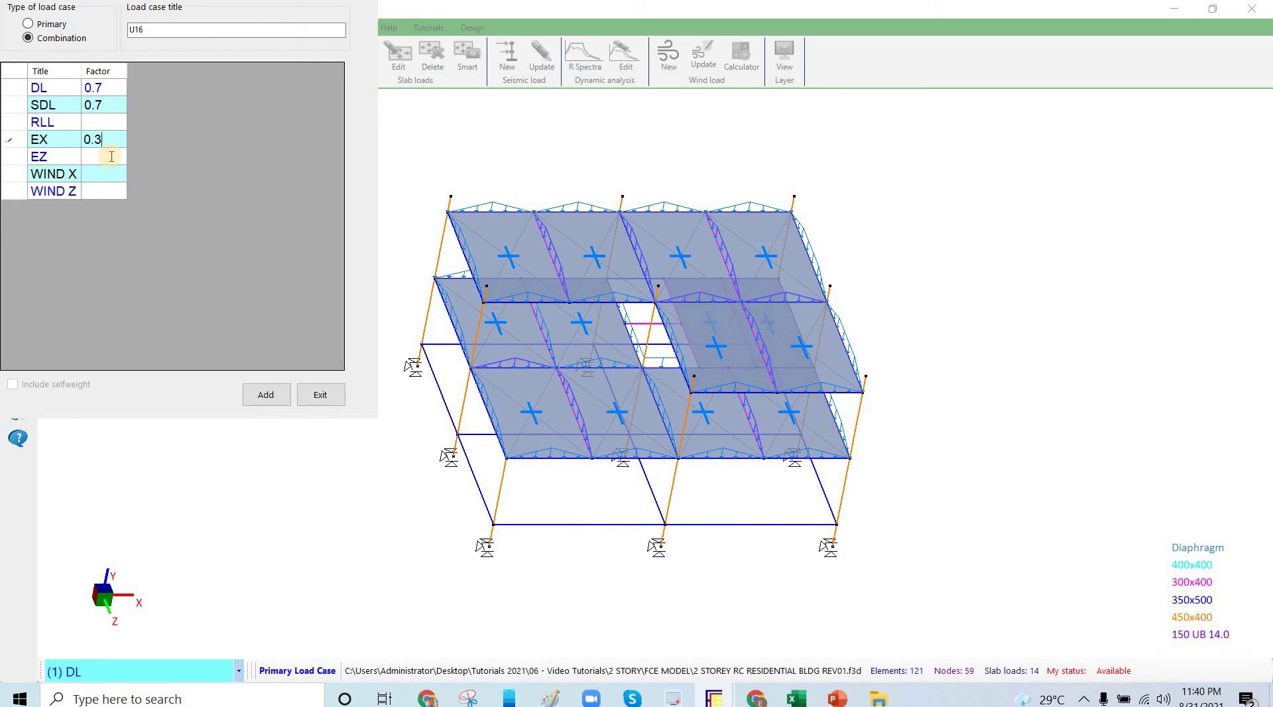
pyautogui.click(111, 156)
pyautogui.write('1')
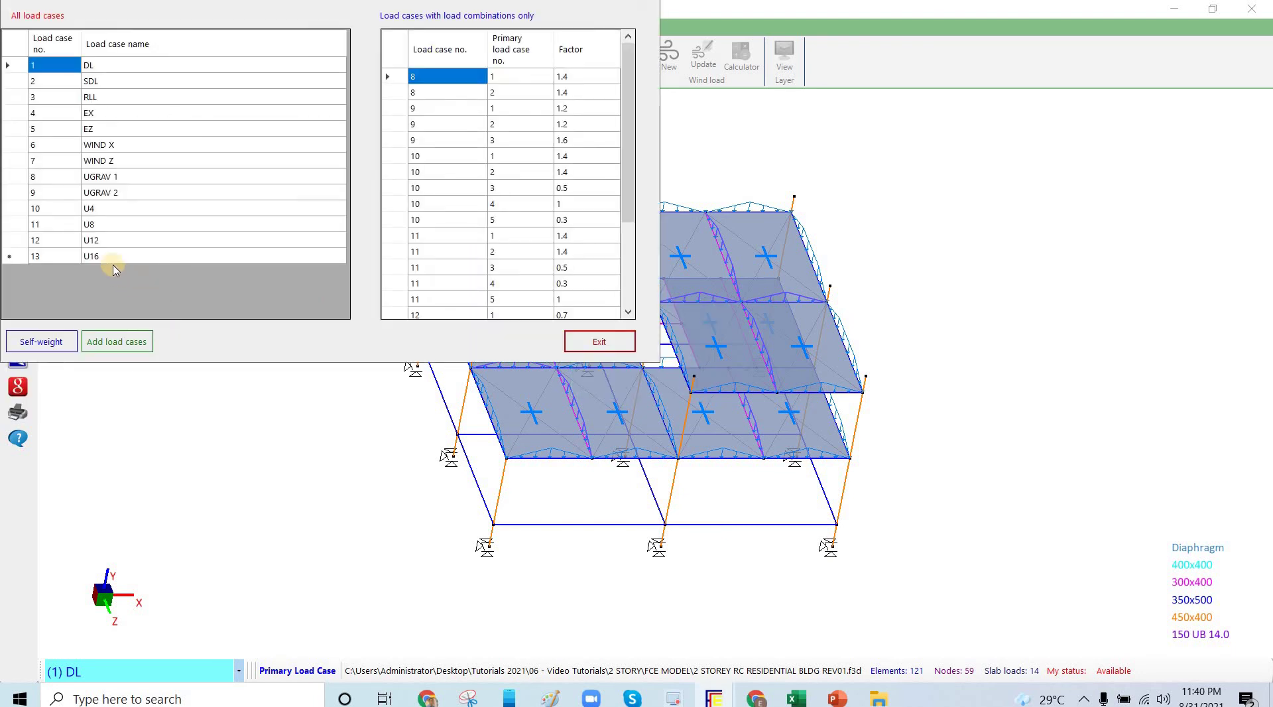
# Review the seismic combinations U4, U8, U12 and U16 in the list of all load cases
pyautogui.click(115, 210)
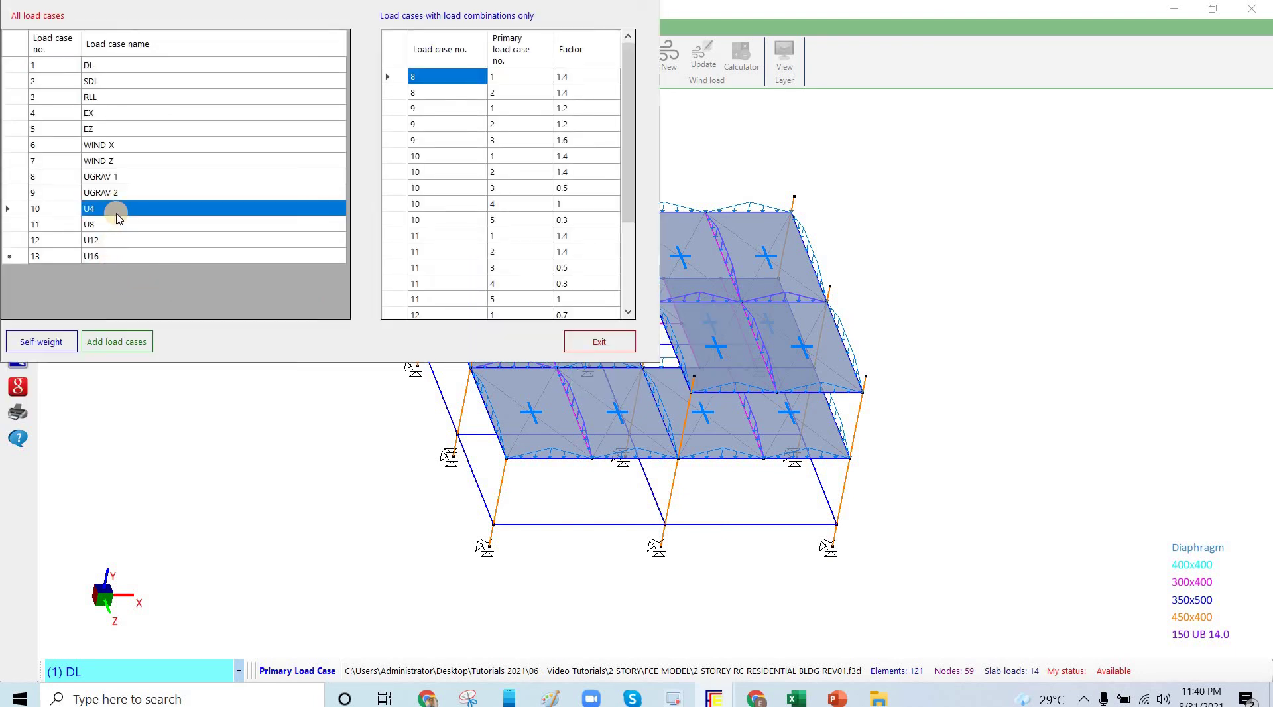
pyautogui.click(112, 223)
pyautogui.click(112, 209)
pyautogui.press('Down')
pyautogui.press('Down')
pyautogui.press('Down')
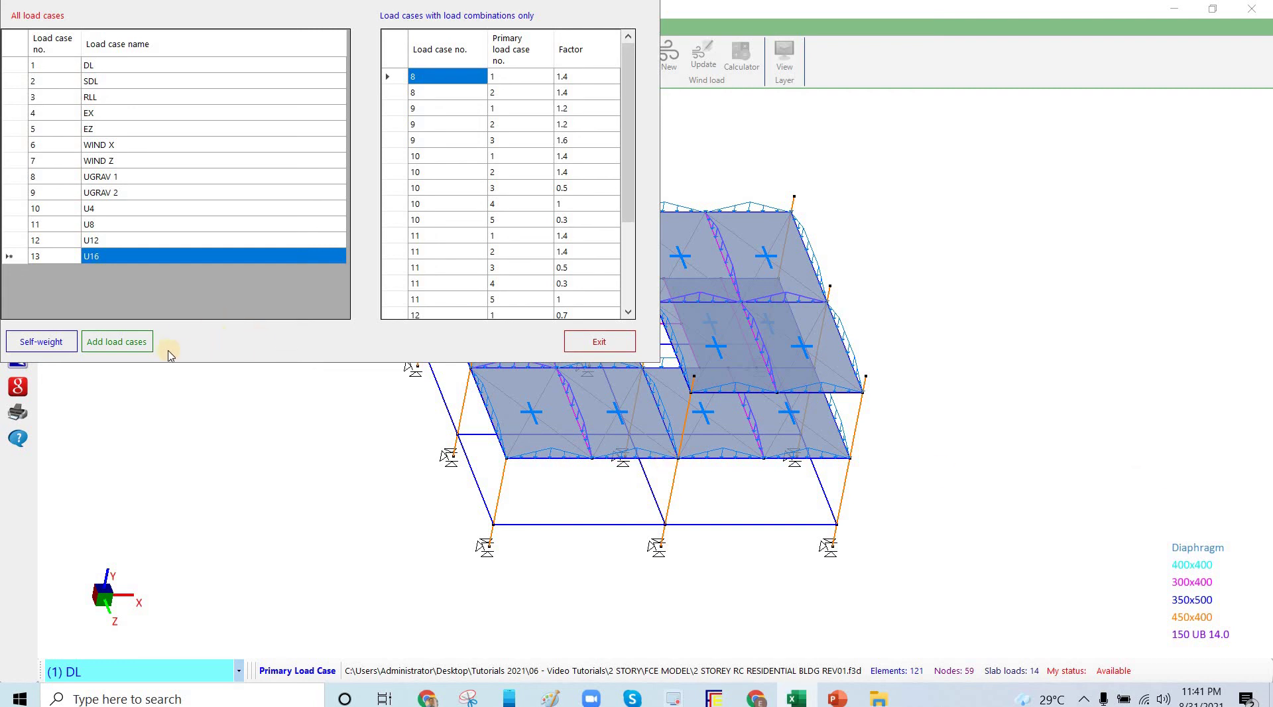
# Add combination U22 with factors of 0.9 for the dead loads and 1 for the wind load
pyautogui.click(124, 343)
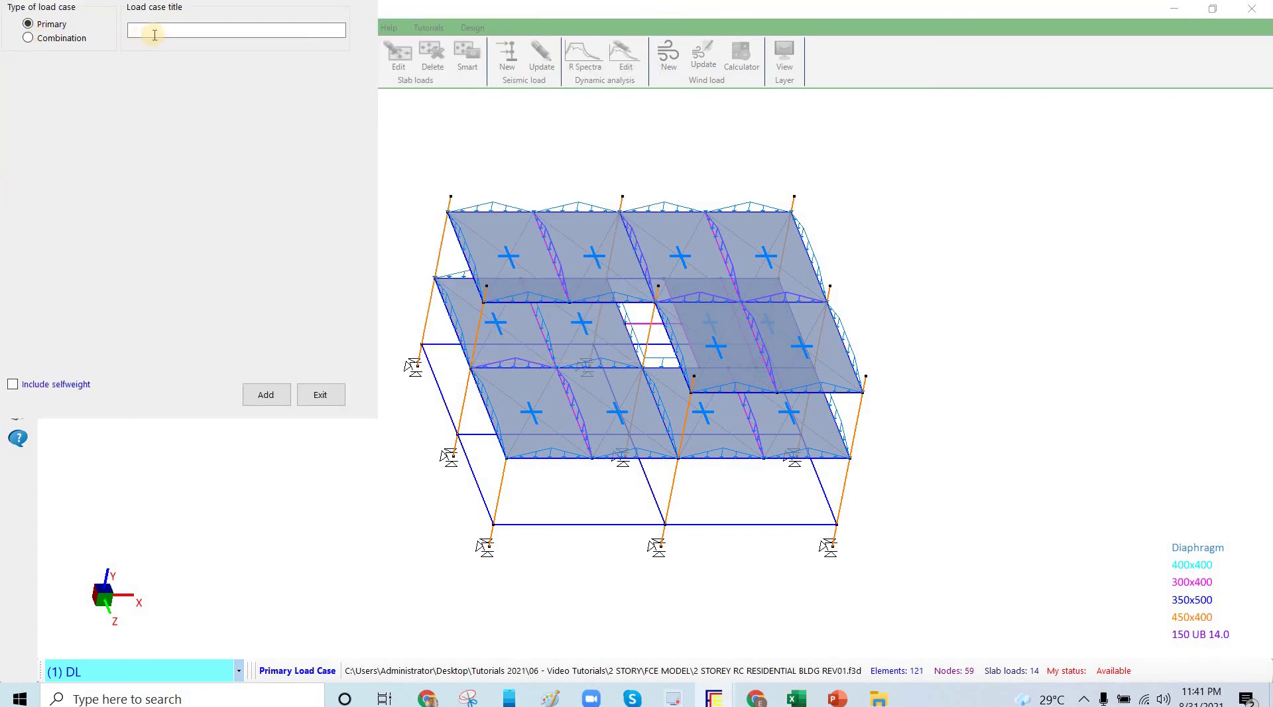
pyautogui.press('Down')
pyautogui.press('Tab')
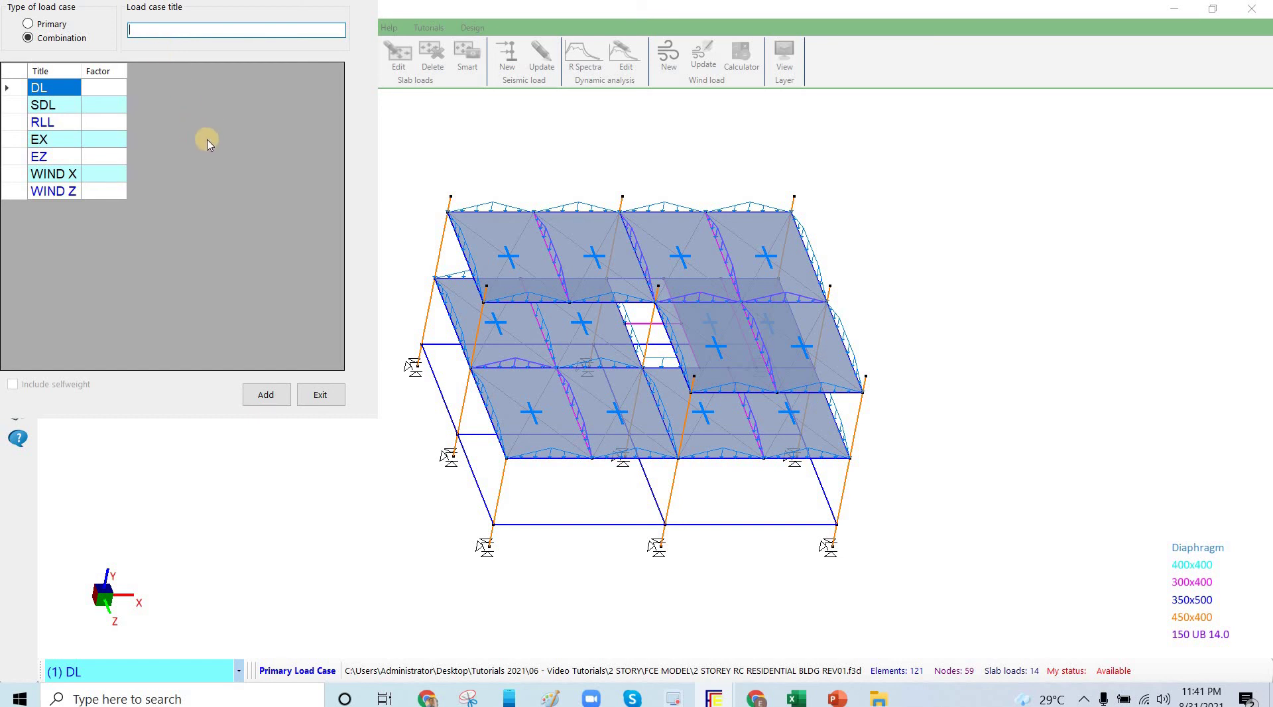
pyautogui.write('U22')
pyautogui.click(106, 88)
pyautogui.click(106, 88)
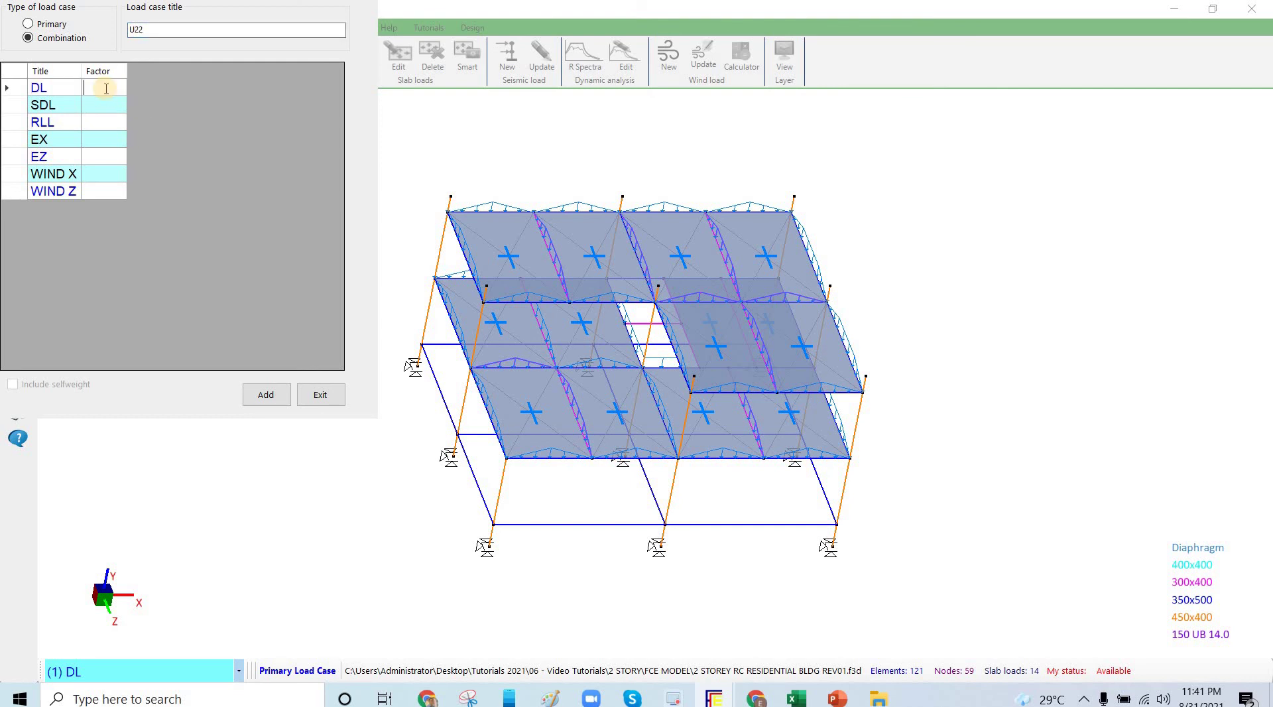
pyautogui.write('0.')
pyautogui.write('0.9')
pyautogui.write('1')
pyautogui.click(266, 395)
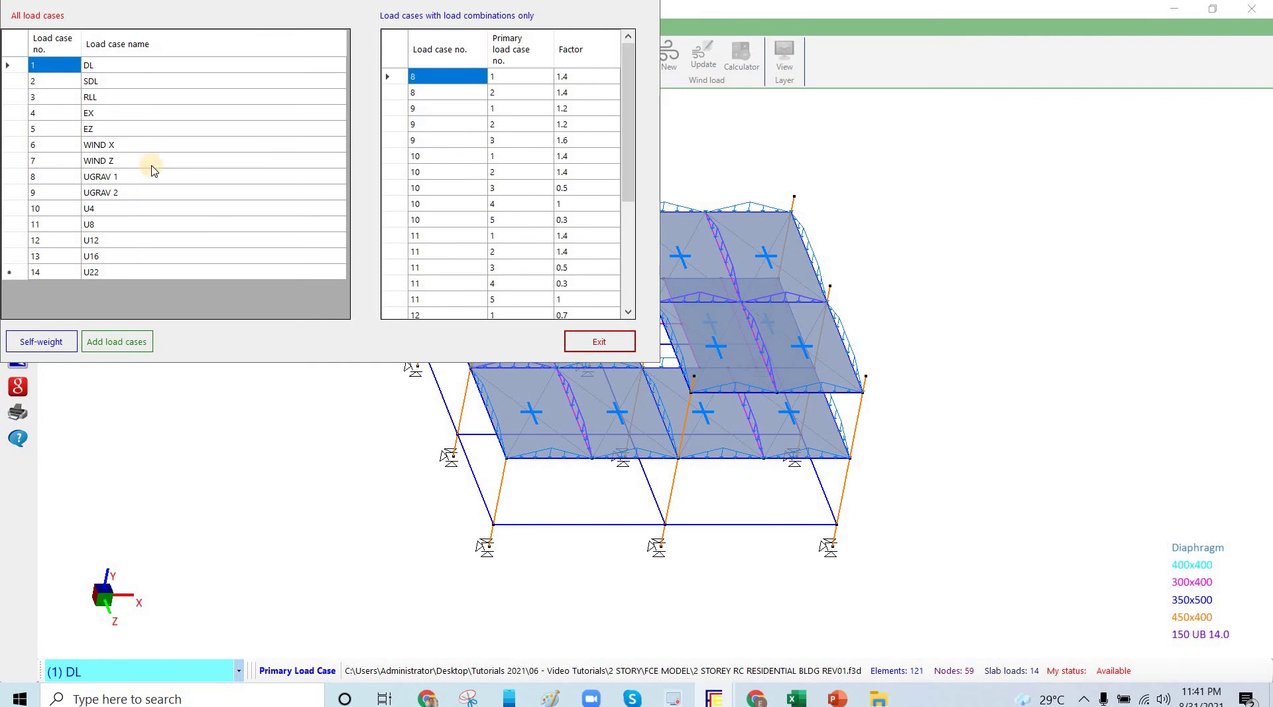
# Add combination U23 with factors of 0.9 for DL and SDL and 1 for WIND Z
pyautogui.click(117, 341)
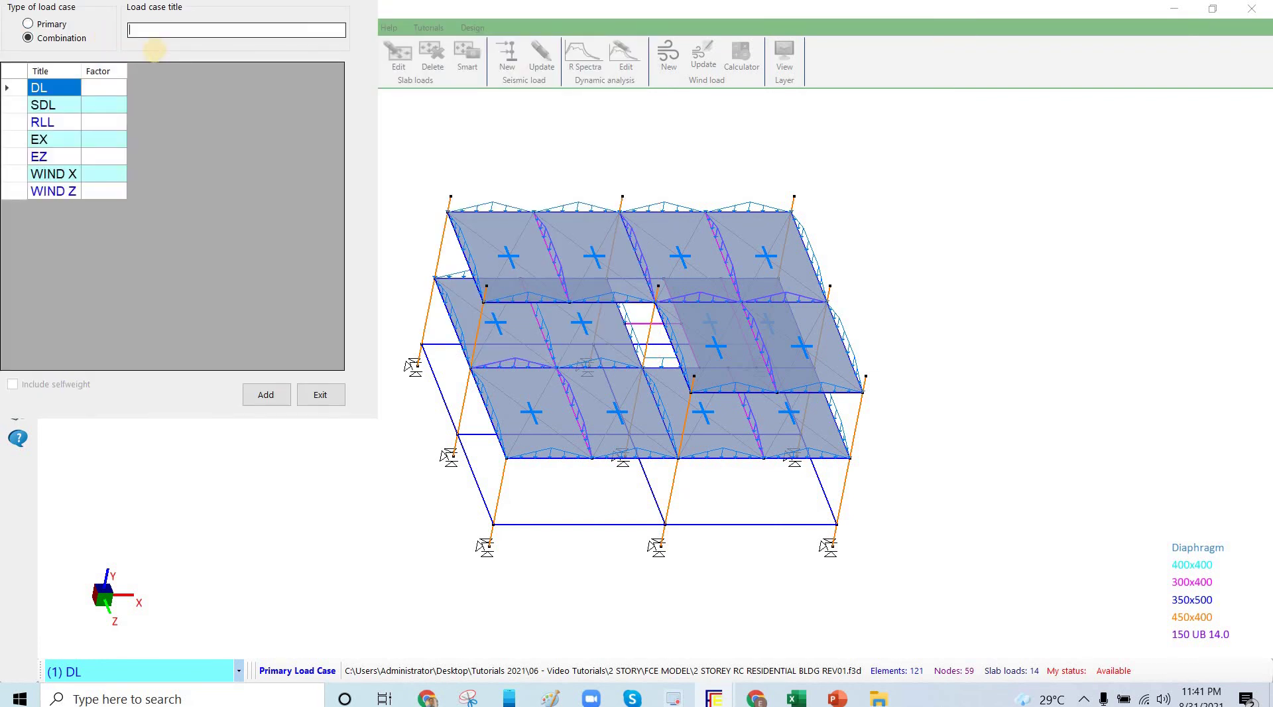
pyautogui.write('U23')
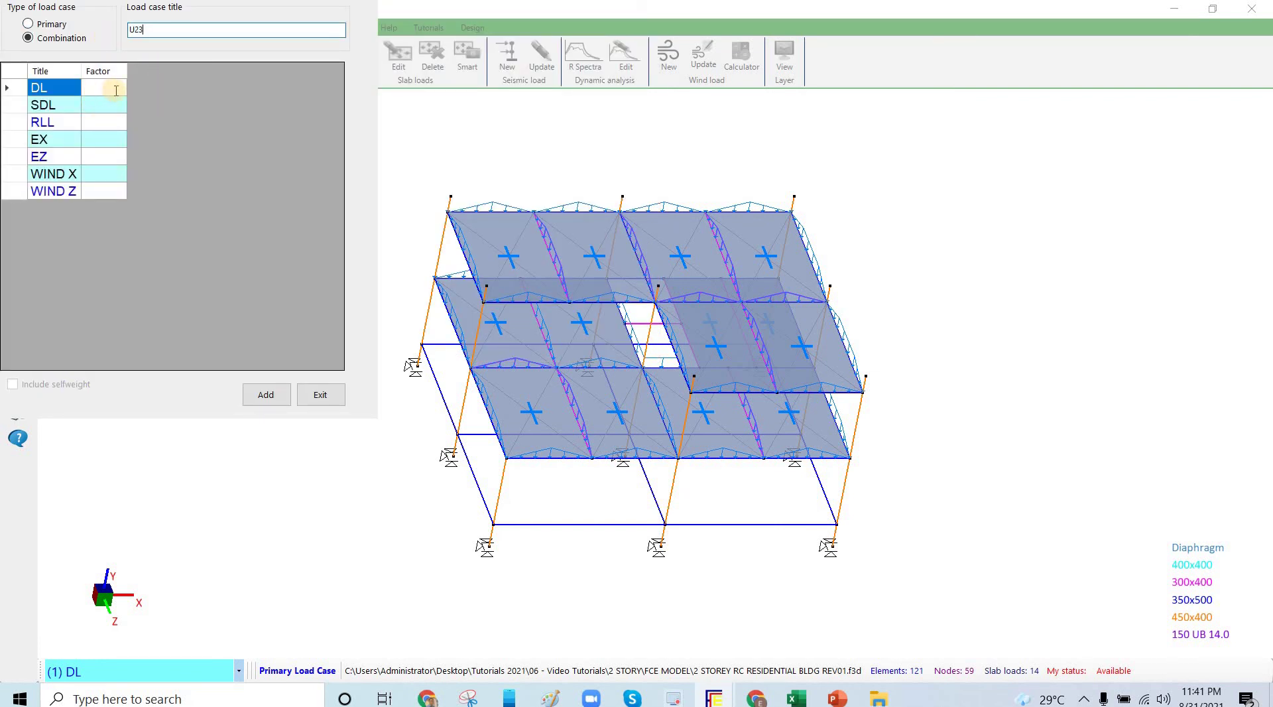
pyautogui.click(116, 91)
pyautogui.write('0.')
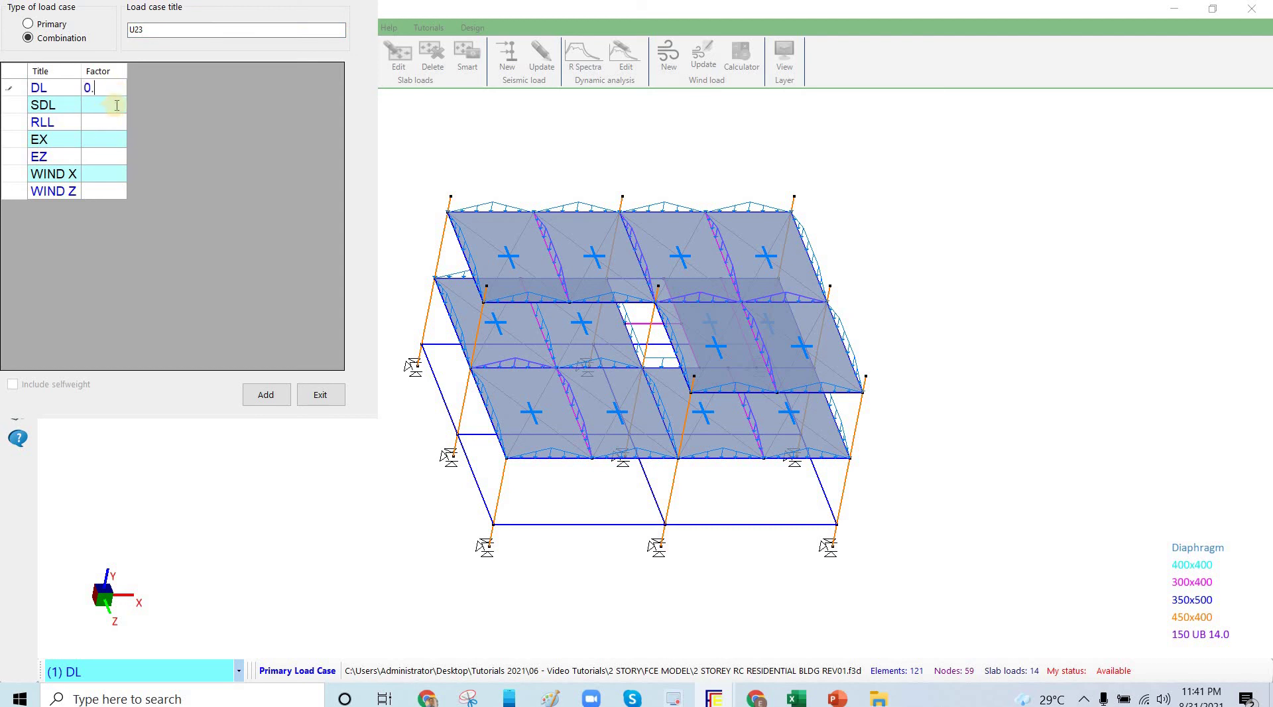
pyautogui.write('90.9')
pyautogui.press('Return')
pyautogui.press('Down')
pyautogui.click(112, 193)
pyautogui.click(111, 193)
pyautogui.write('1')
pyautogui.press('Return')
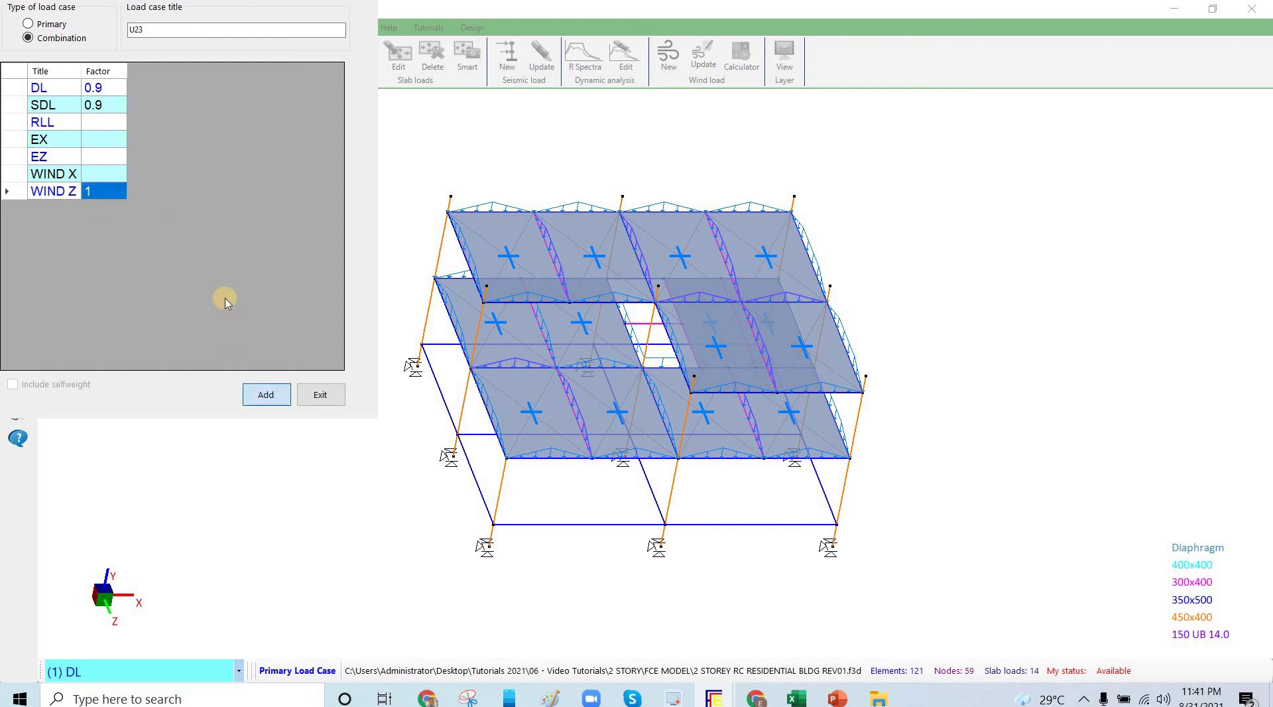
# Add combination SEISMIC DRIFT X with factors of 1.4 for DL and SDL, 0.5 for RLL and 1 for EX
pyautogui.click(55, 38)
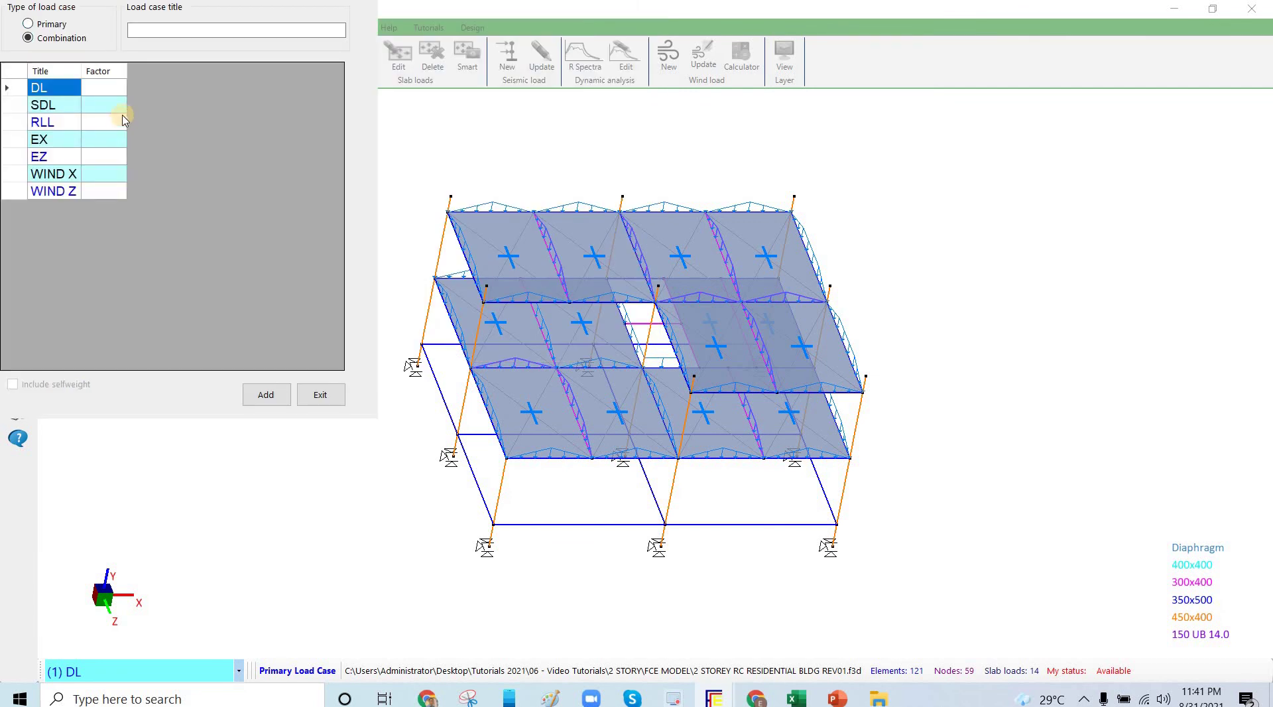
pyautogui.click(167, 31)
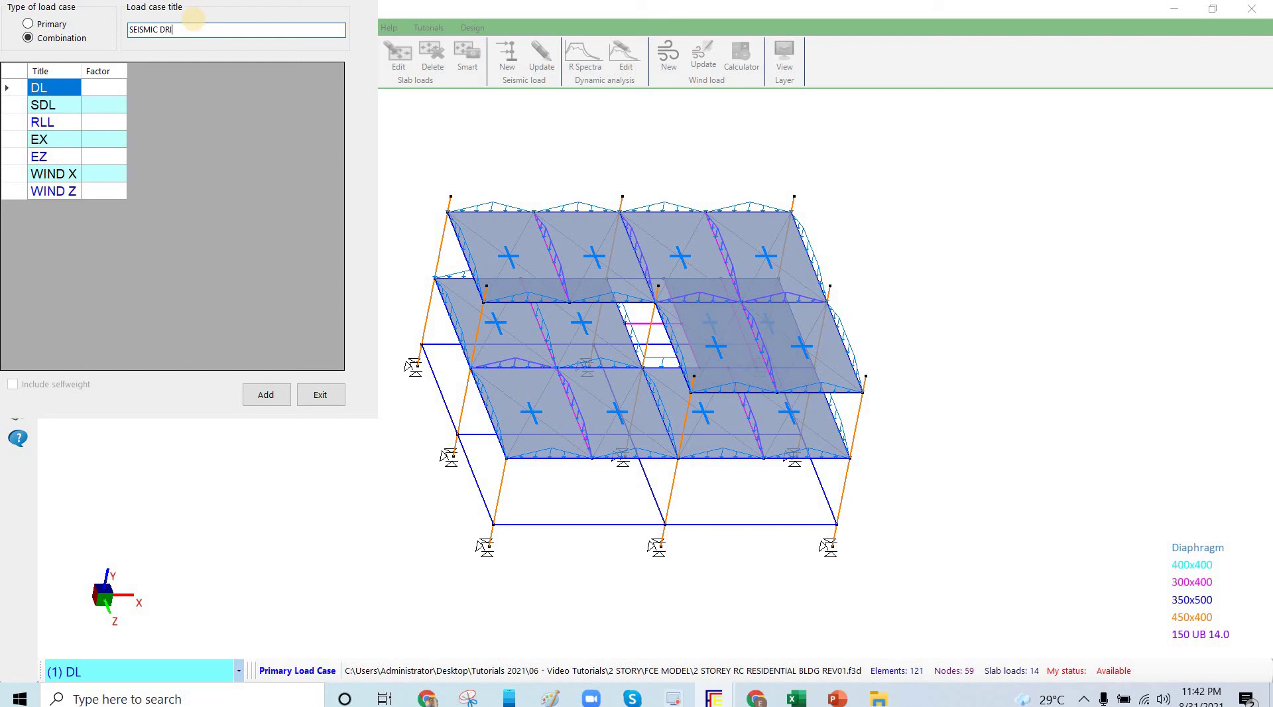
pyautogui.write('X')
pyautogui.click(106, 89)
pyautogui.write('1.4')
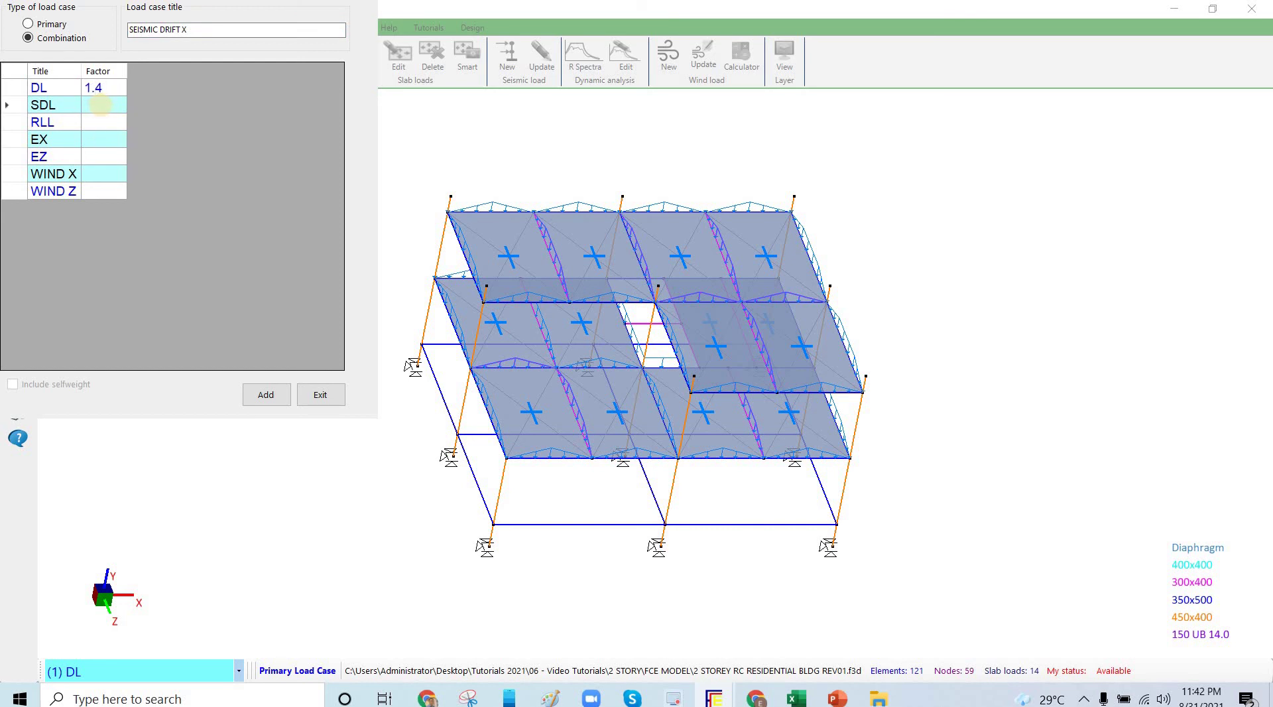
pyautogui.click(99, 104)
pyautogui.click(108, 124)
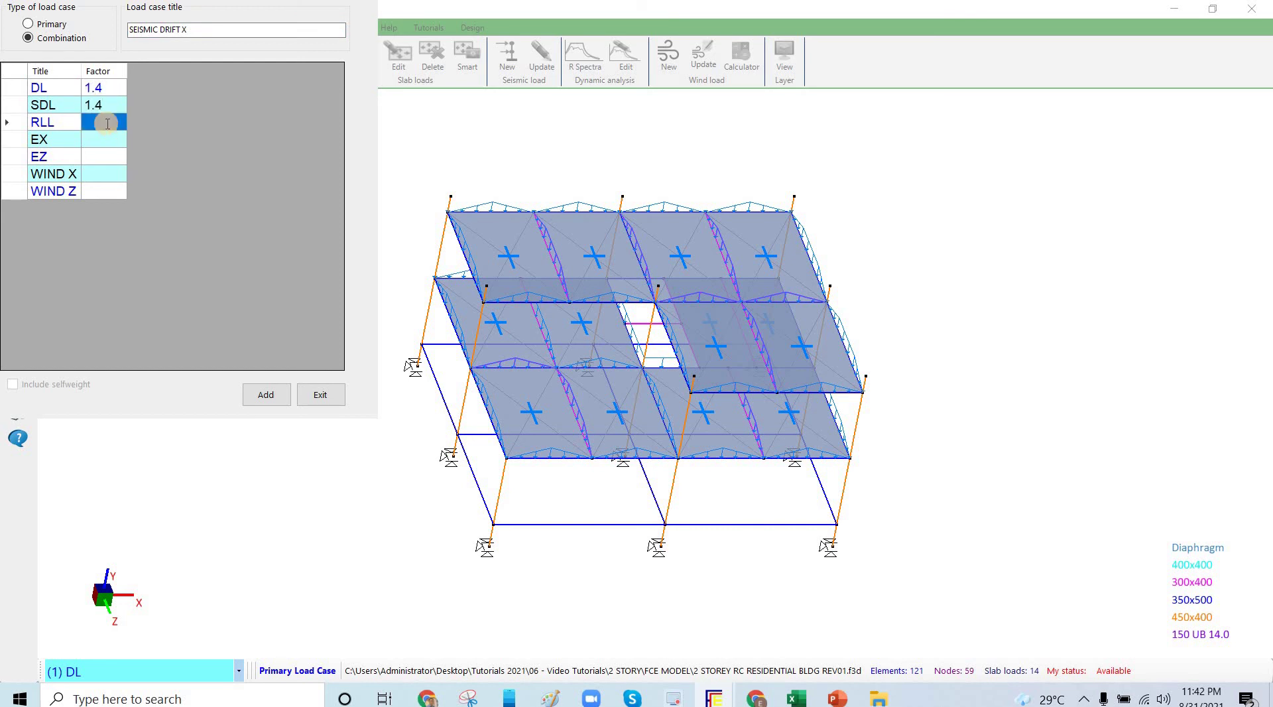
pyautogui.click(108, 124)
pyautogui.write('0.5')
pyautogui.click(100, 148)
pyautogui.write('1')
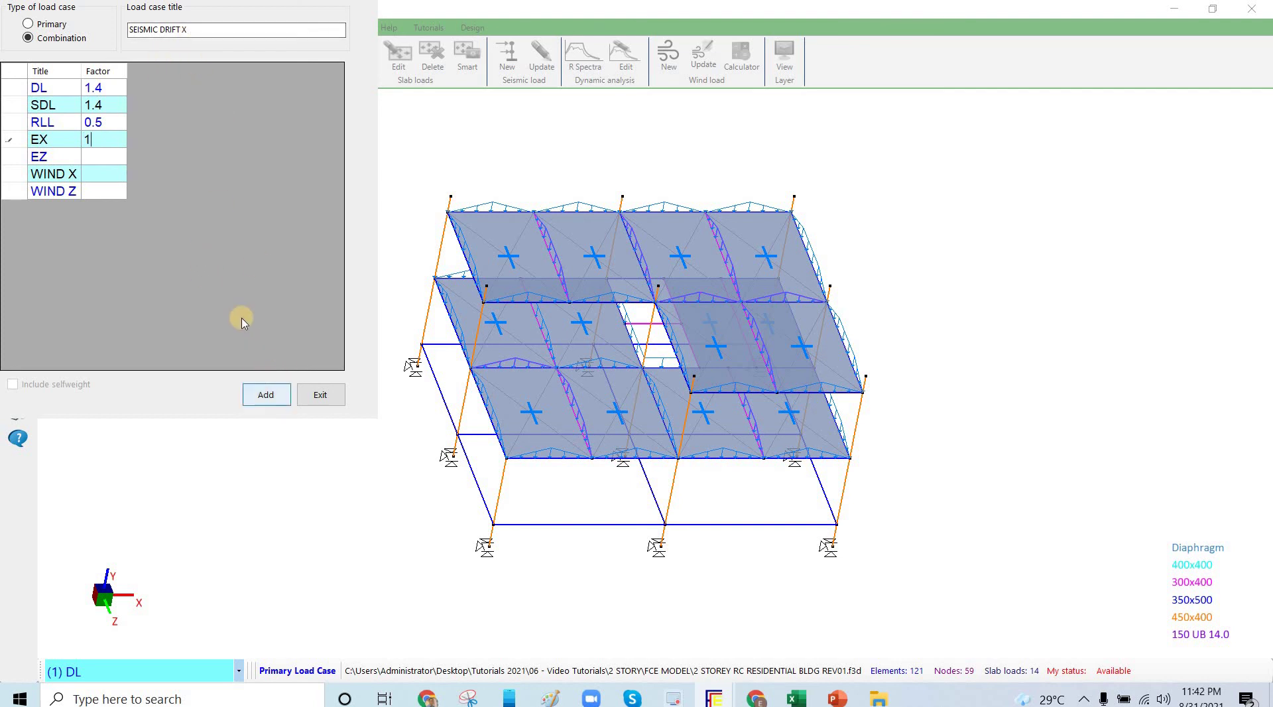
pyautogui.click(266, 393)
# Add combination SEISMIC DRIFT Z with its dead load factors, 0.5 for RLL and 1 for EZ
pyautogui.click(117, 341)
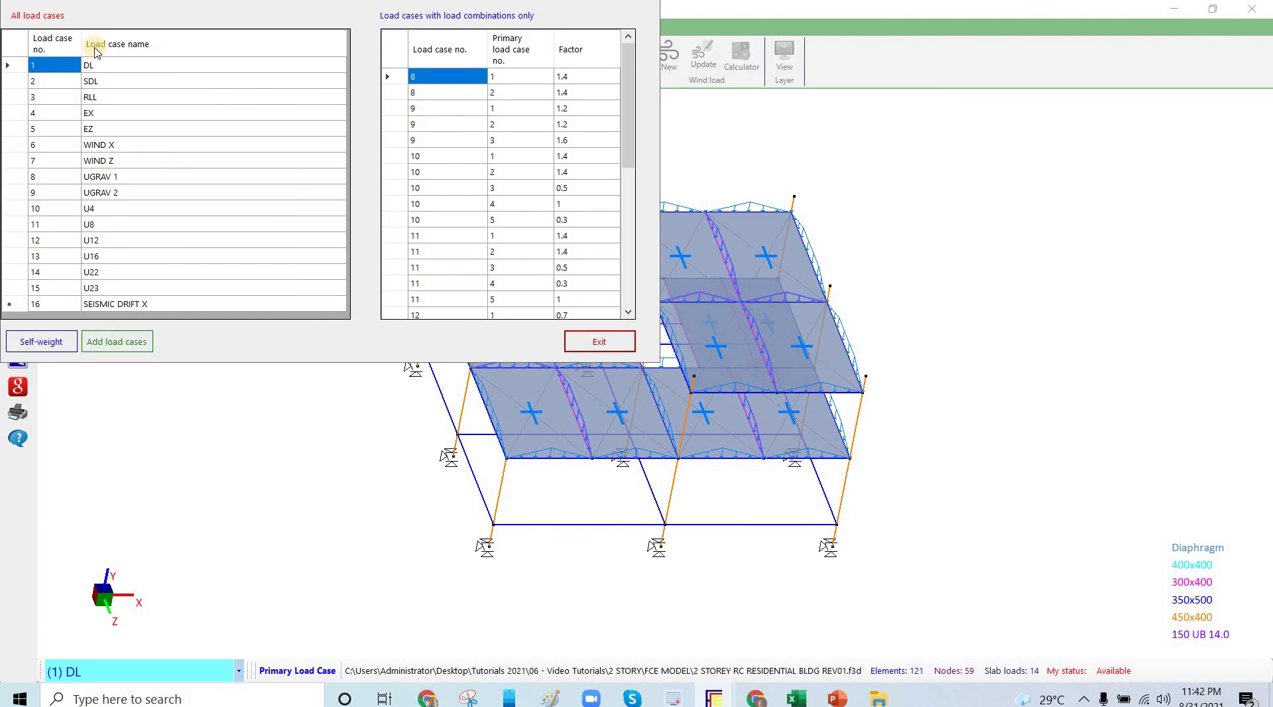
pyautogui.hotkey('alt', 'c')
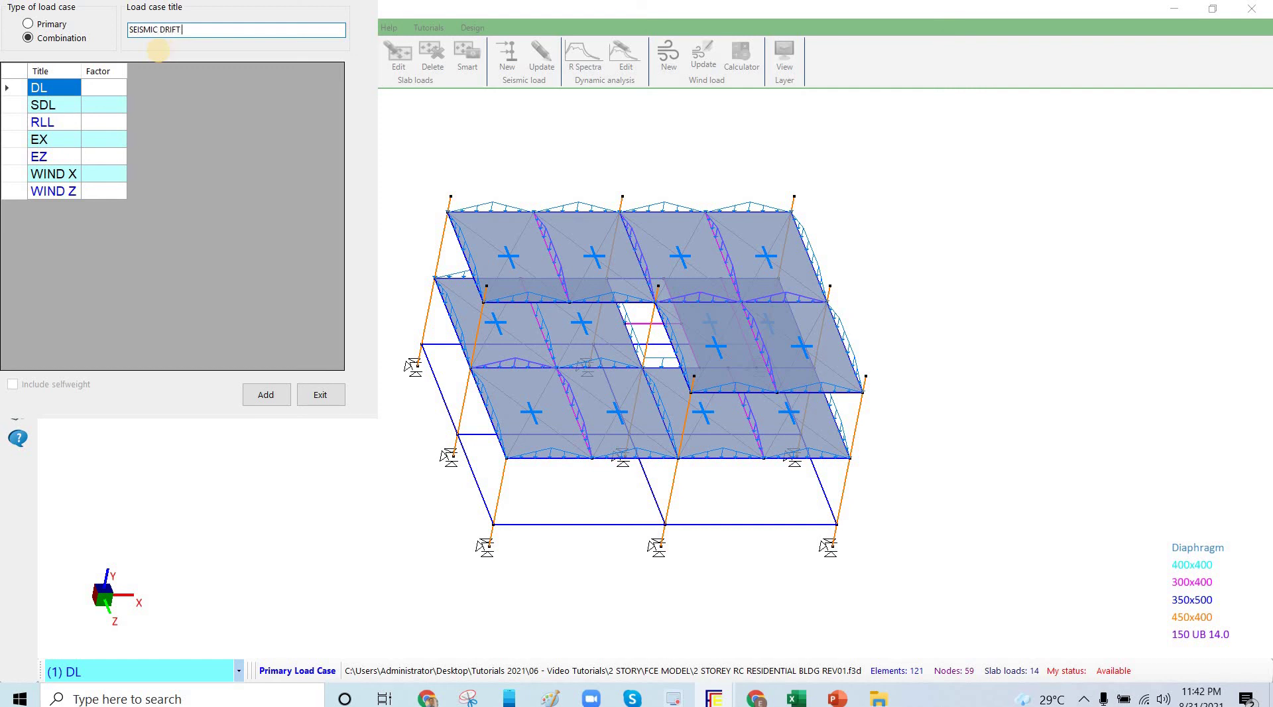
pyautogui.write('Z')
pyautogui.click(105, 88)
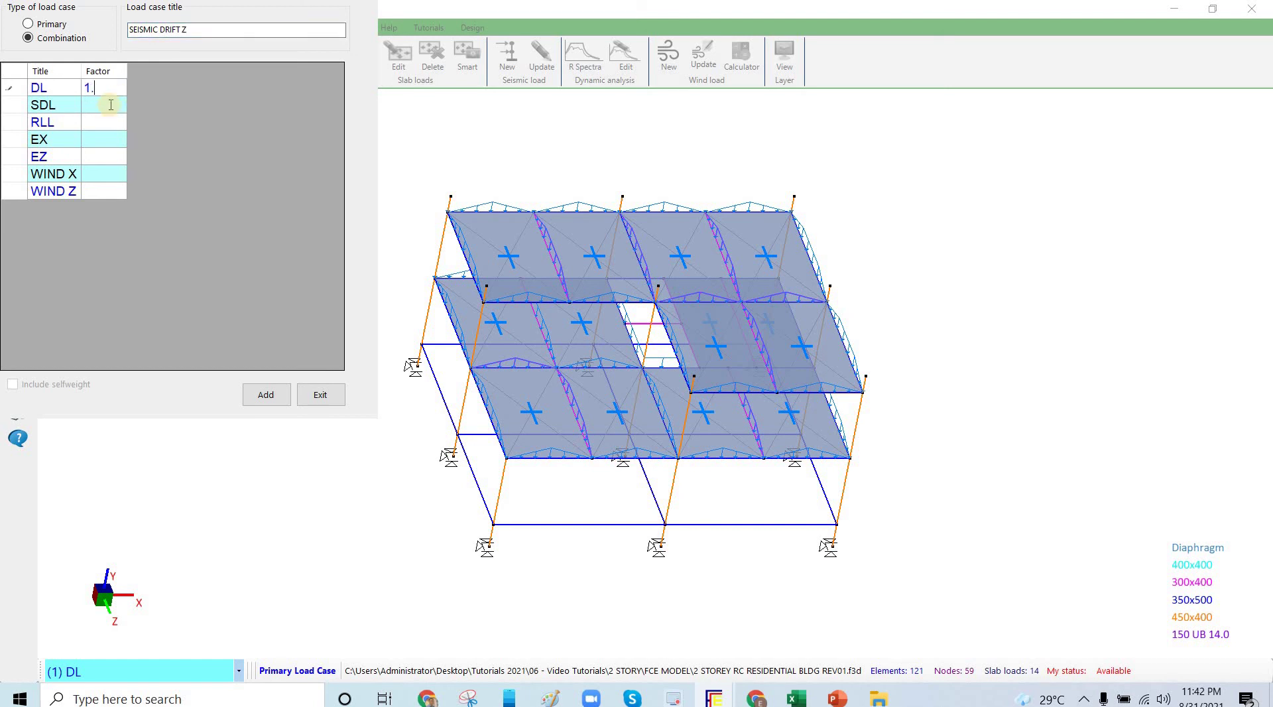
pyautogui.click(120, 123)
pyautogui.write('0.5')
pyautogui.click(105, 151)
pyautogui.write('1')
pyautogui.press('Return')
pyautogui.click(261, 394)
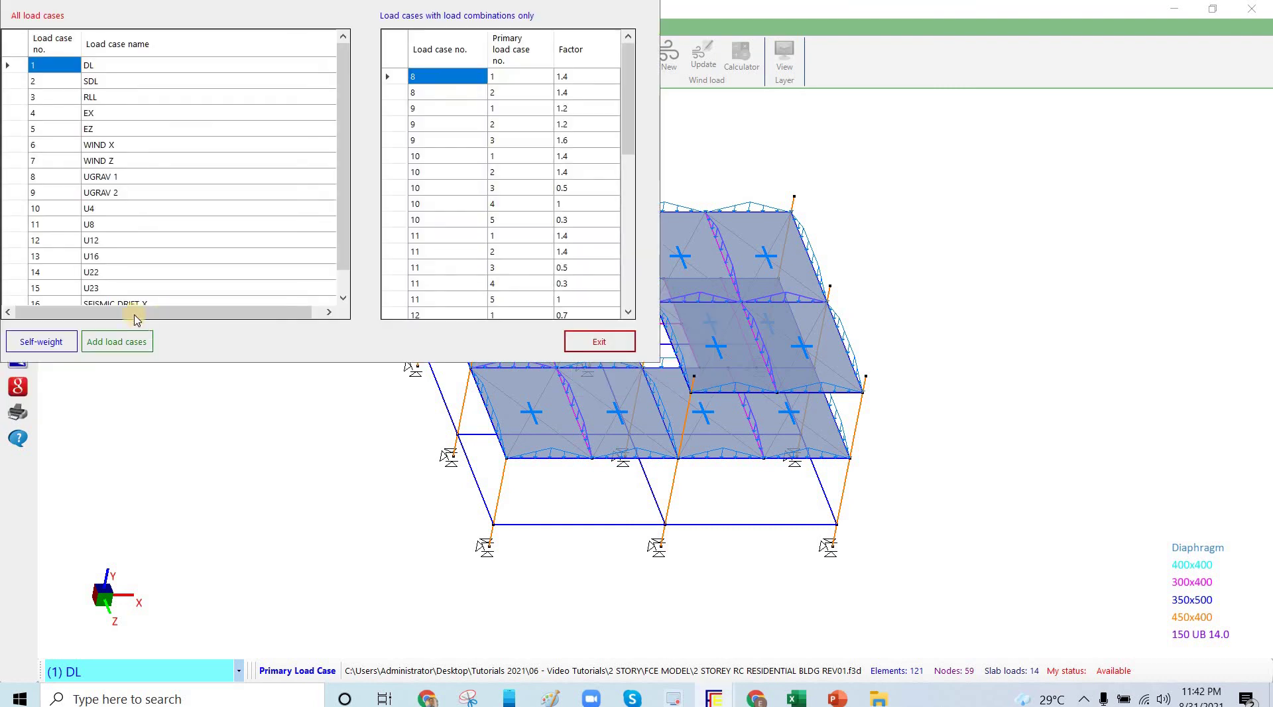
# Start a new load combination titled WIND DRIFT X
pyautogui.click(111, 351)
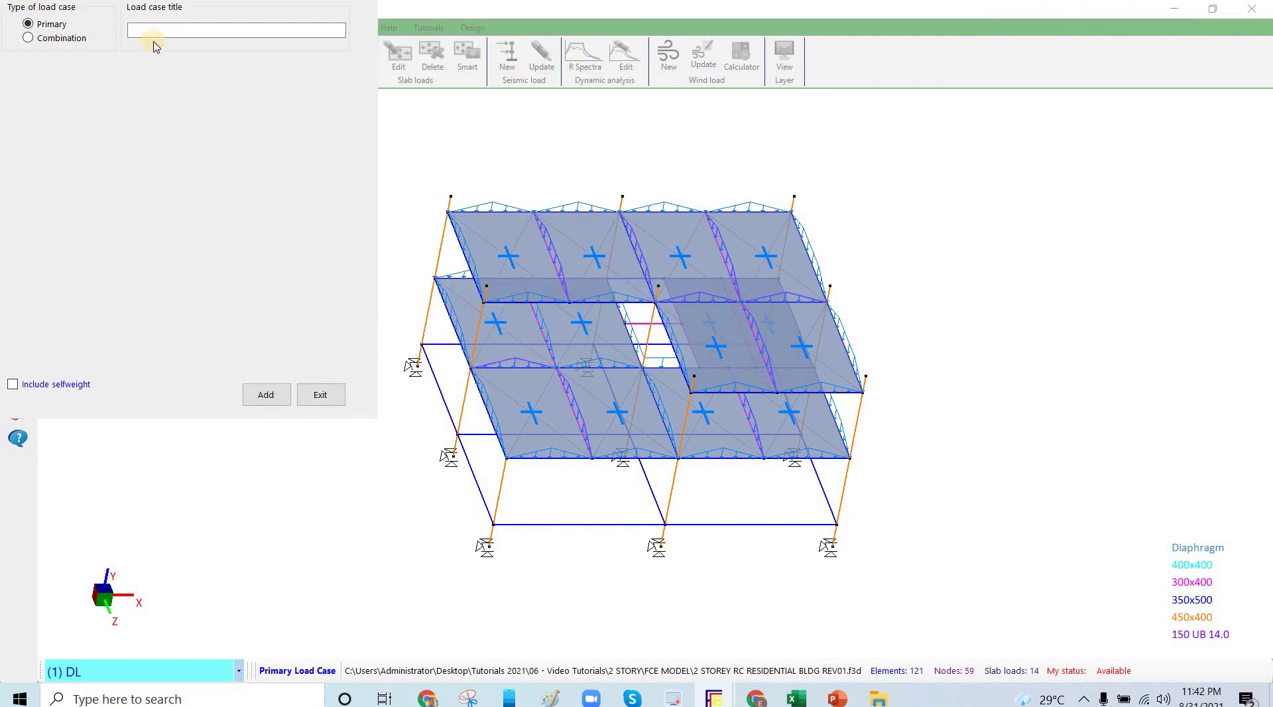
pyautogui.click(28, 37)
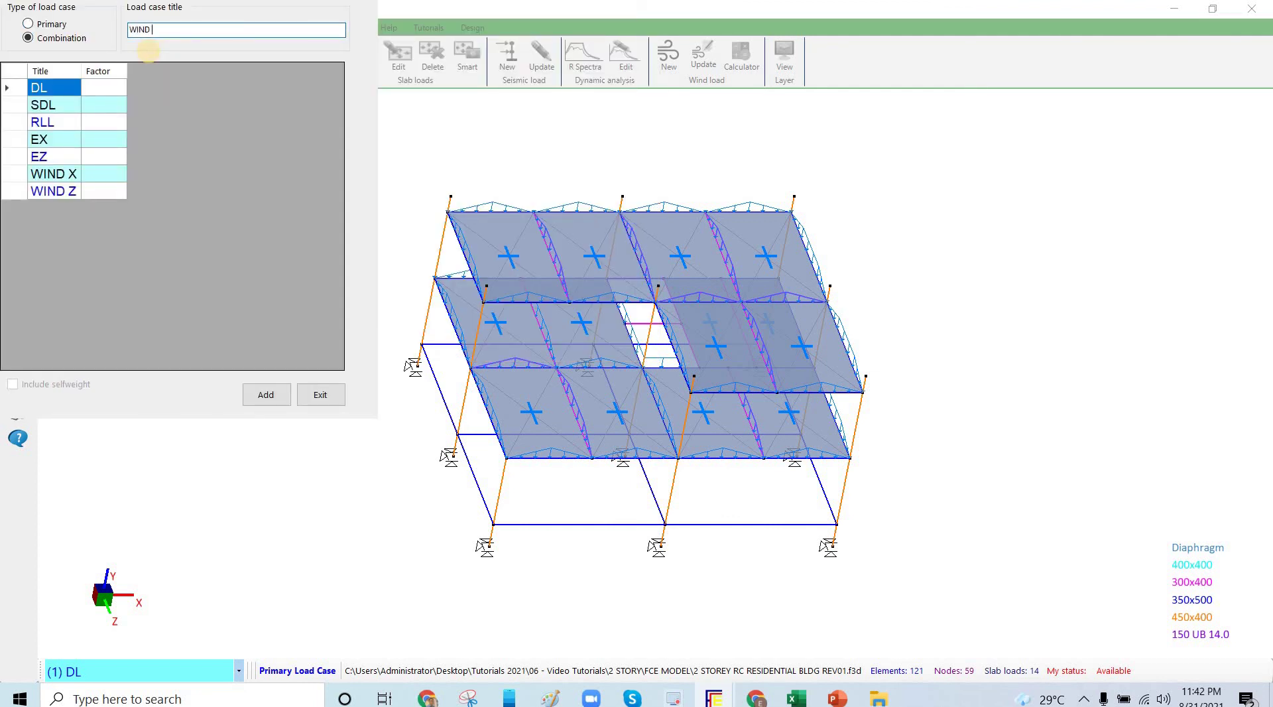
pyautogui.write('WIND DRIFT X')
pyautogui.click(116, 90)
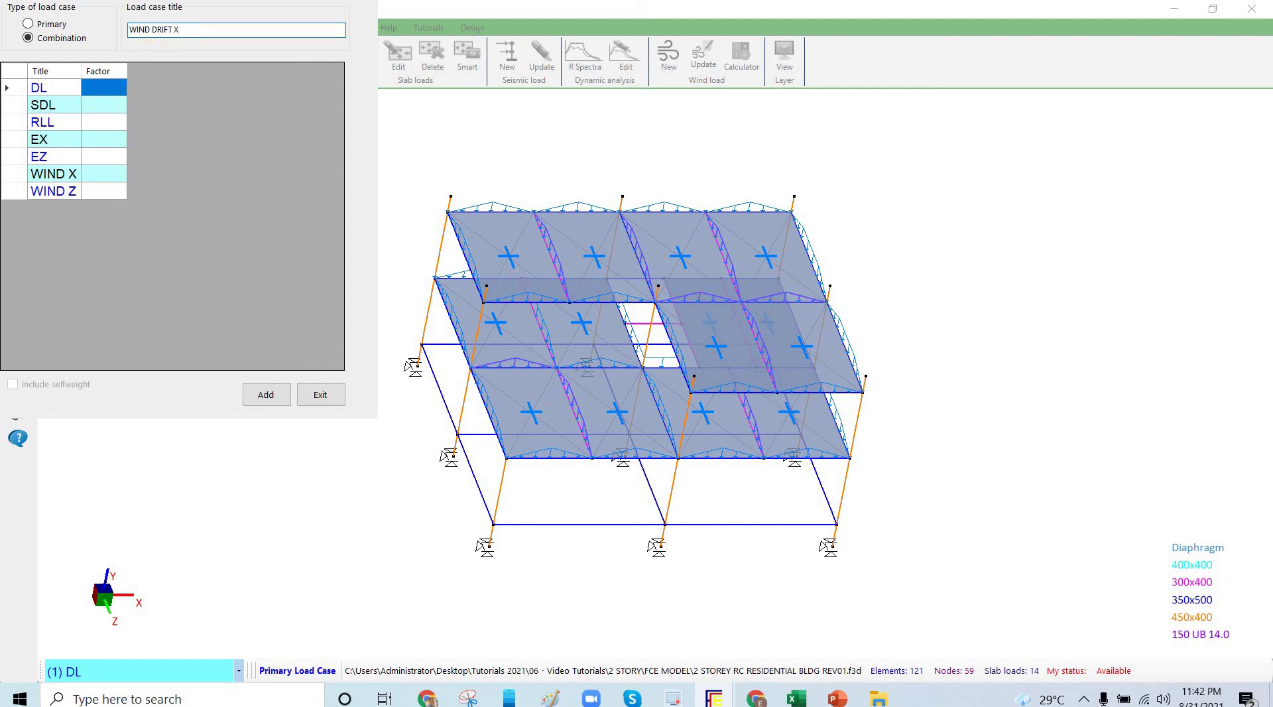
# Look up the wind drift factors for DL, SDL, RLL and WX on the SERVICE LC sheet of the Excel load combinations workbook
pyautogui.click(796, 698)
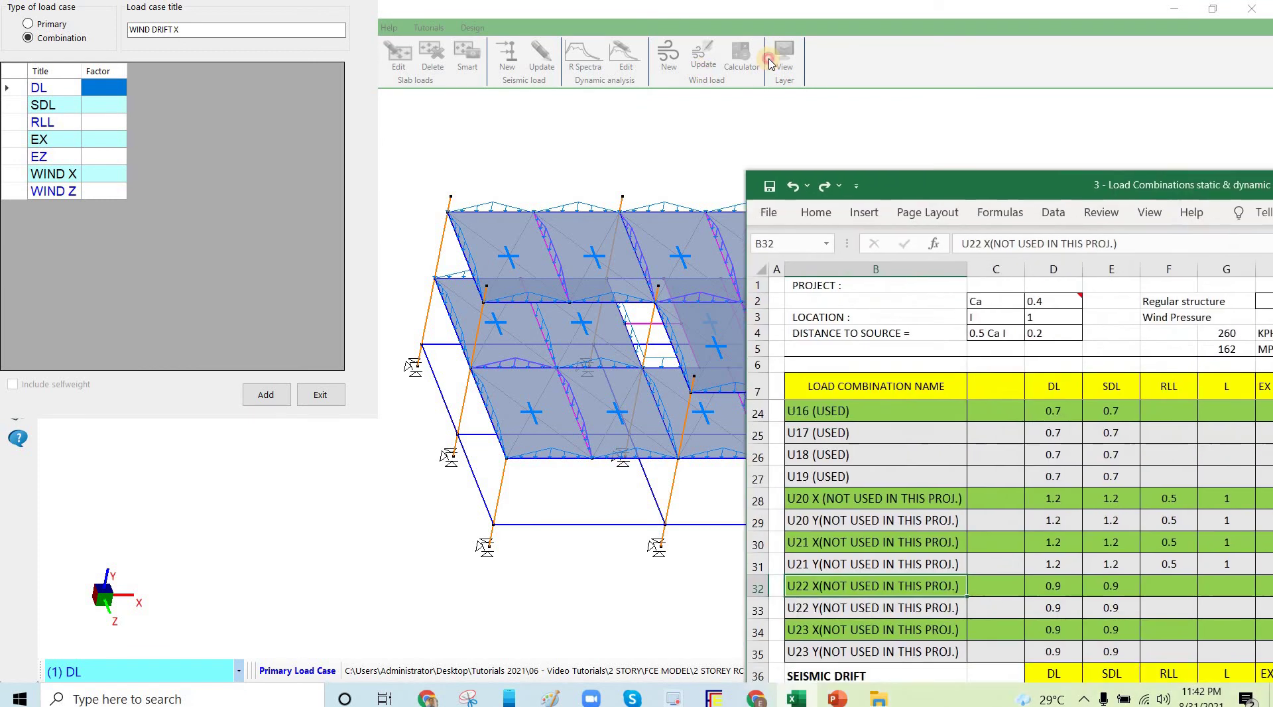
pyautogui.click(483, 596)
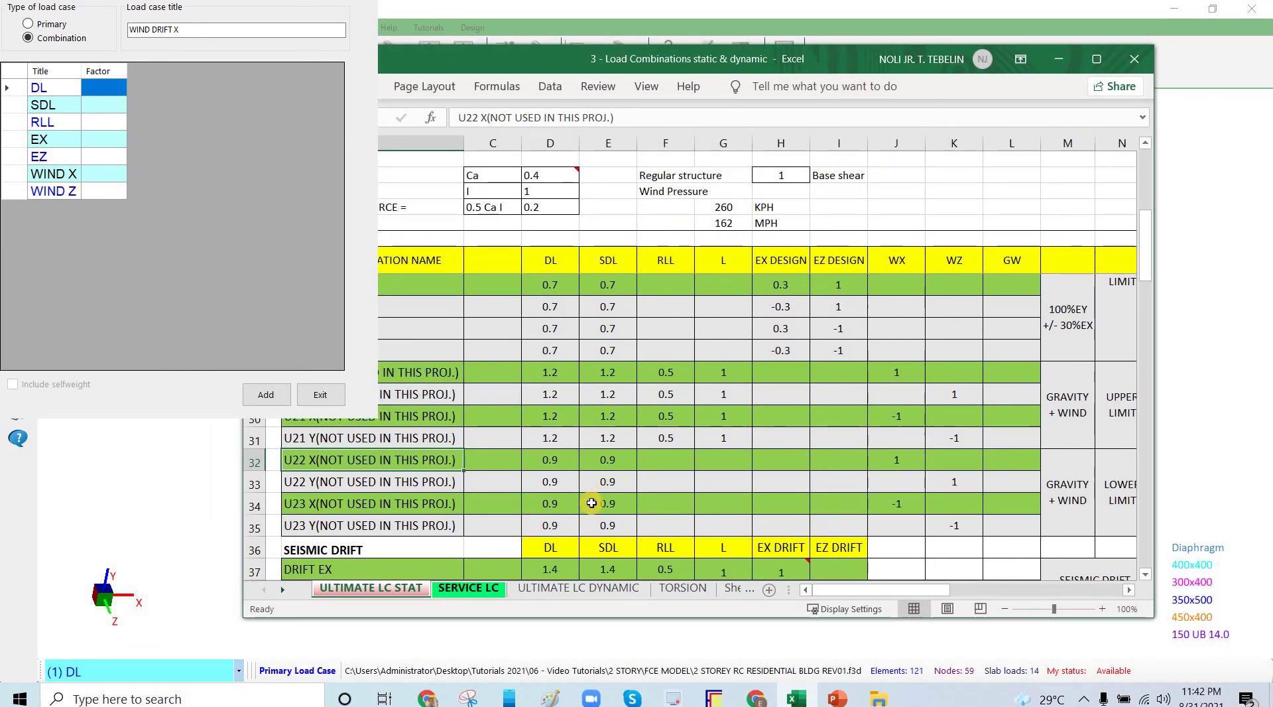
pyautogui.moveTo(605, 410); pyautogui.dragTo(673, 410)
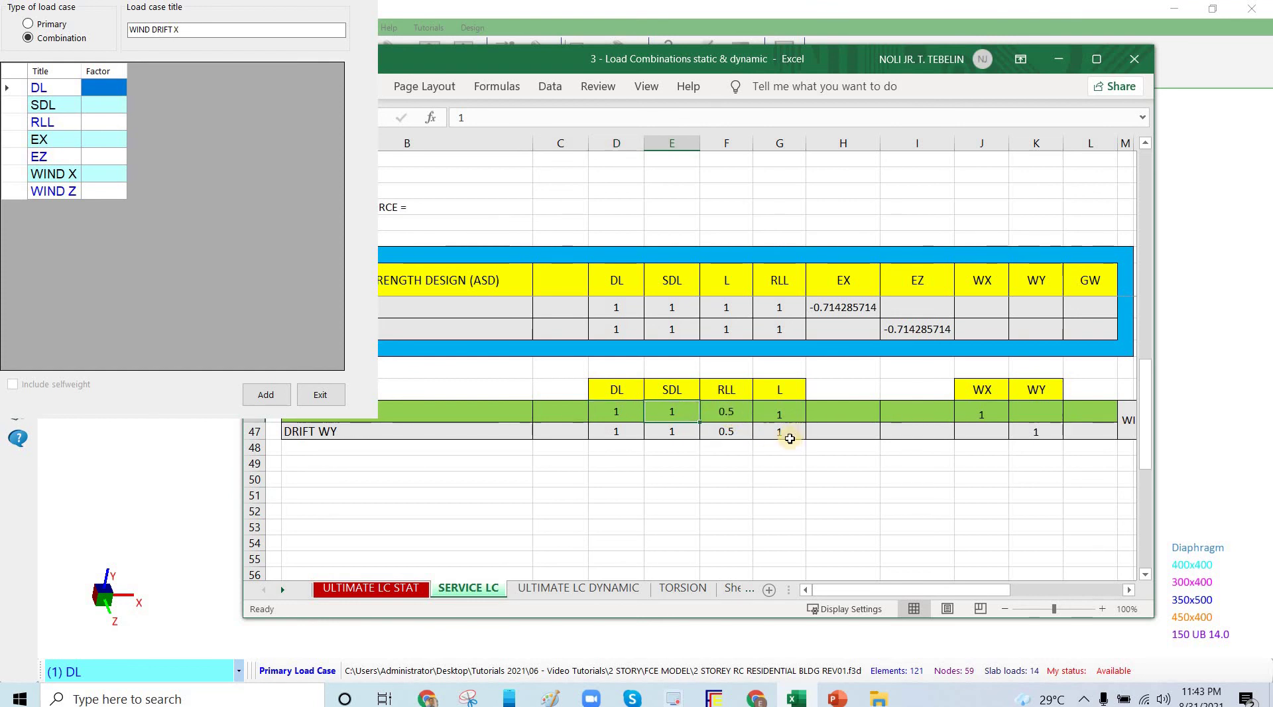
pyautogui.click(742, 416)
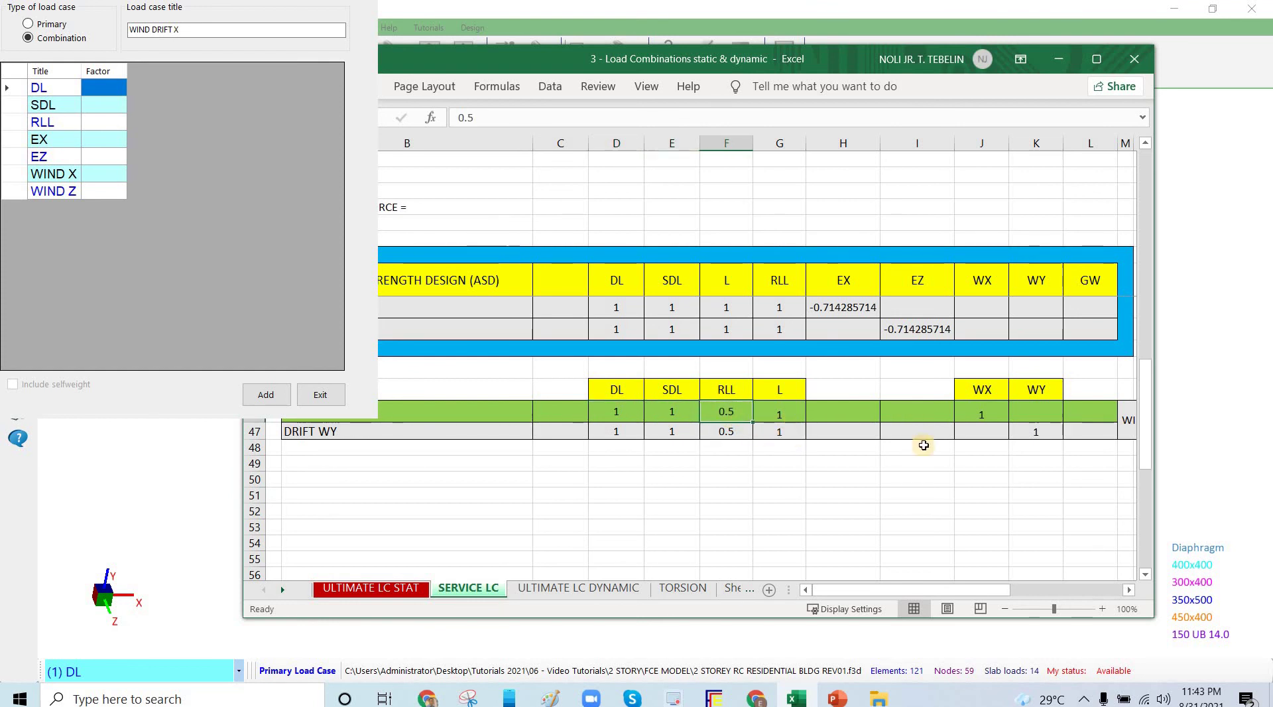
pyautogui.click(977, 414)
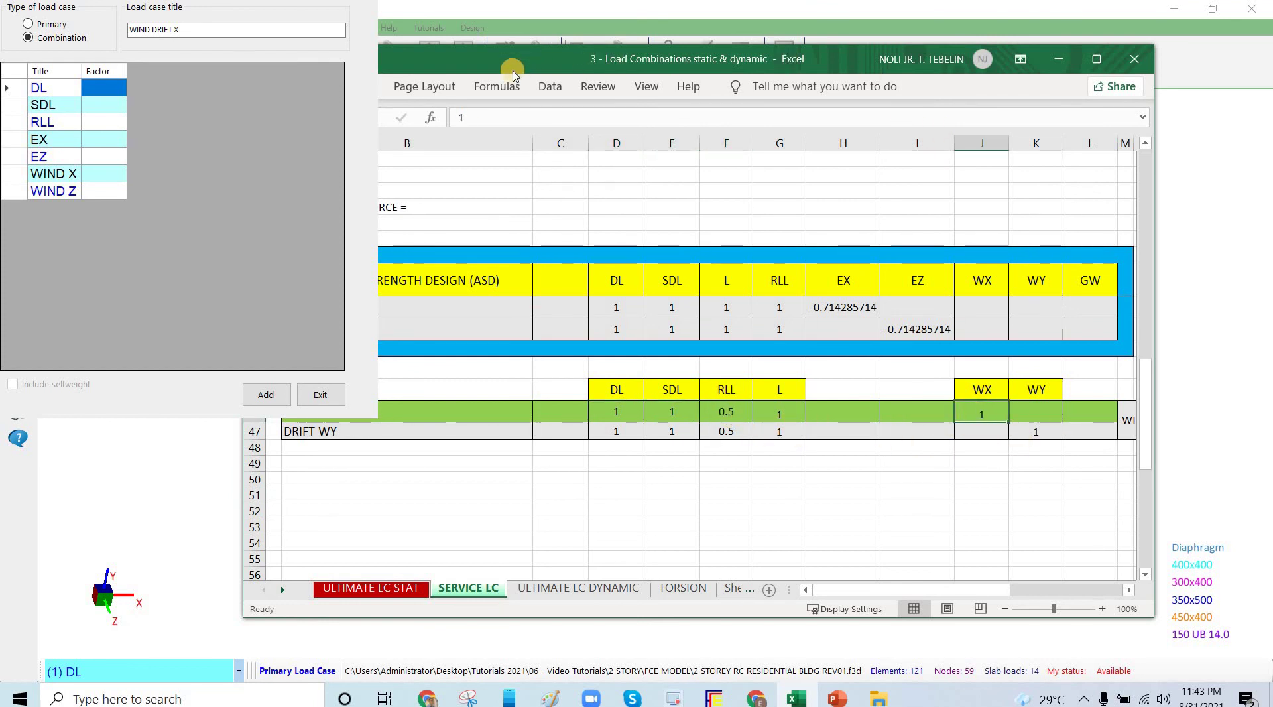
pyautogui.click(1059, 59)
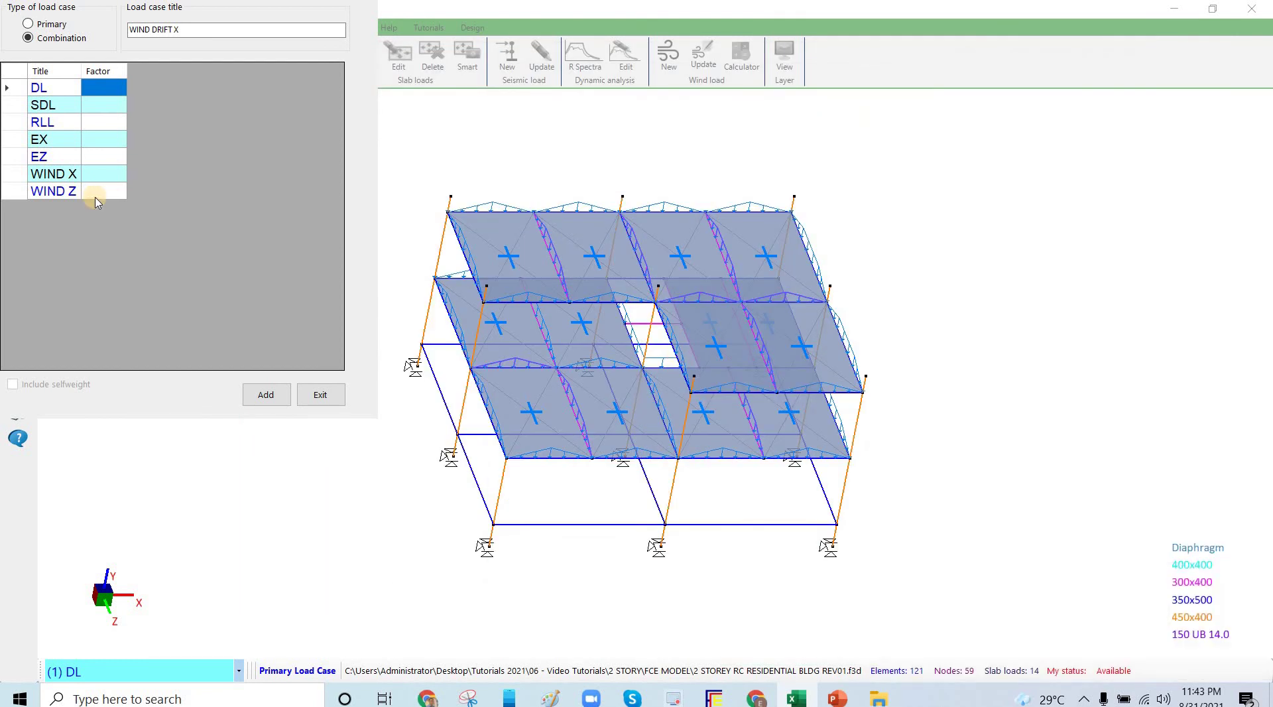
# Give WIND DRIFT X factors of 1 for DL and SDL, 0.5 for RLL and 1 for WIND X, and add it
pyautogui.write('11')
pyautogui.click(113, 124)
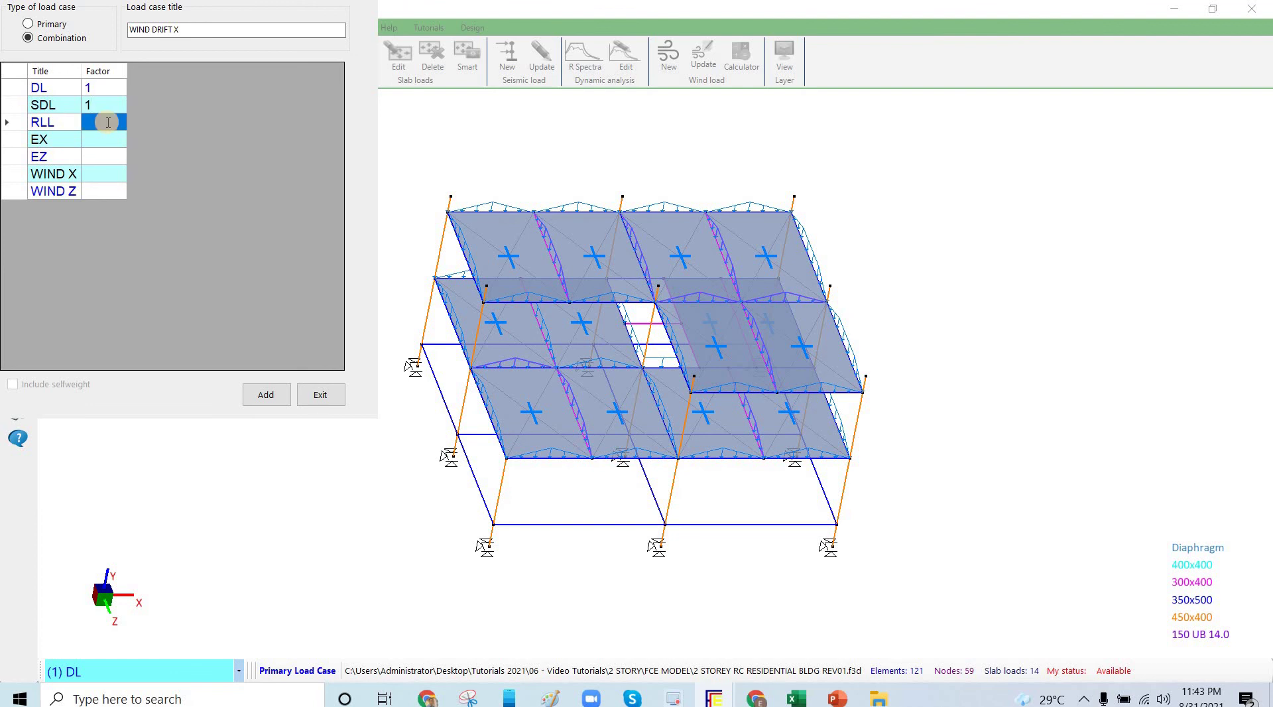
pyautogui.write('0.5')
pyautogui.press('Return')
pyautogui.write('1')
pyautogui.moveTo(179, 34); pyautogui.dragTo(126, 30)
pyautogui.hotkey('ctrl', 'c')
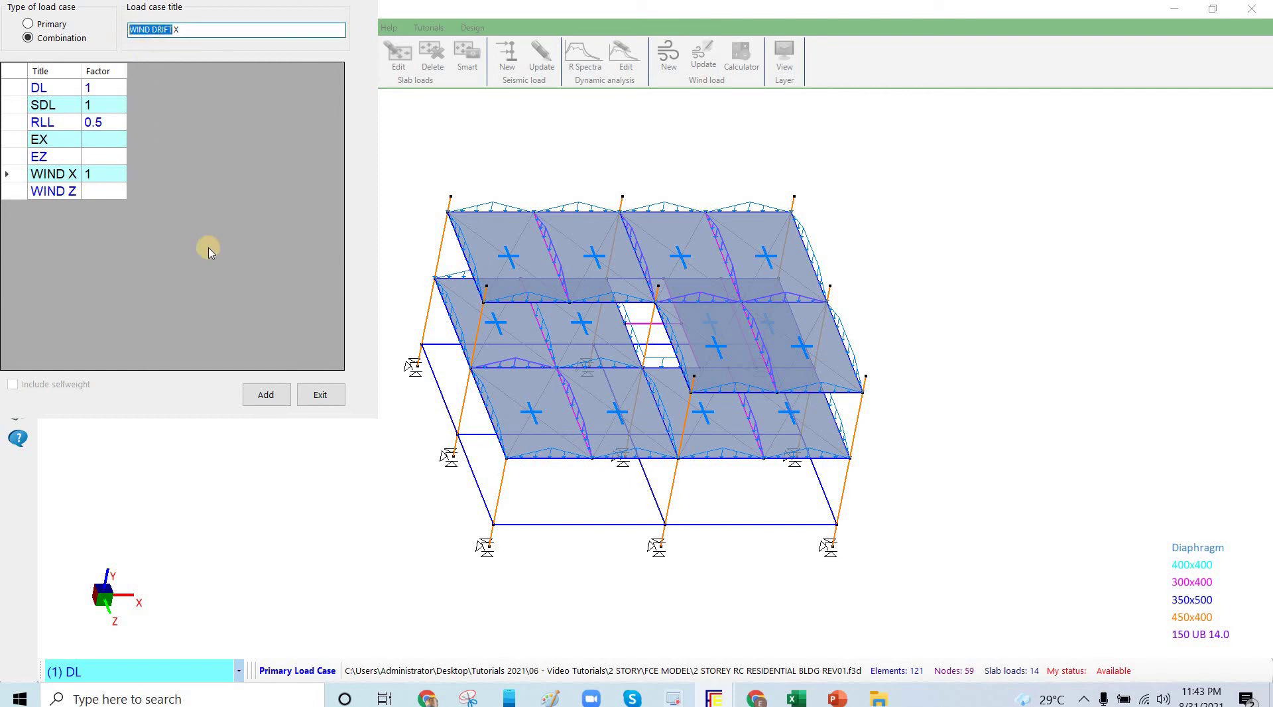
pyautogui.press('Return')
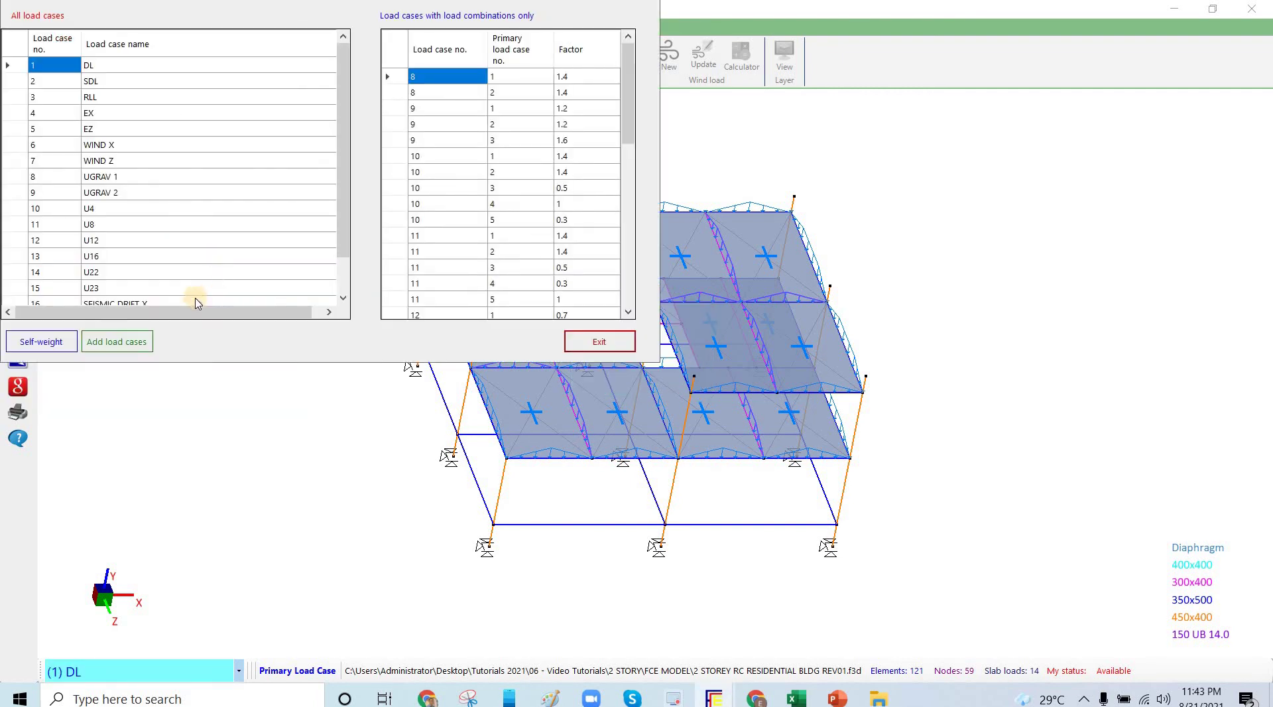
# Start another load combination titled WIND DRIFT Z, reusing the copied WIND DRIFT title text
pyautogui.click(117, 342)
pyautogui.click(73, 38)
pyautogui.click(189, 33)
pyautogui.hotkey('ctrl', 'v')
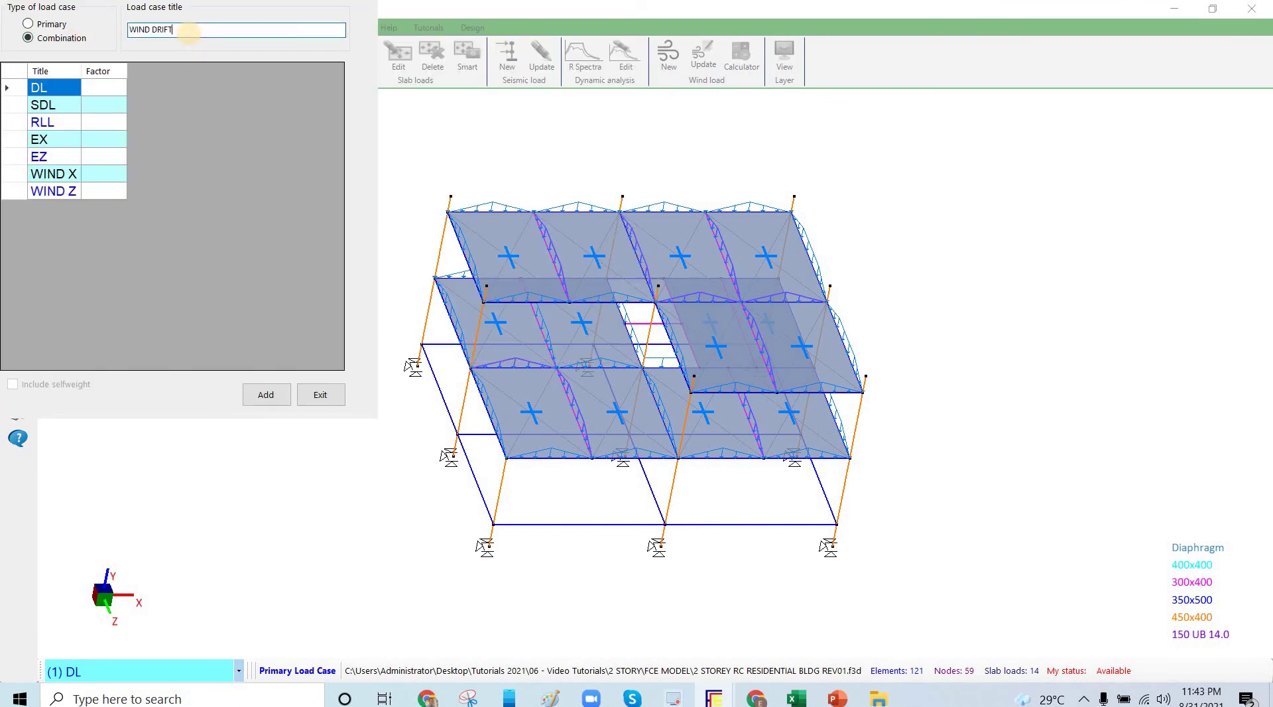
# Give WIND DRIFT Z factors of 1 for DL and SDL, 0.5 for RLL and 1 for WIND Z, and add it
pyautogui.click(117, 86)
pyautogui.write('1')
pyautogui.press('Return')
pyautogui.write('1')
pyautogui.press('Return')
pyautogui.write('0')
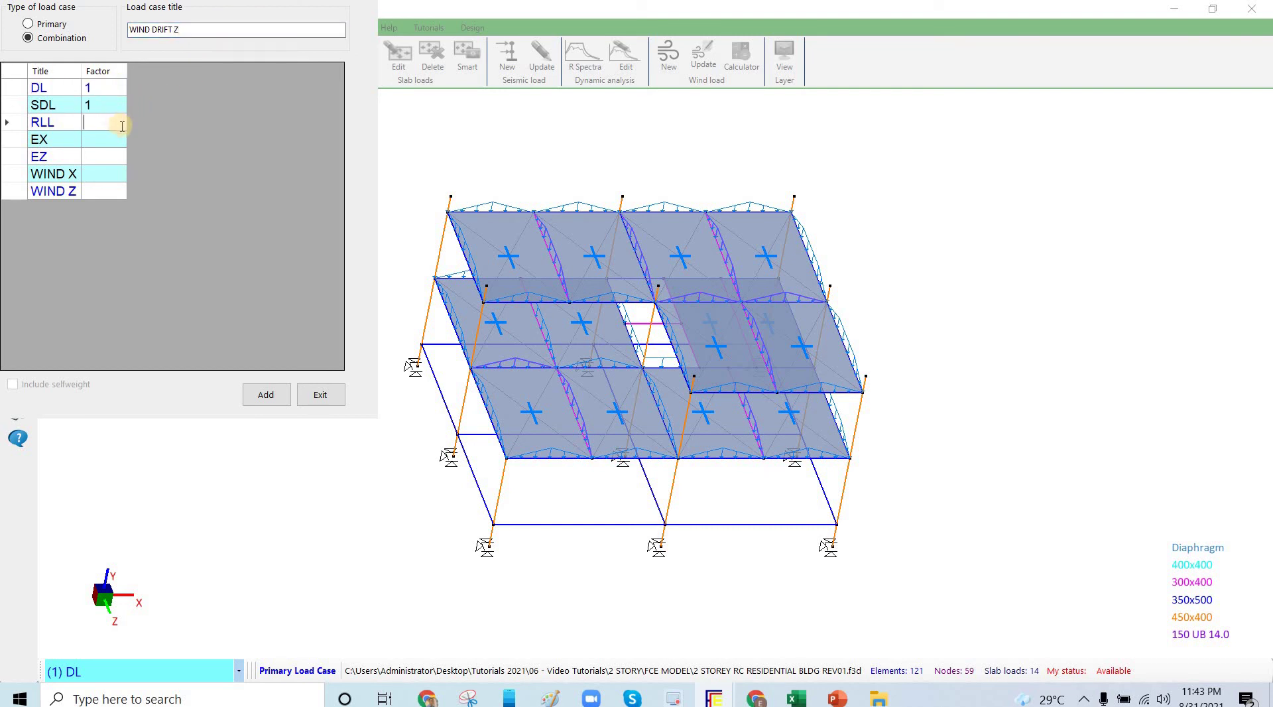
pyautogui.write('.5')
pyautogui.press('Return')
pyautogui.press('Return')
pyautogui.press('Return')
pyautogui.write('1')
pyautogui.click(268, 394)
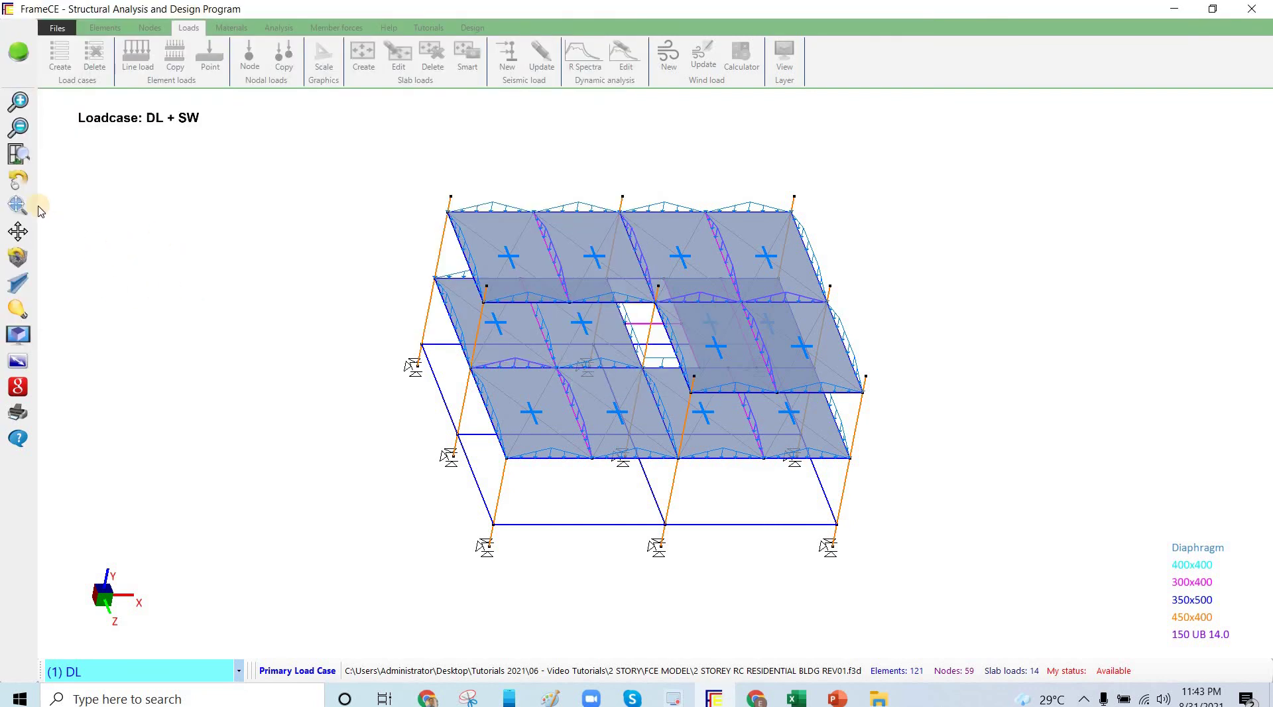
pyautogui.click(24, 181)
pyautogui.moveTo(269, 401)
pyautogui.mouseDown()
pyautogui.moveTo(234, 411)
pyautogui.moveTo(307, 413)
pyautogui.moveTo(263, 382)
pyautogui.mouseUp()
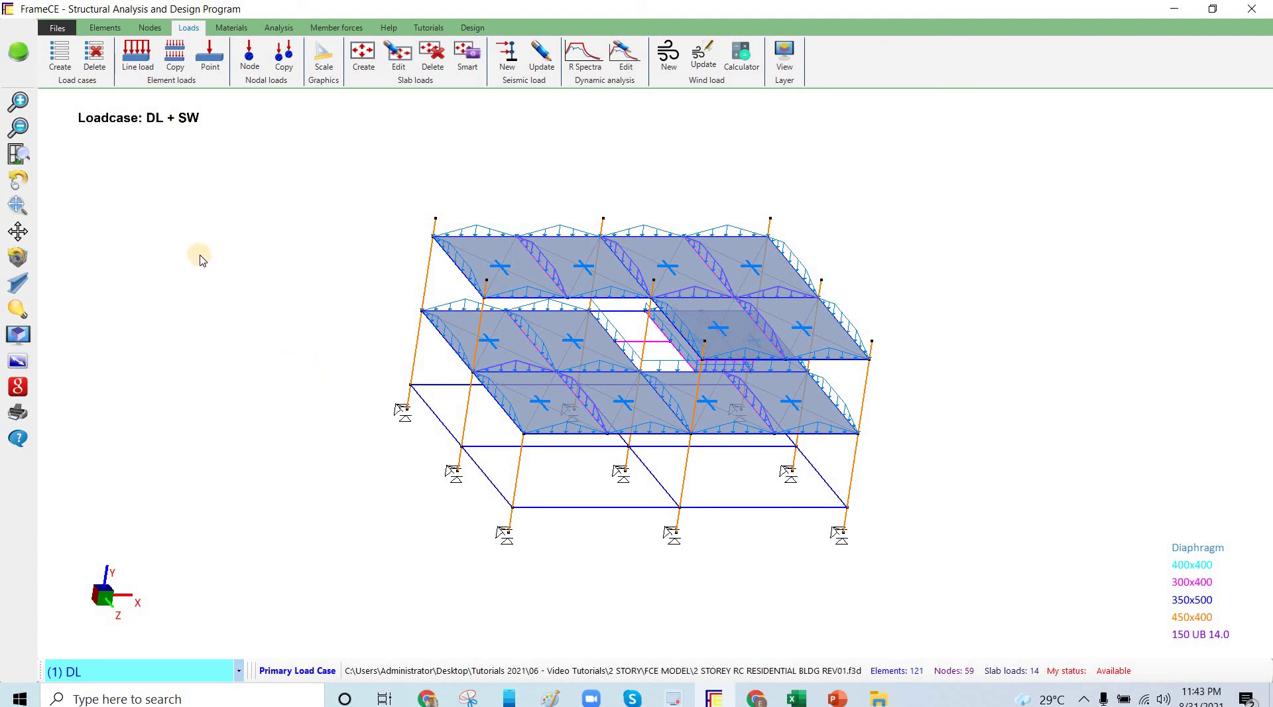
pyautogui.scroll(-1, 295, 419)
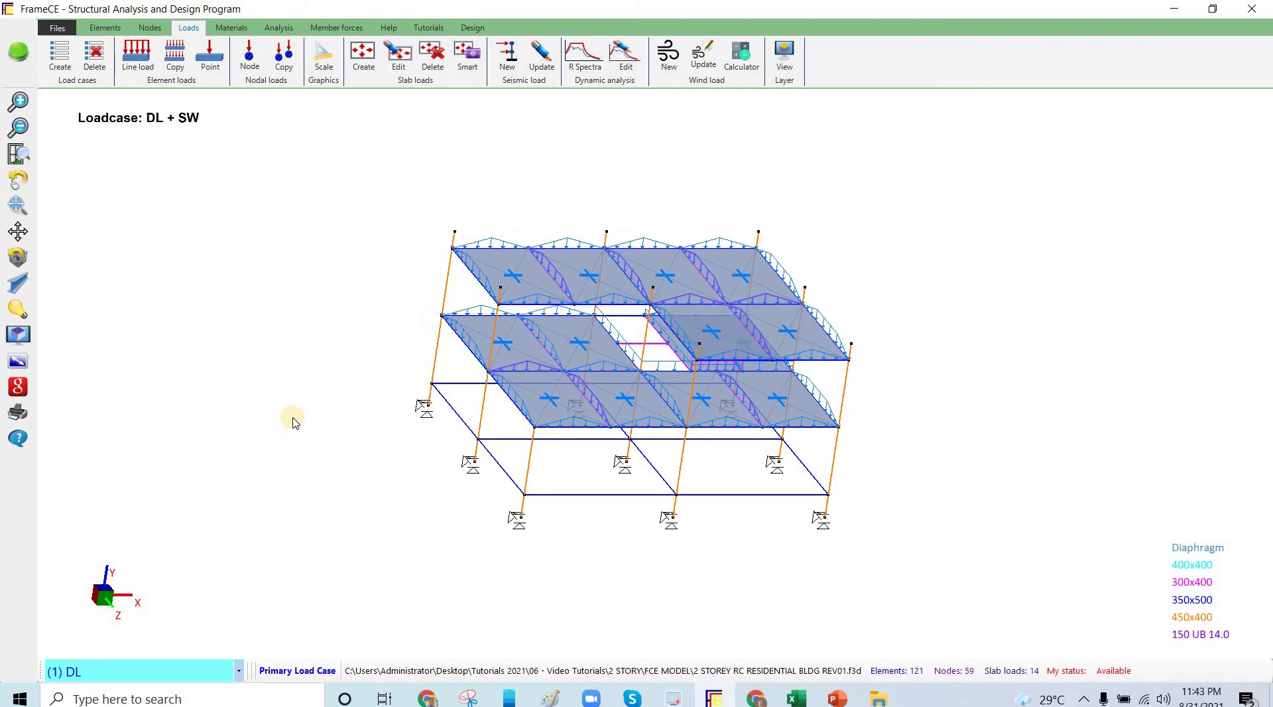